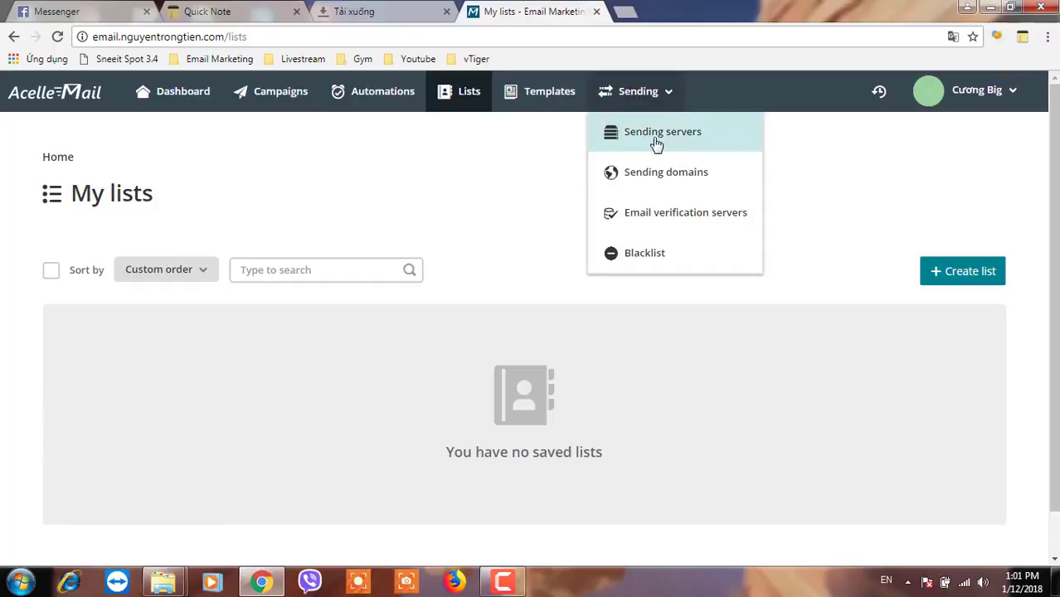
- Confirm the amazon ses api sending server is active, then start a new mailing list from Lists
click(655, 144)
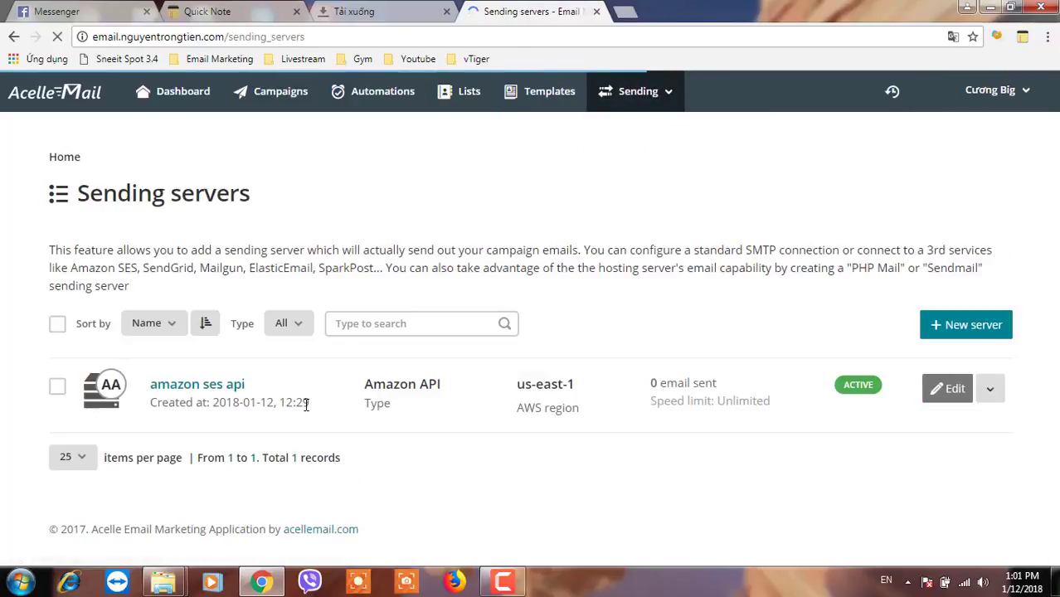
click(461, 99)
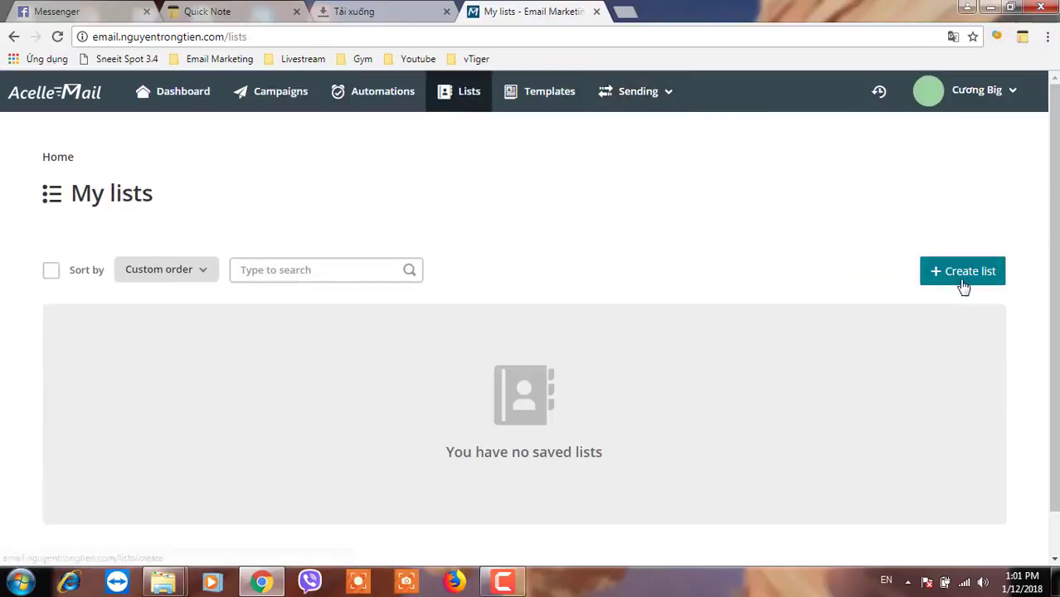
click(963, 286)
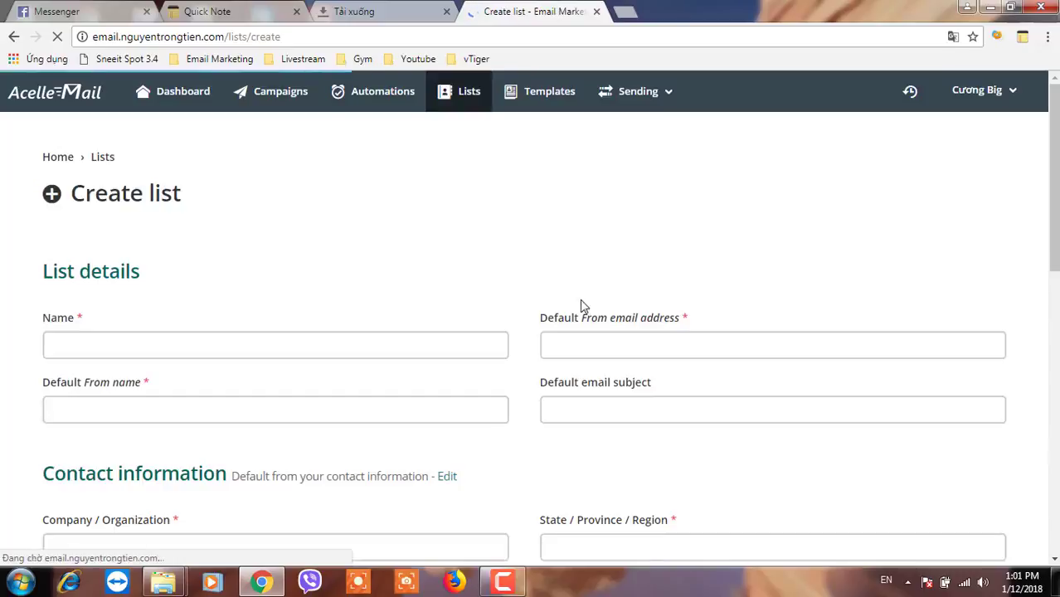
- Name the list 'demo 1' and fill in the default sender address, sender name and subject
click(138, 346)
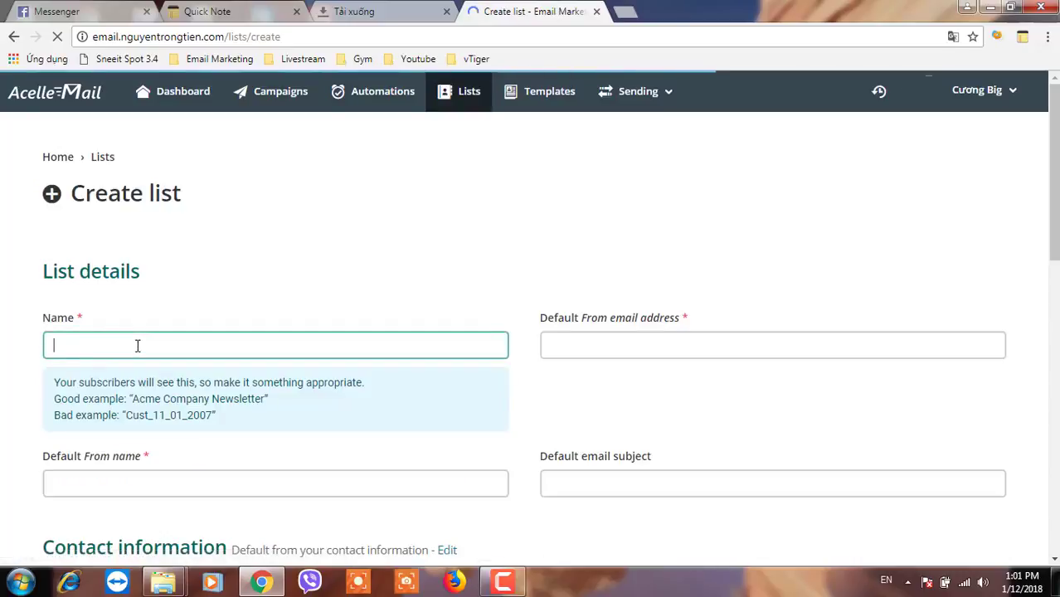
text(demo 1)
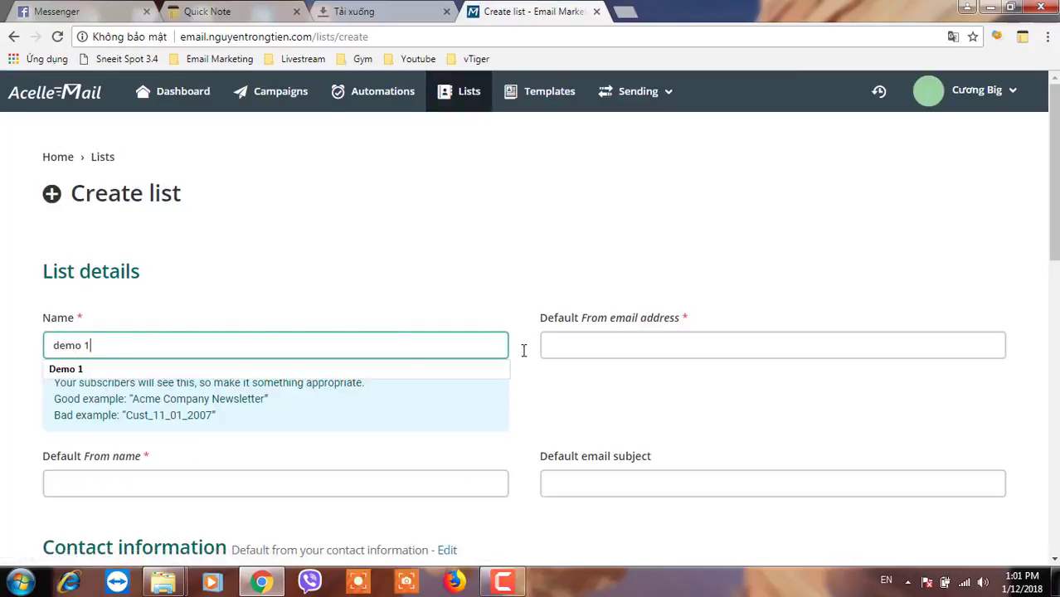
click(616, 344)
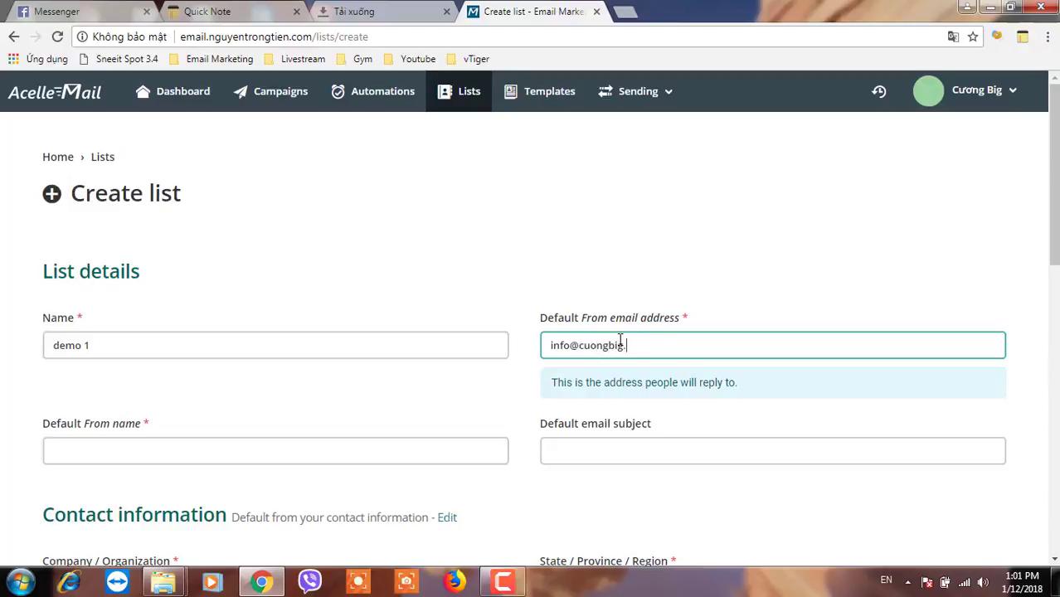
scroll(497, 365, down, 1)
click(314, 407)
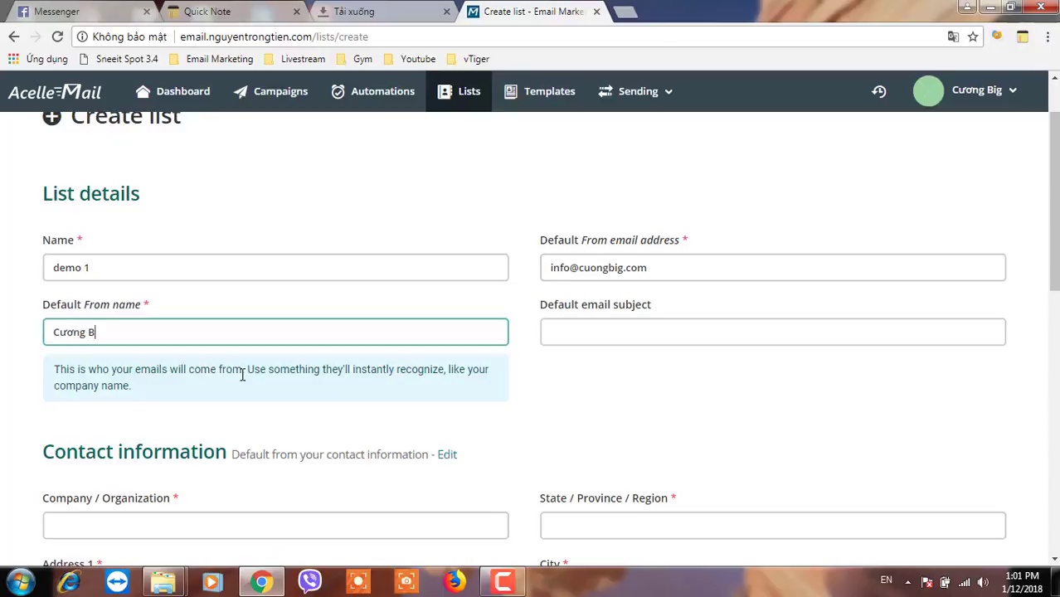
click(636, 331)
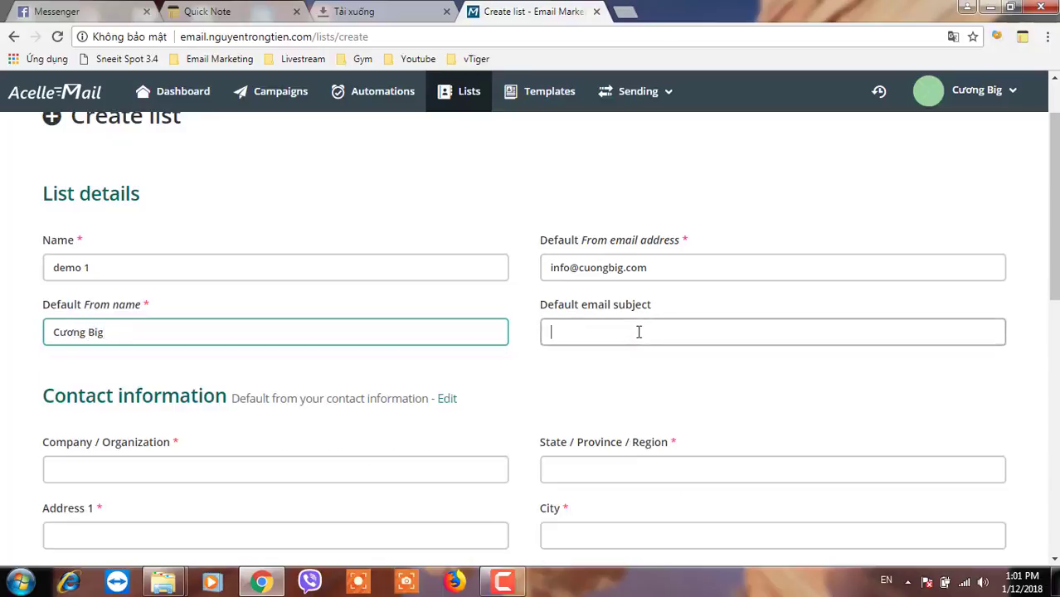
text(Đă)
text(y)
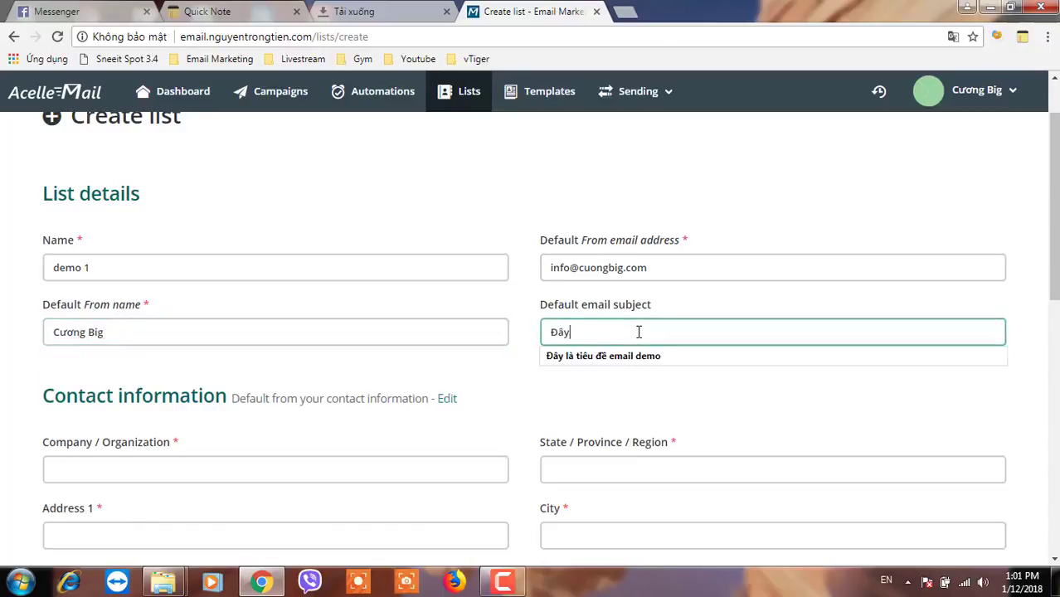
click(637, 356)
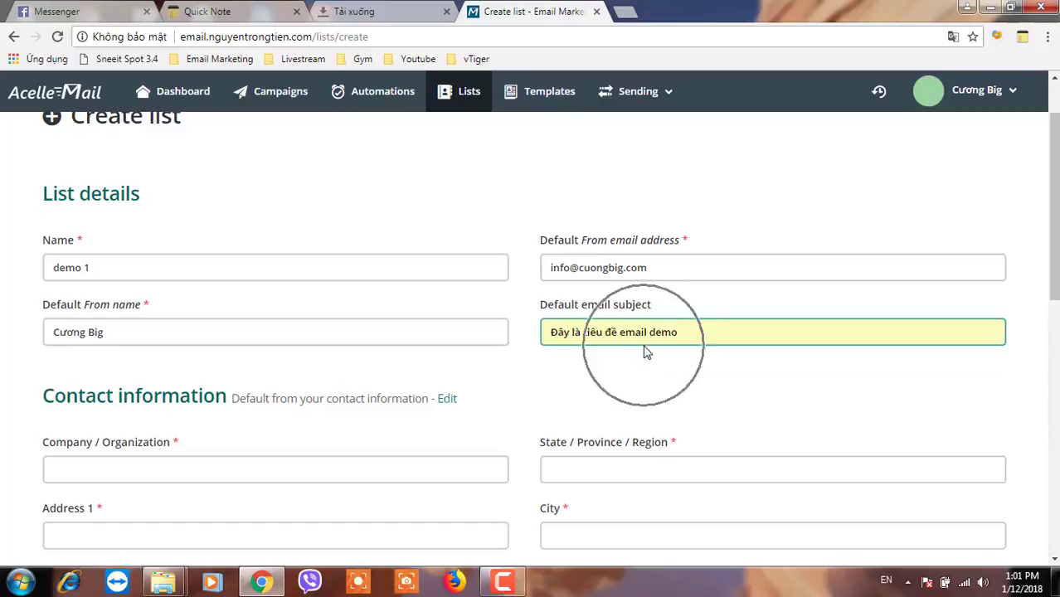
- Fill in the company contact details with country Vietnam and the contact phone number
scroll(161, 374, down, 2)
click(137, 305)
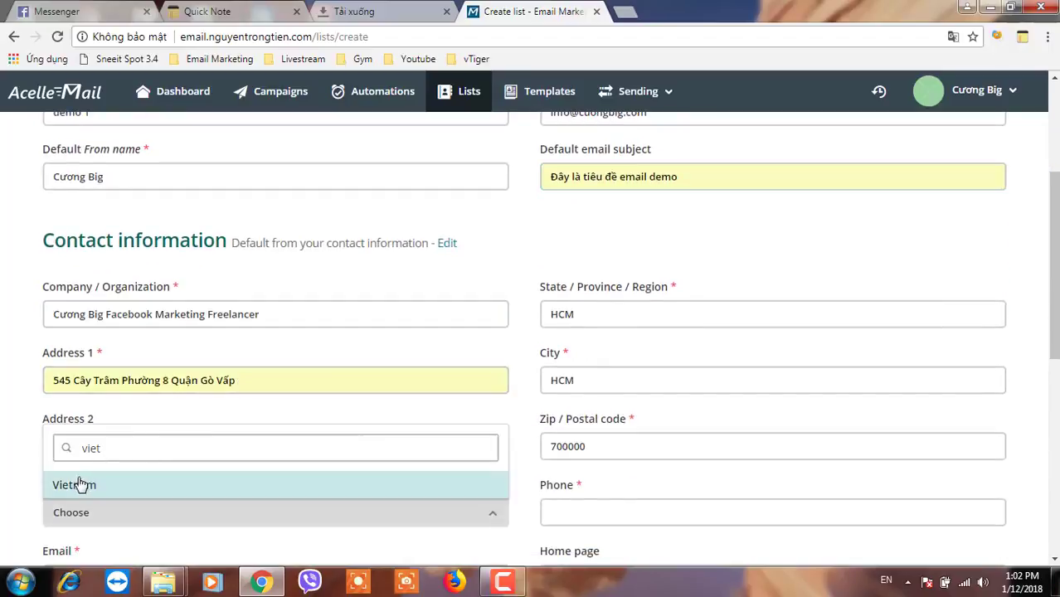
click(78, 483)
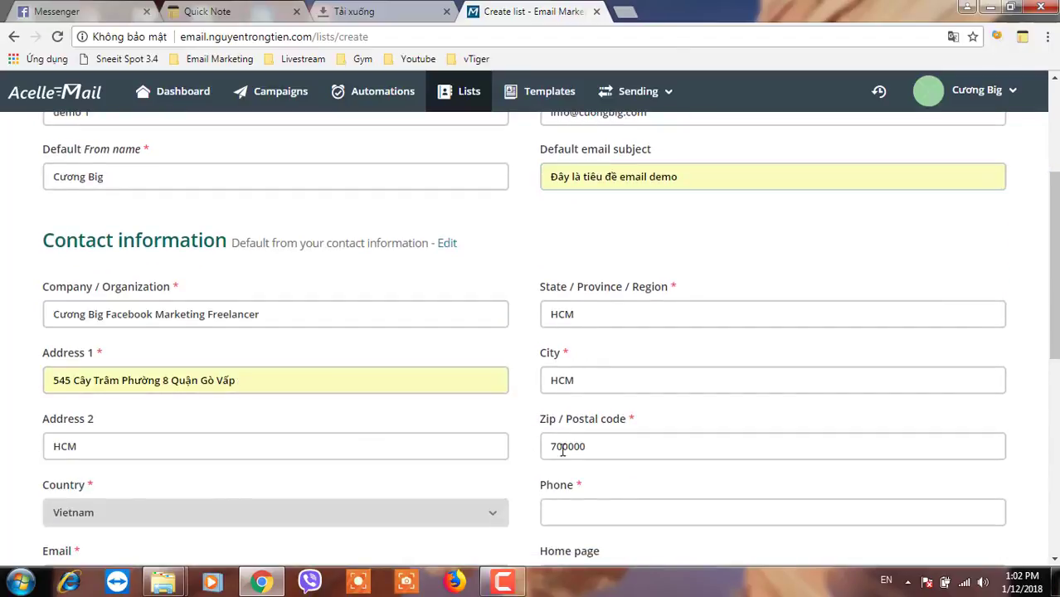
scroll(595, 515, down, 1)
click(622, 436)
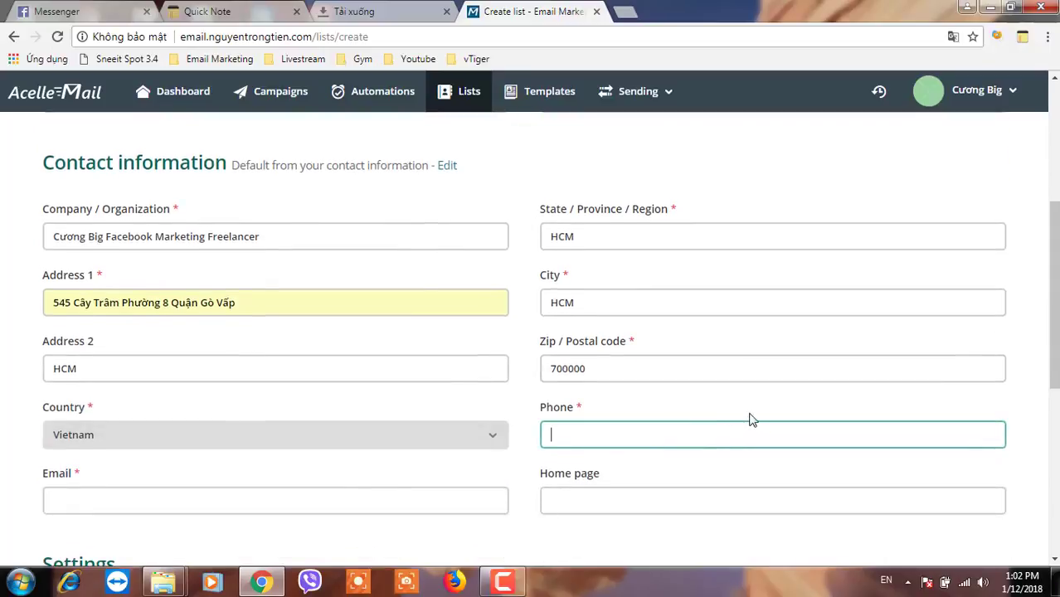
text(84)
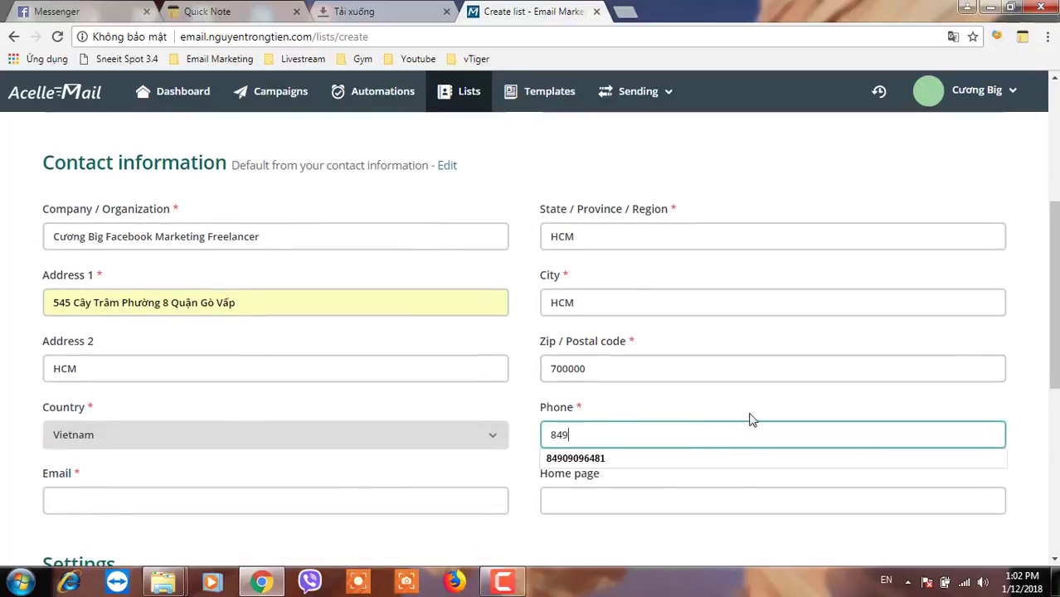
text(9)
click(580, 458)
scroll(266, 468, down, 1)
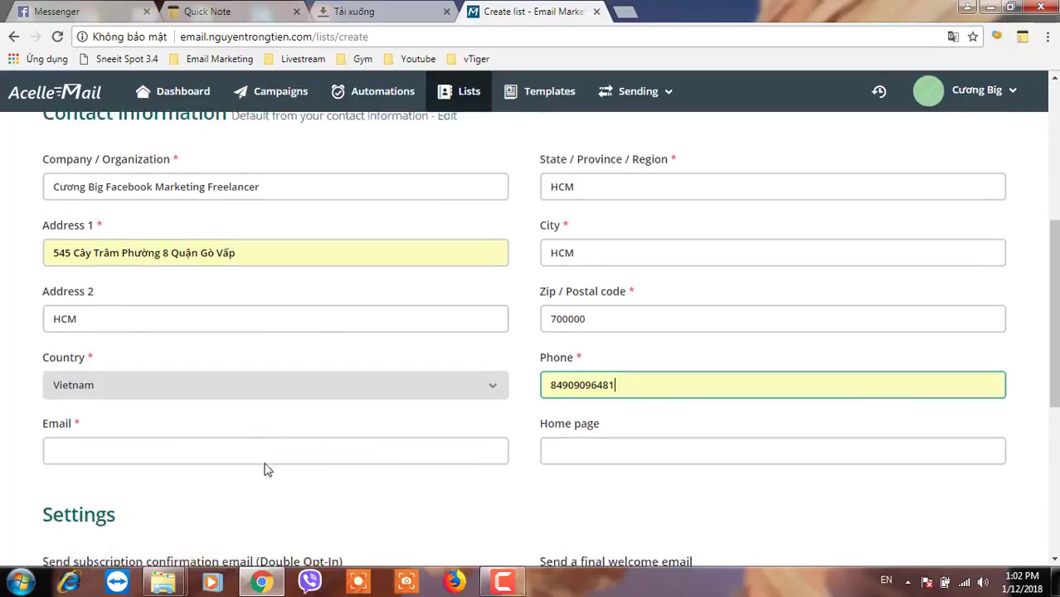
scroll(647, 257, up, 2)
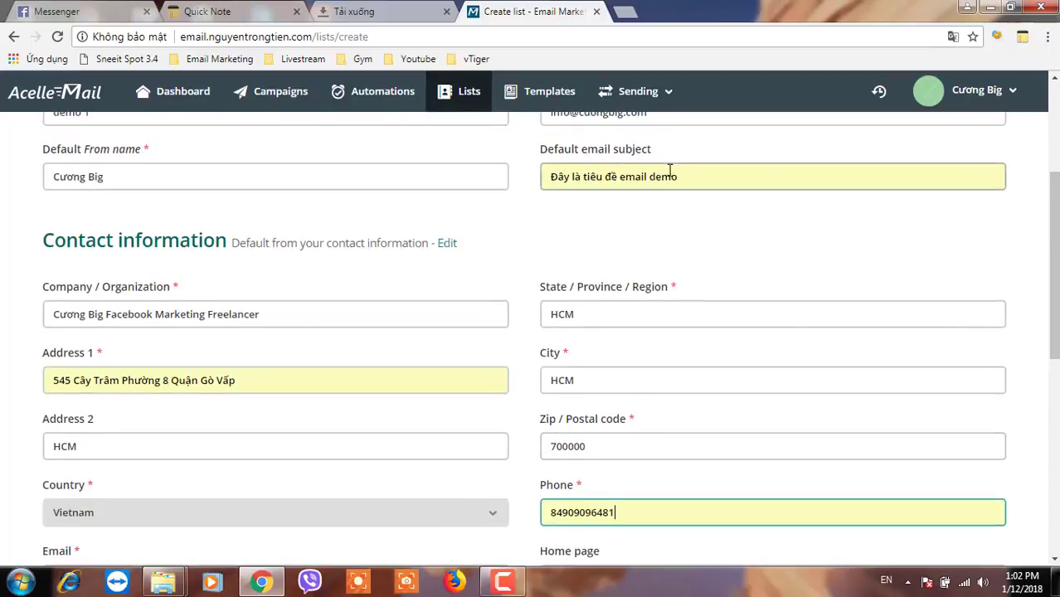
scroll(672, 216, up, 3)
- Copy the default sender address into the contact Email field and fill in the home page
click(649, 266)
drag(649, 265, 509, 266)
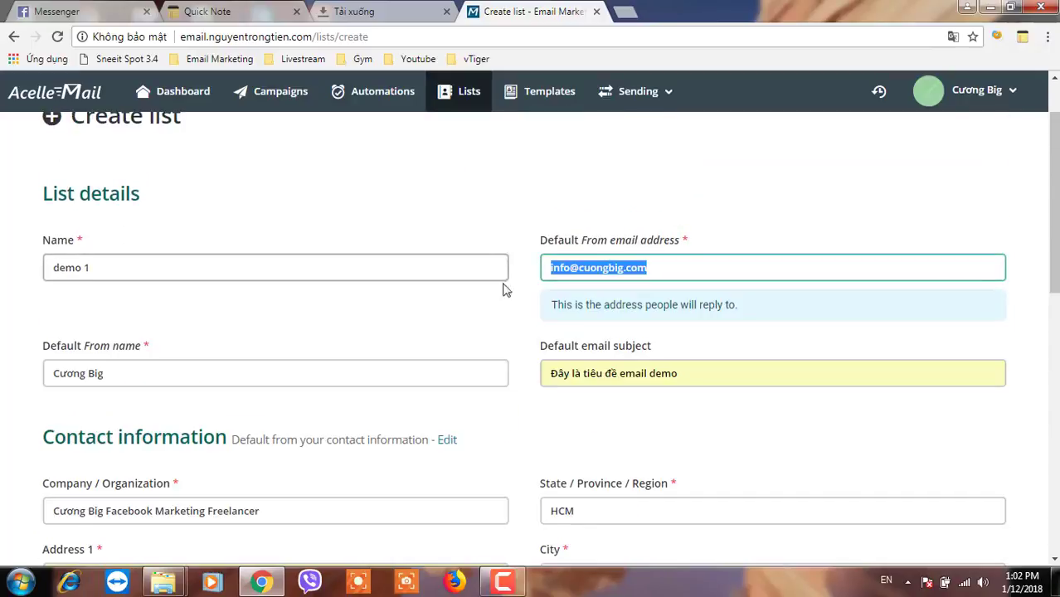
key(ctrl+c)
scroll(211, 442, down, 5)
click(158, 308)
key(ctrl+v)
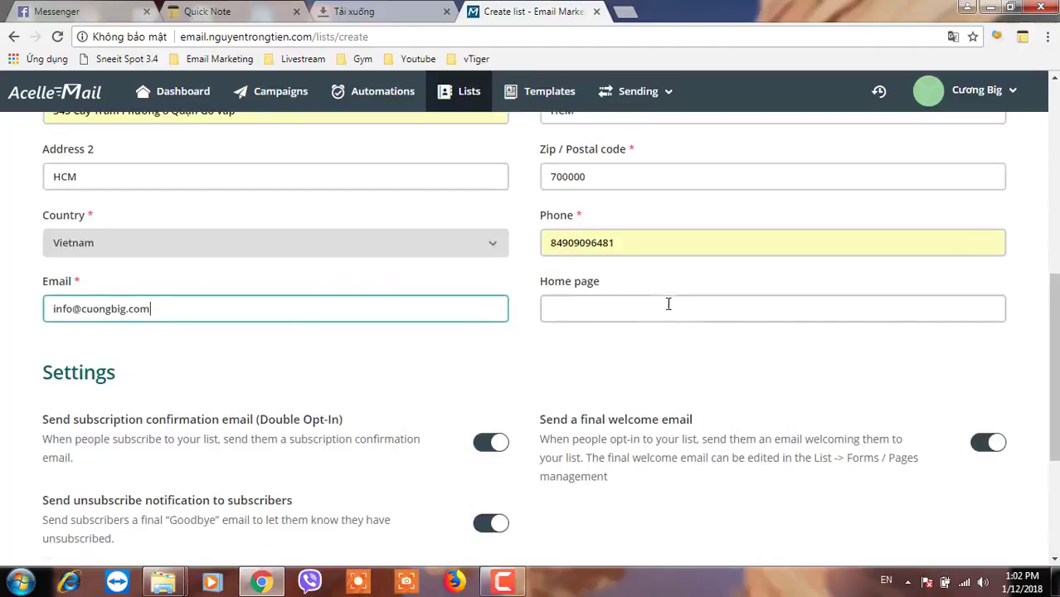
click(648, 307)
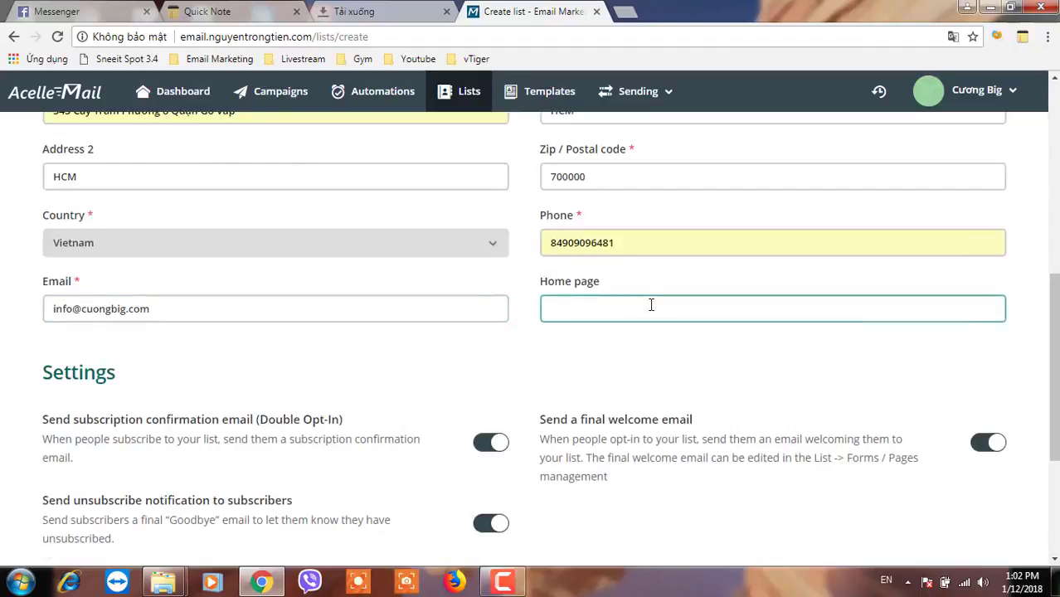
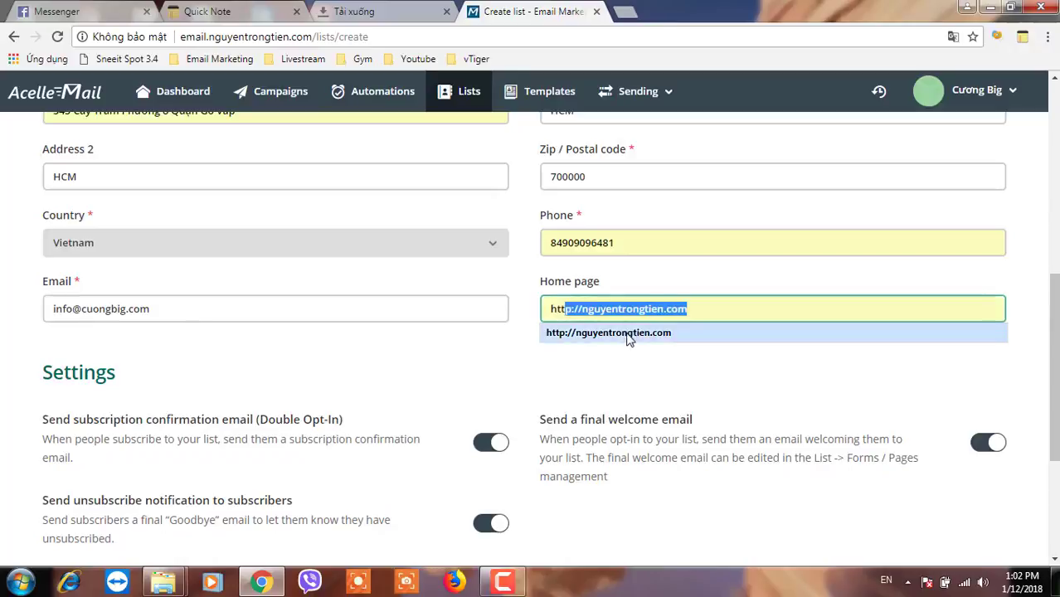
click(631, 332)
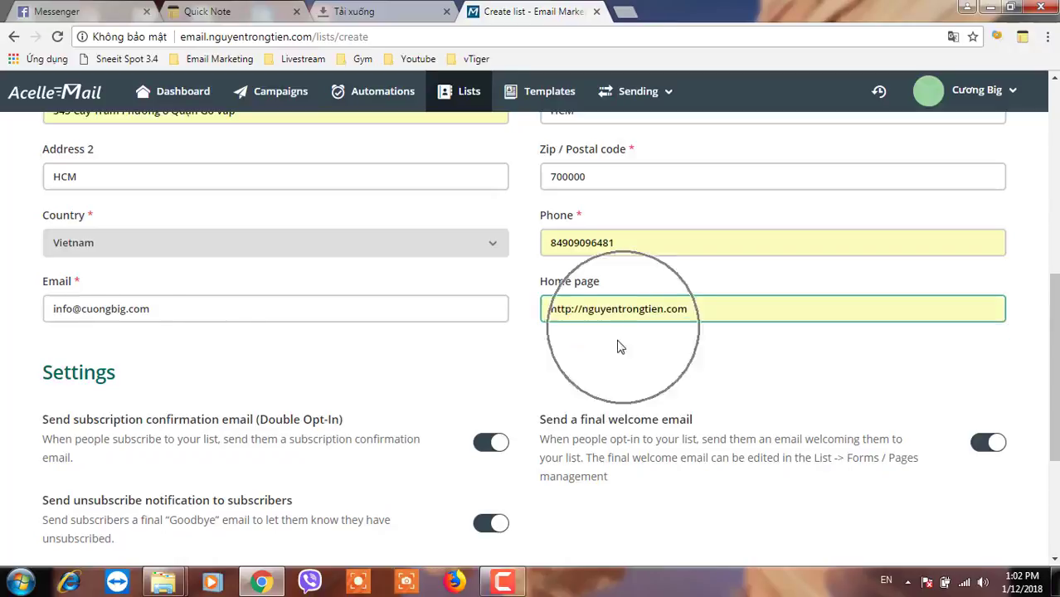
- Turn off unsubscribe notification emails and save the demo 1 list
scroll(534, 394, down, 1)
scroll(364, 416, down, 1)
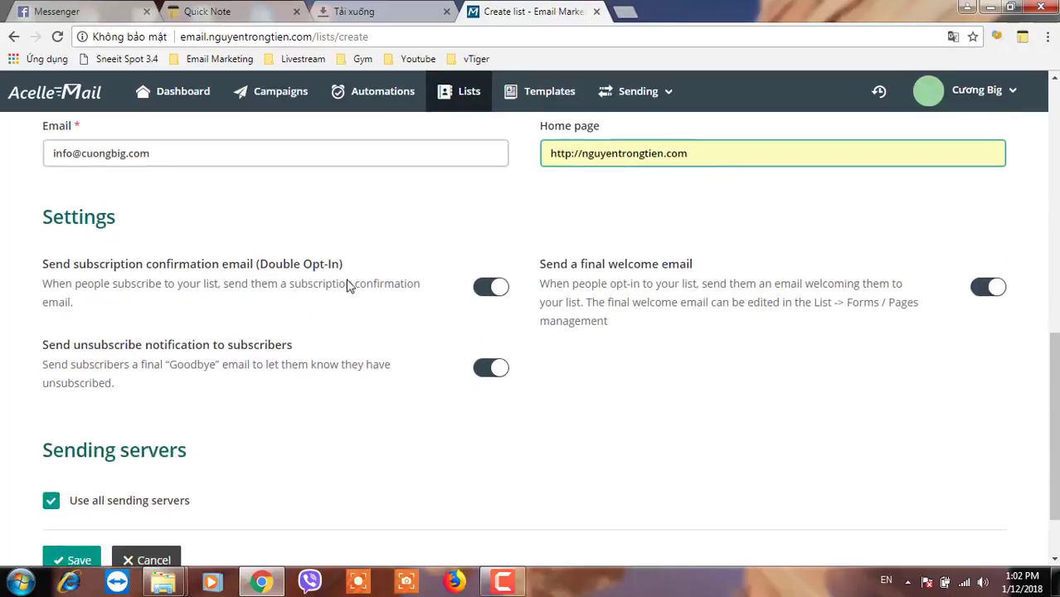
click(295, 279)
click(488, 369)
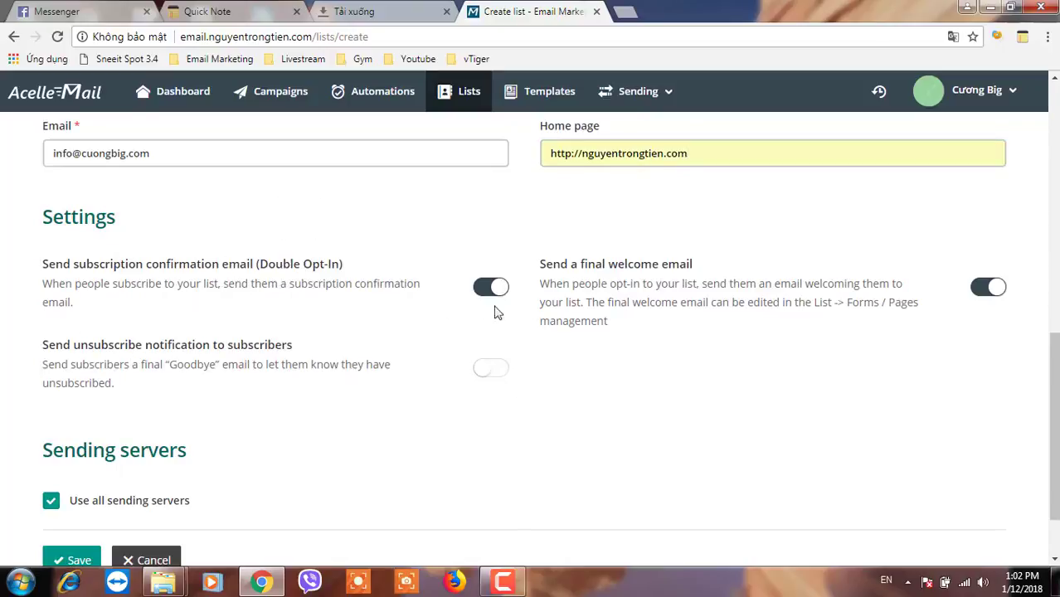
click(993, 287)
scroll(664, 428, down, 1)
click(66, 478)
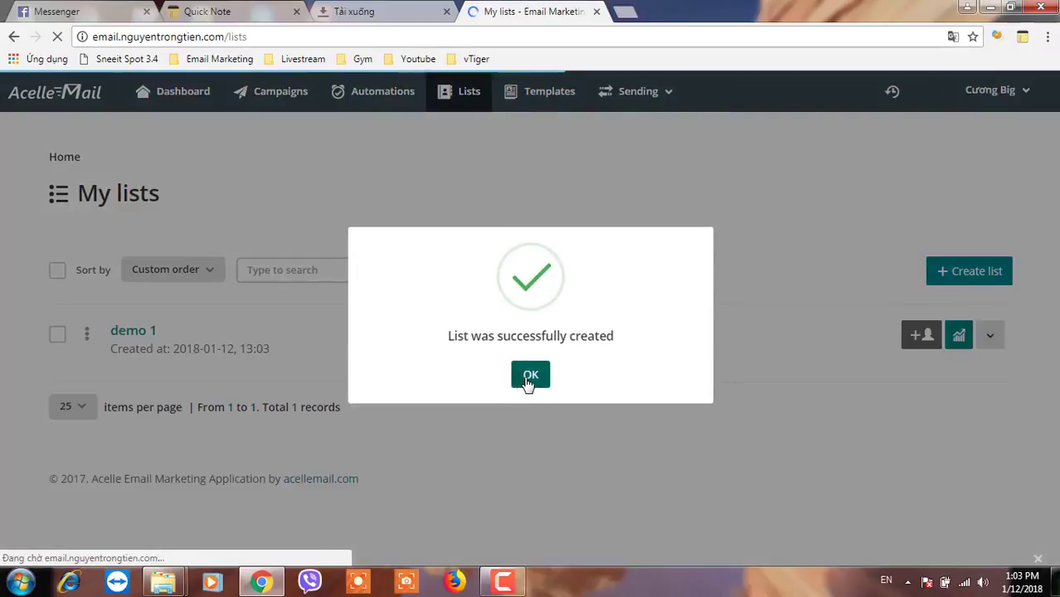
- Dismiss the success message and look over the demo 1 list overview
click(530, 375)
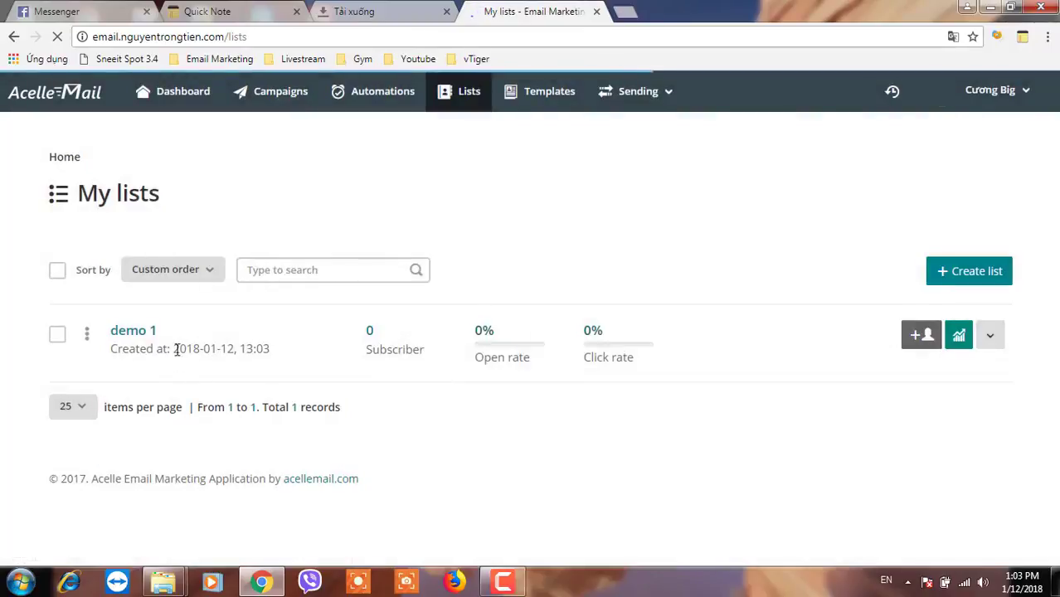
click(130, 332)
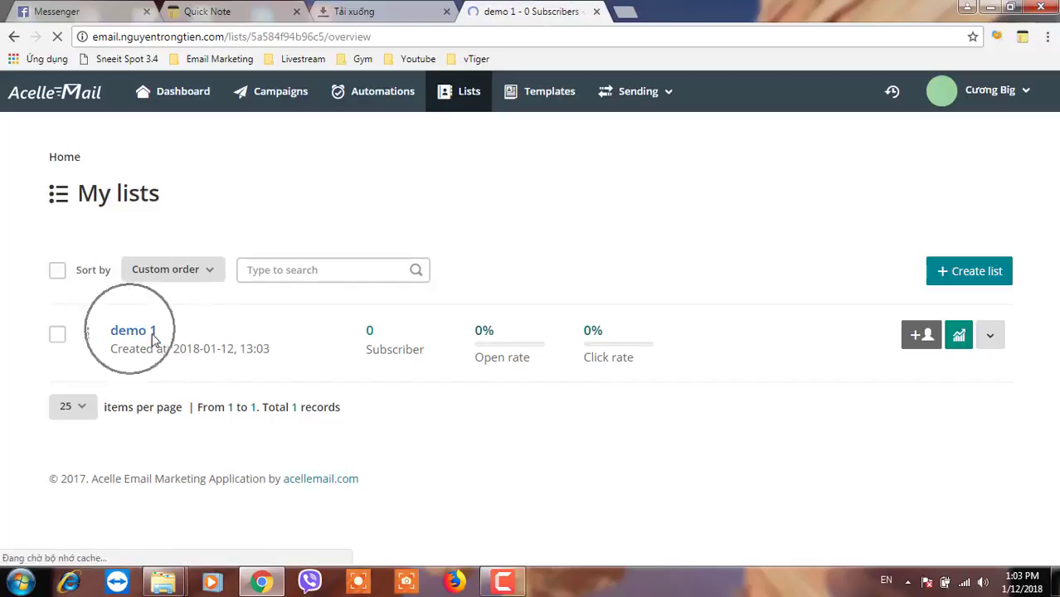
scroll(388, 393, down, 5)
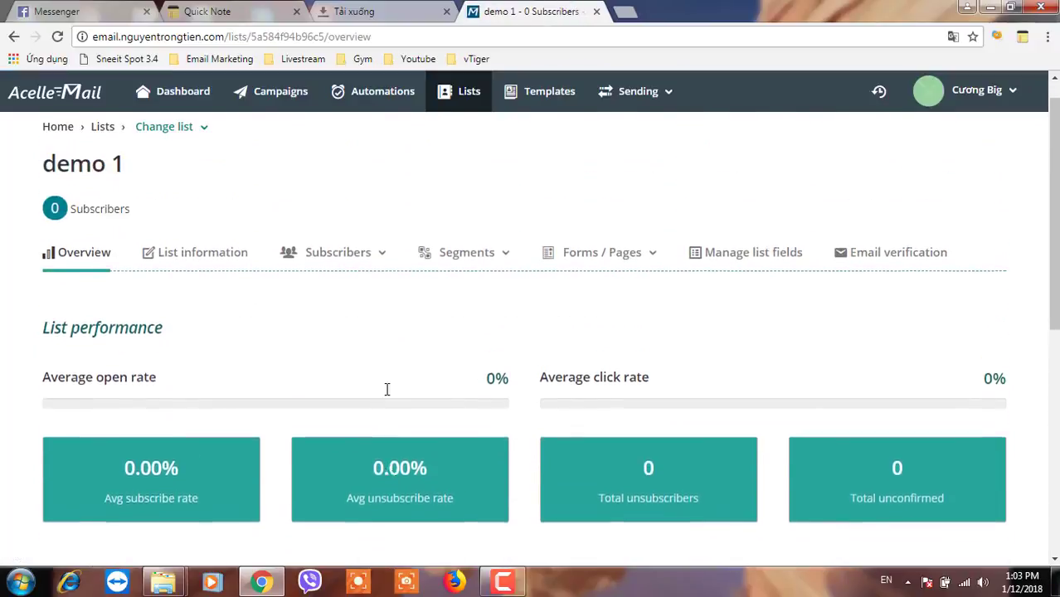
scroll(384, 395, down, 3)
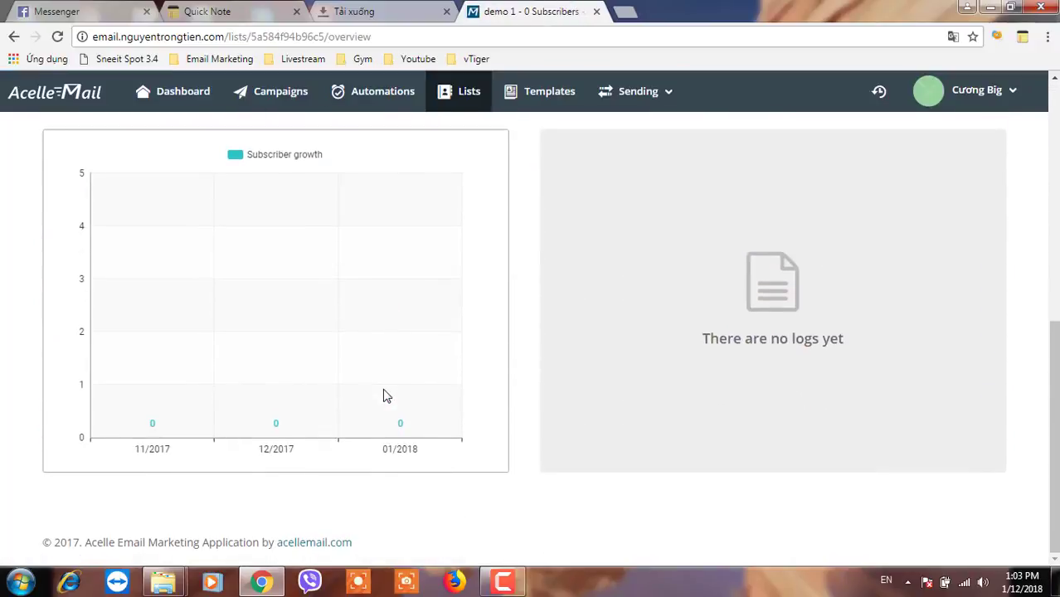
scroll(365, 396, up, 6)
scroll(365, 395, up, 1)
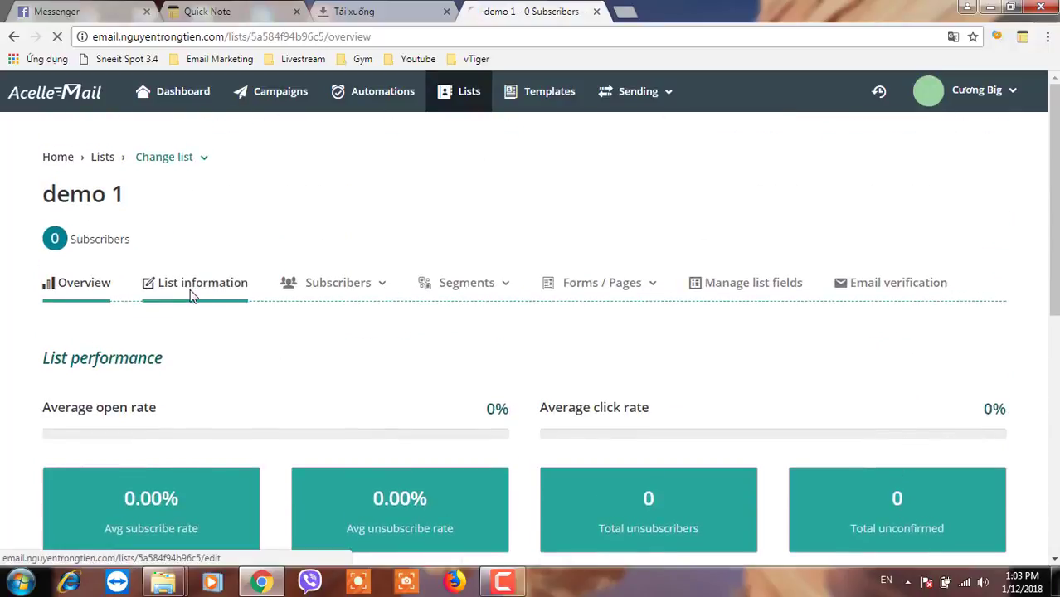
- Review demo 1's list information page, then open the Subscribers actions menu
click(192, 294)
scroll(408, 419, down, 8)
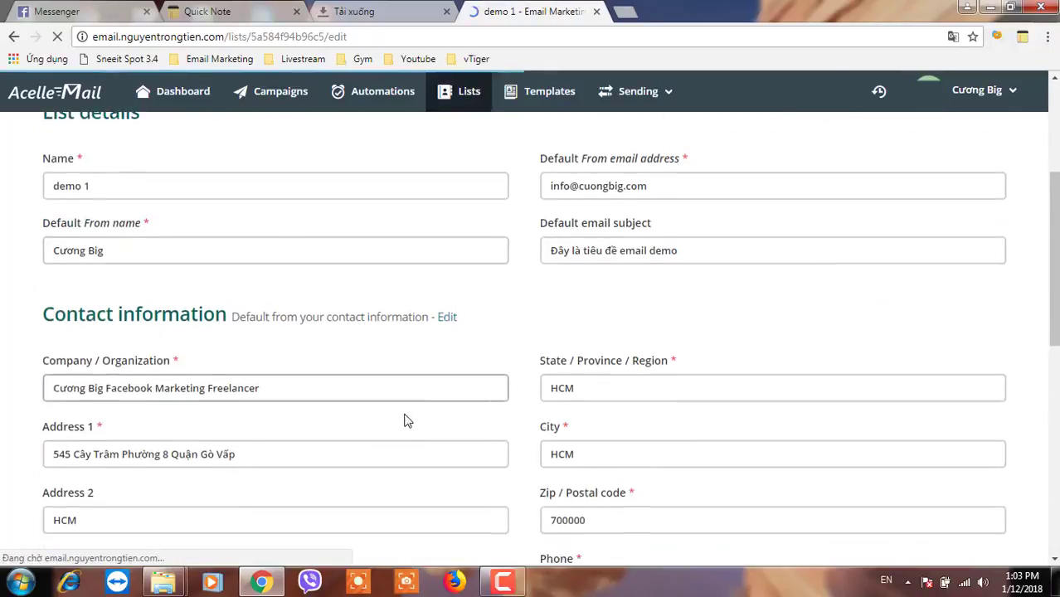
scroll(407, 419, down, 2)
scroll(407, 419, up, 10)
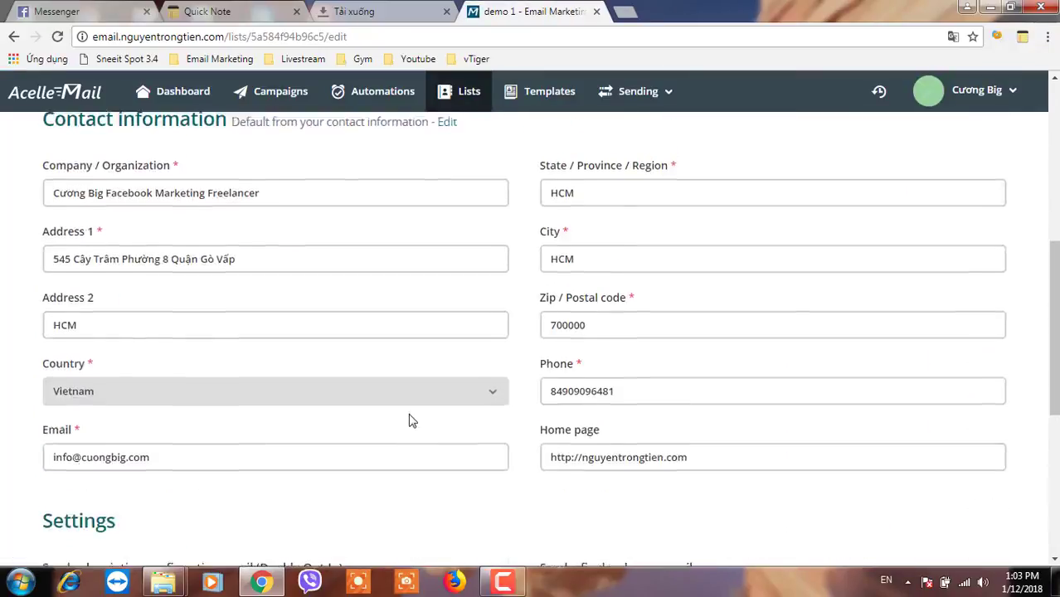
click(350, 283)
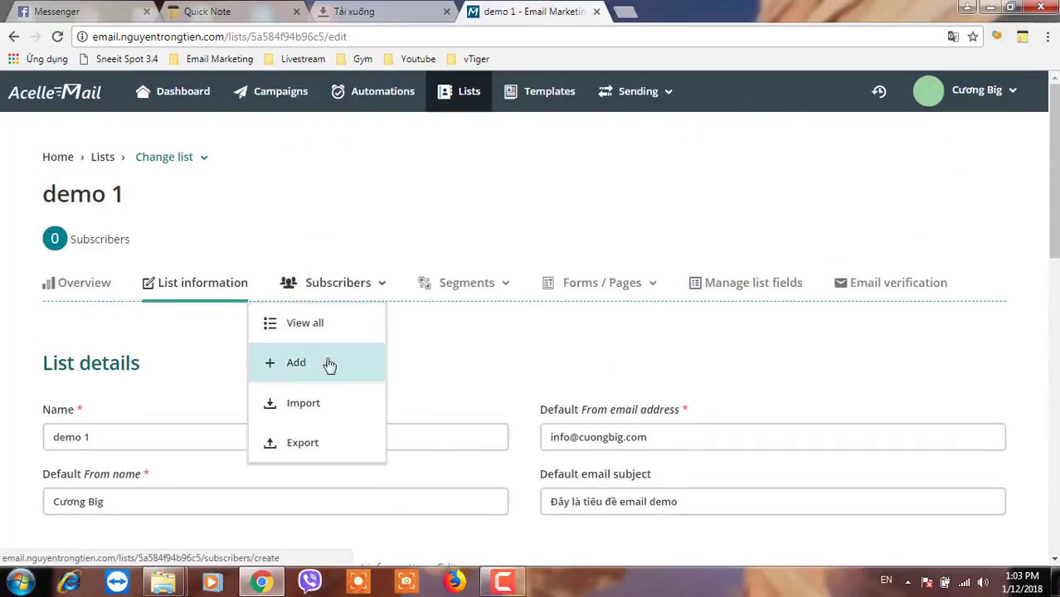
- On demo 1's Import page, download the Sample.csv template and open it in Excel
click(303, 410)
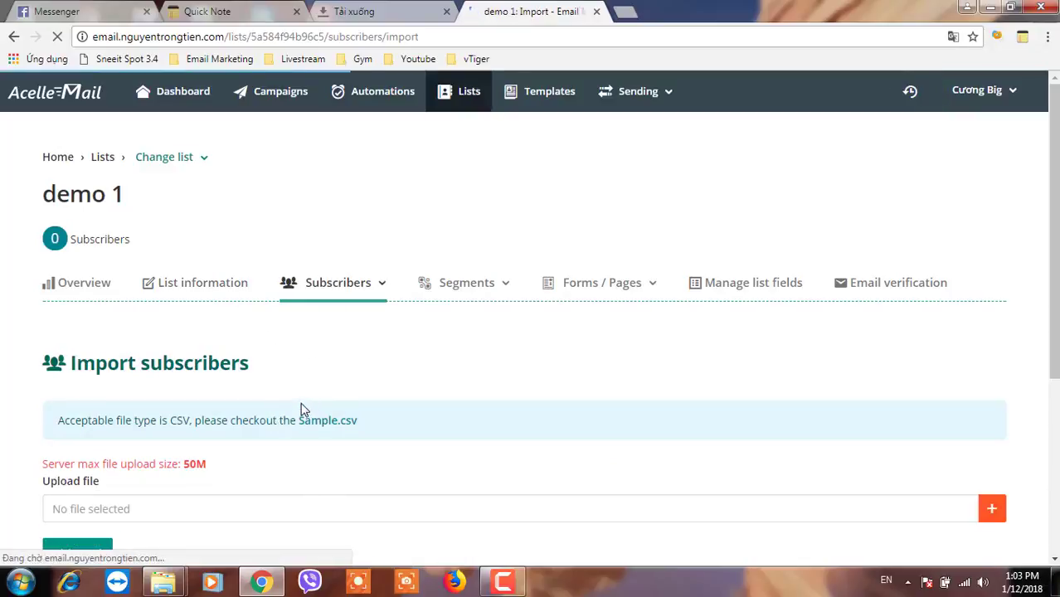
scroll(302, 408, down, 3)
drag(170, 188, 205, 187)
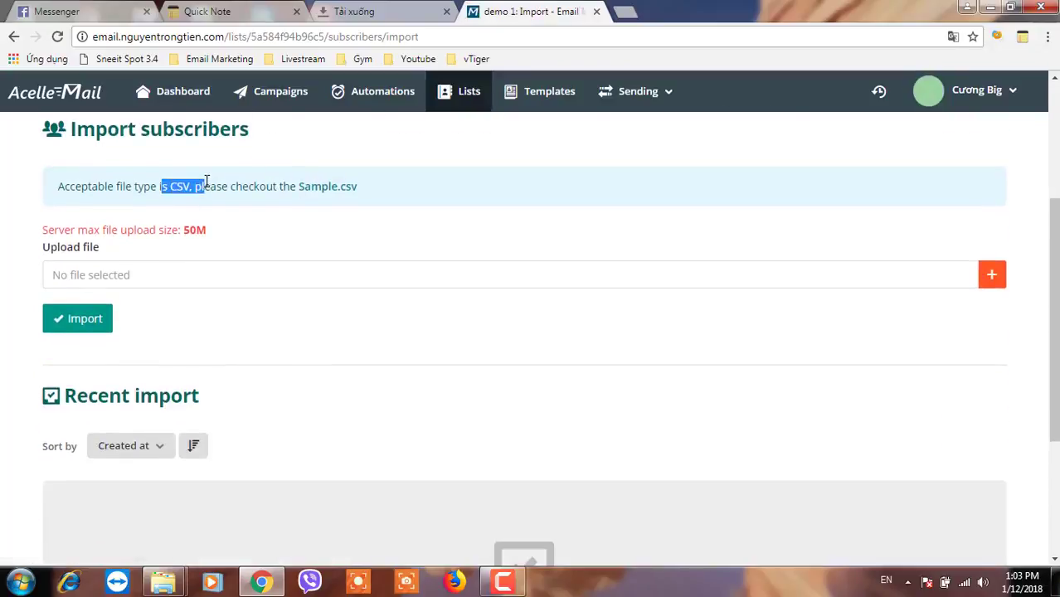
drag(179, 232, 212, 232)
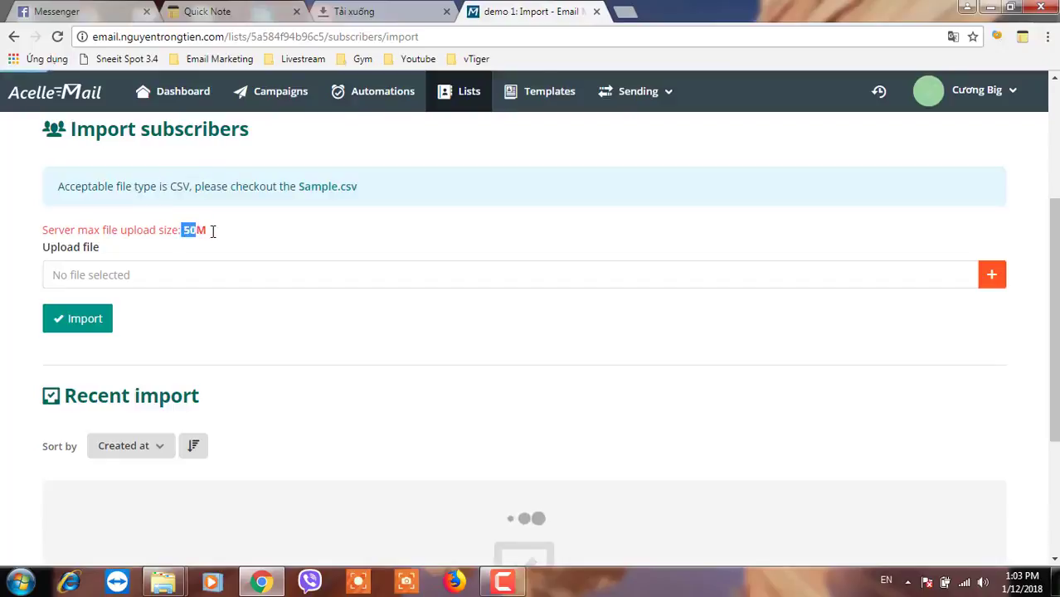
click(320, 190)
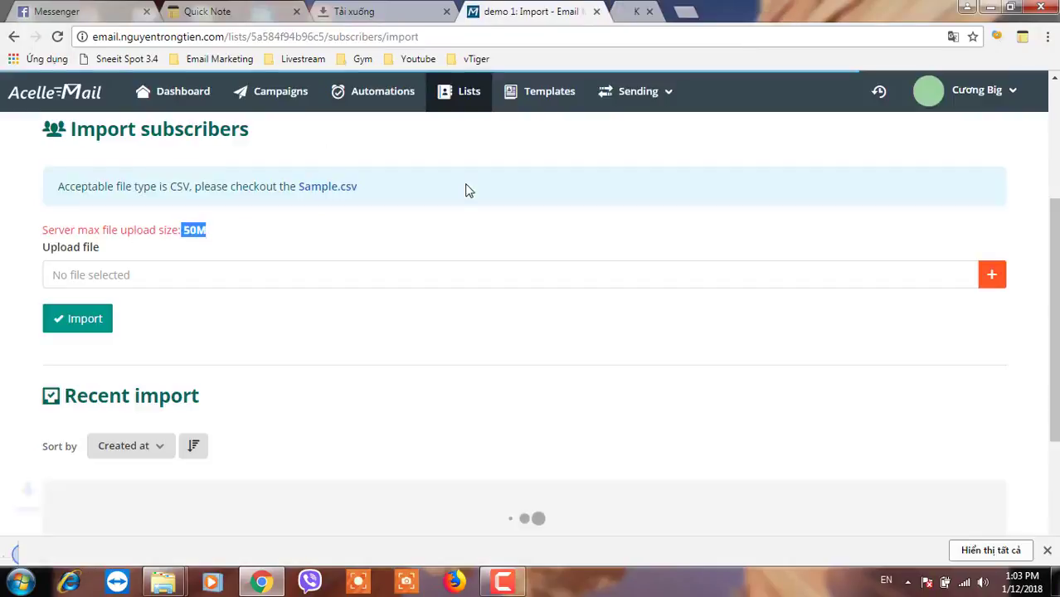
click(83, 554)
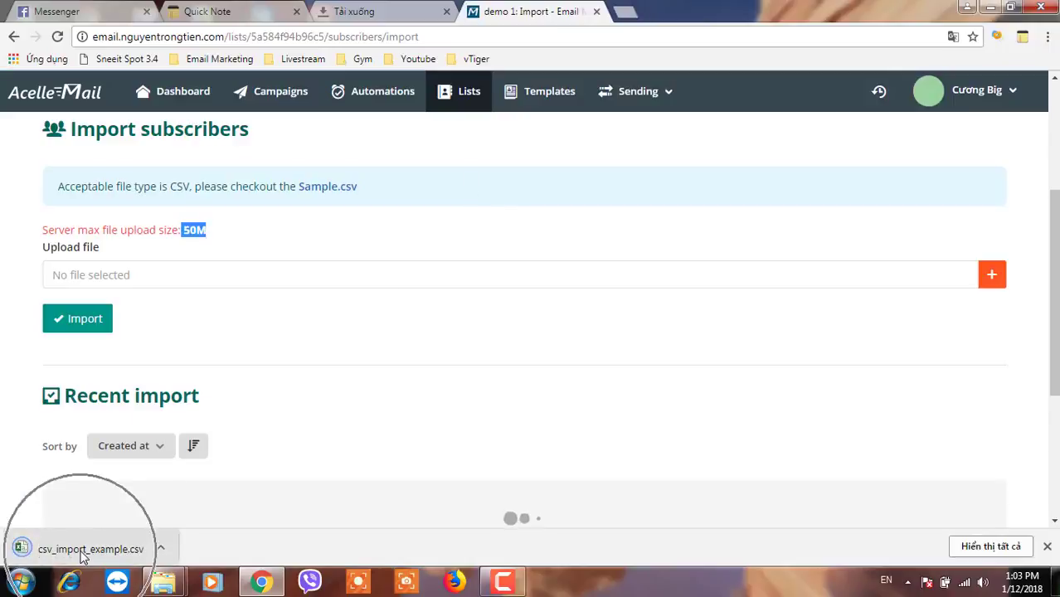
click(83, 553)
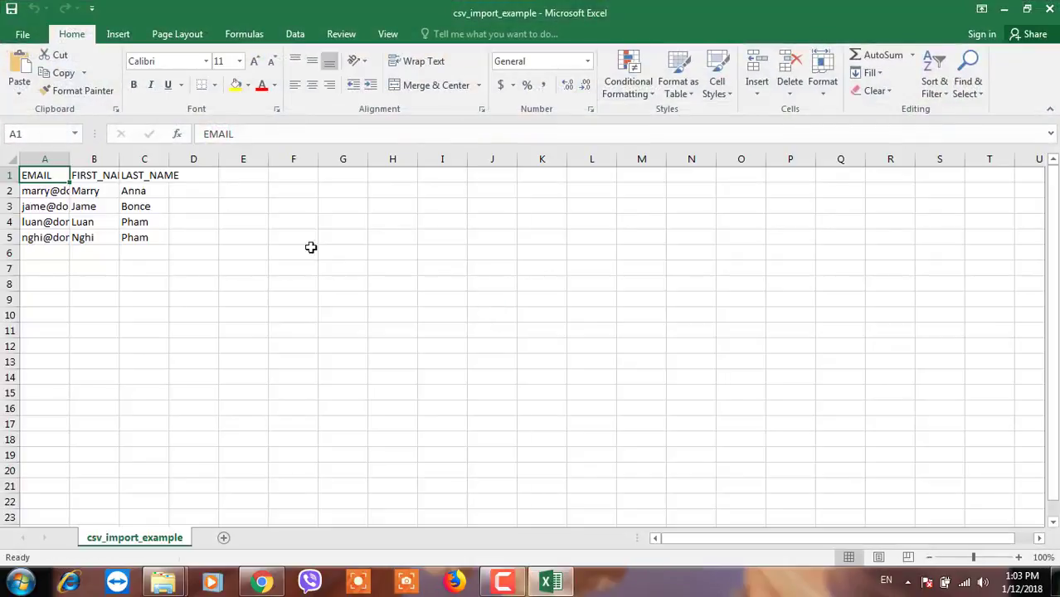
- Widen column A and replace row 3's Gmail address, first name and last name
drag(71, 159, 264, 158)
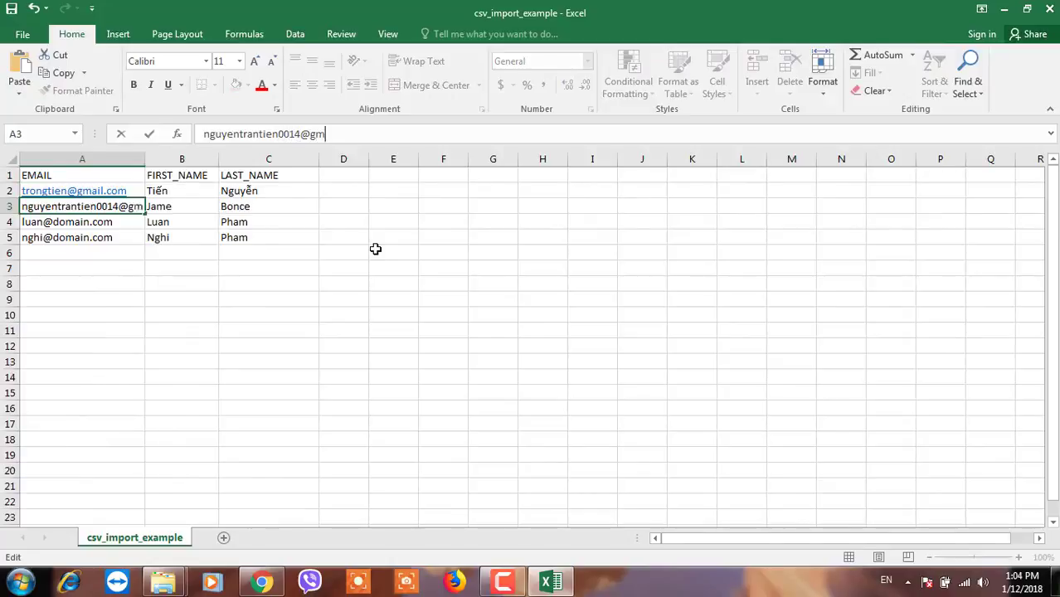
text(ail.com)
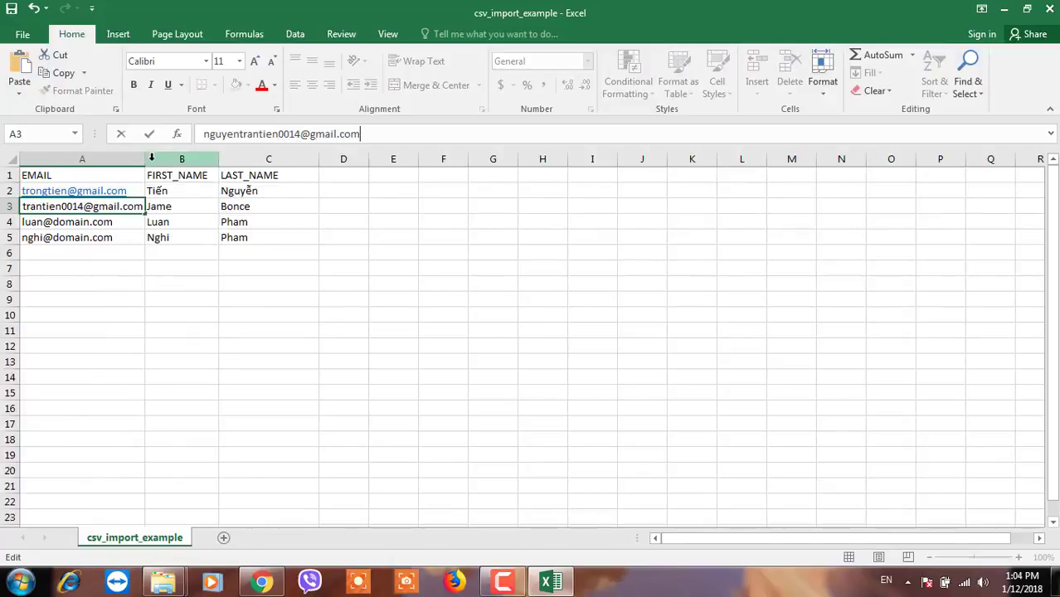
click(96, 311)
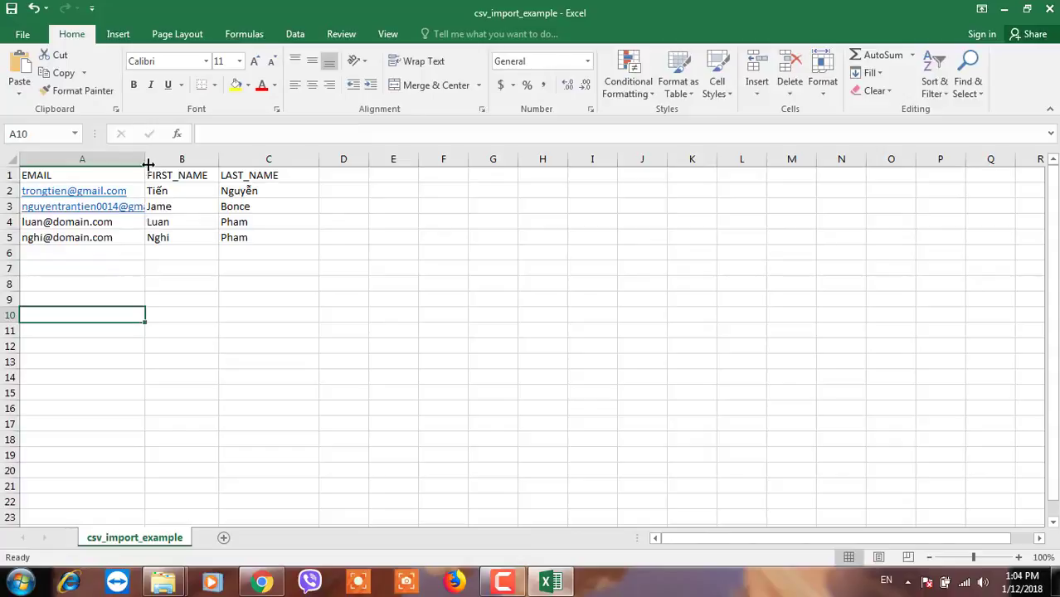
drag(147, 165, 195, 163)
click(237, 205)
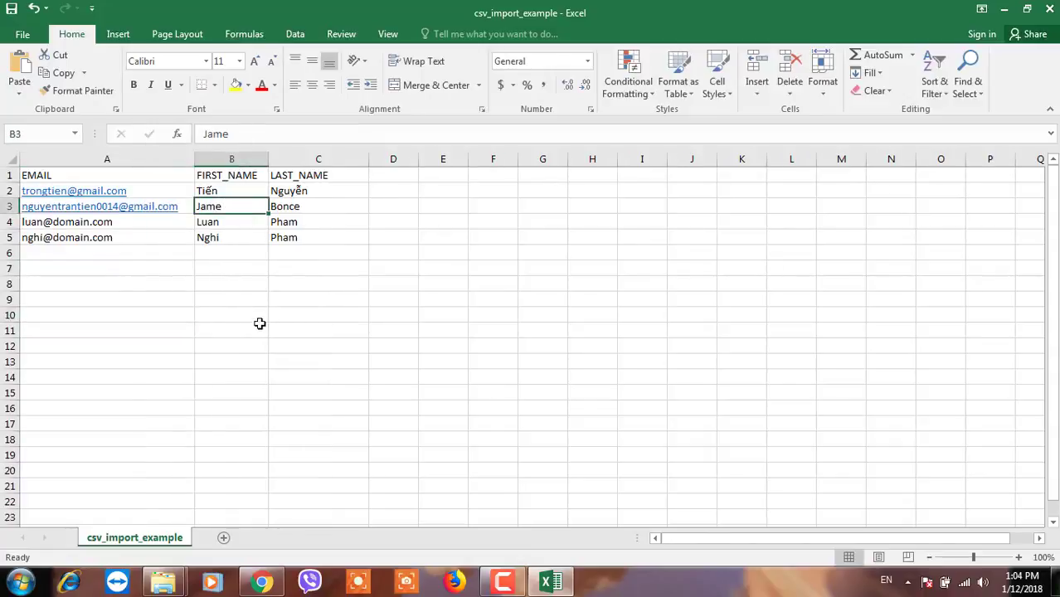
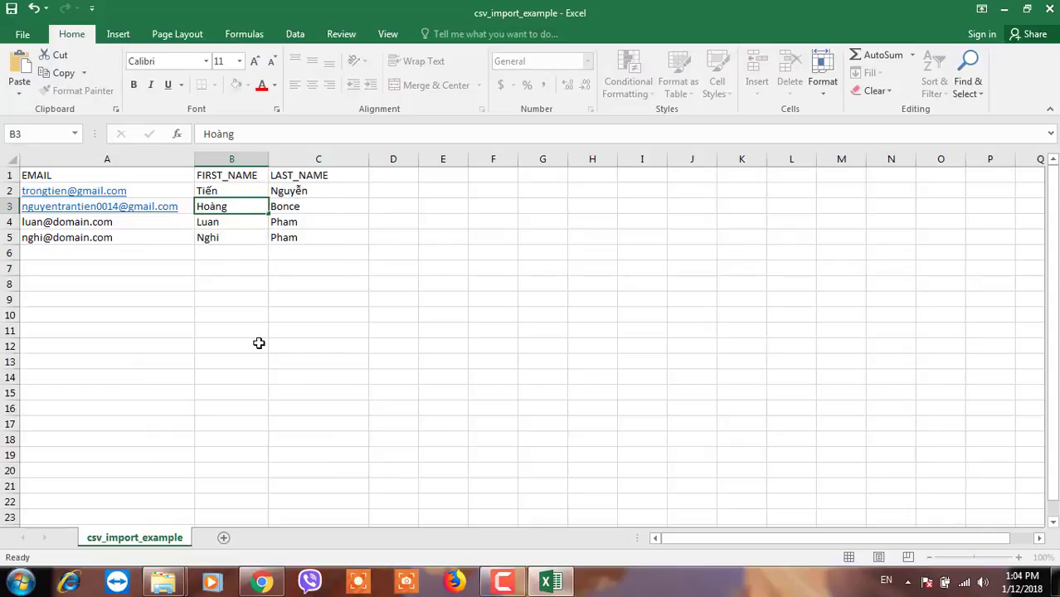
key(Tab)
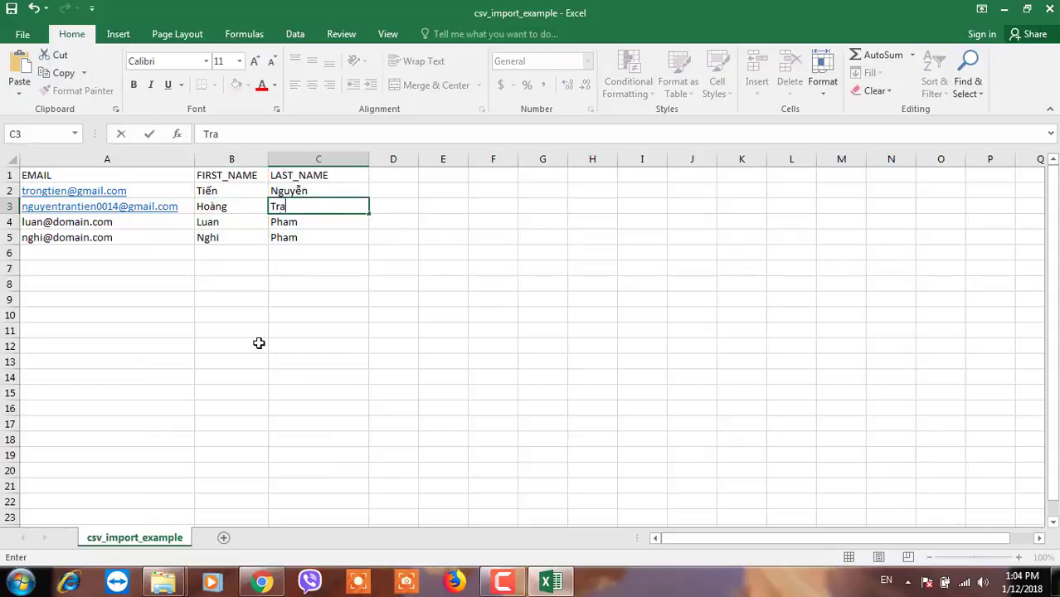
- Replace the sample email addresses in cells A4 and A5 with new Gmail addresses
click(128, 220)
triple_click(325, 130)
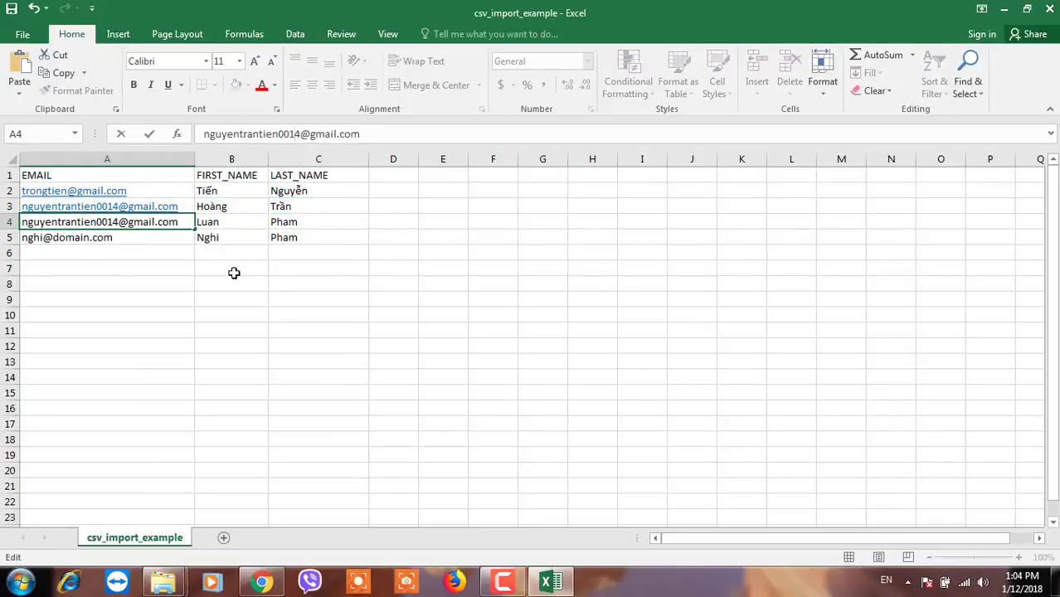
key(Delete)
text(3)
key(Return)
key(F2)
key(shift+Home)
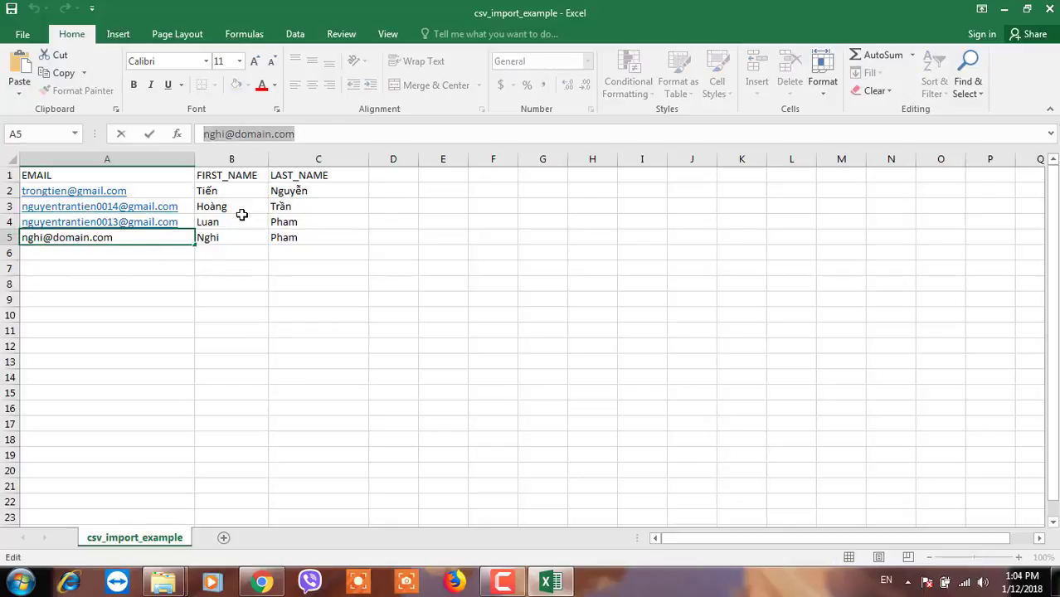
key(Return)
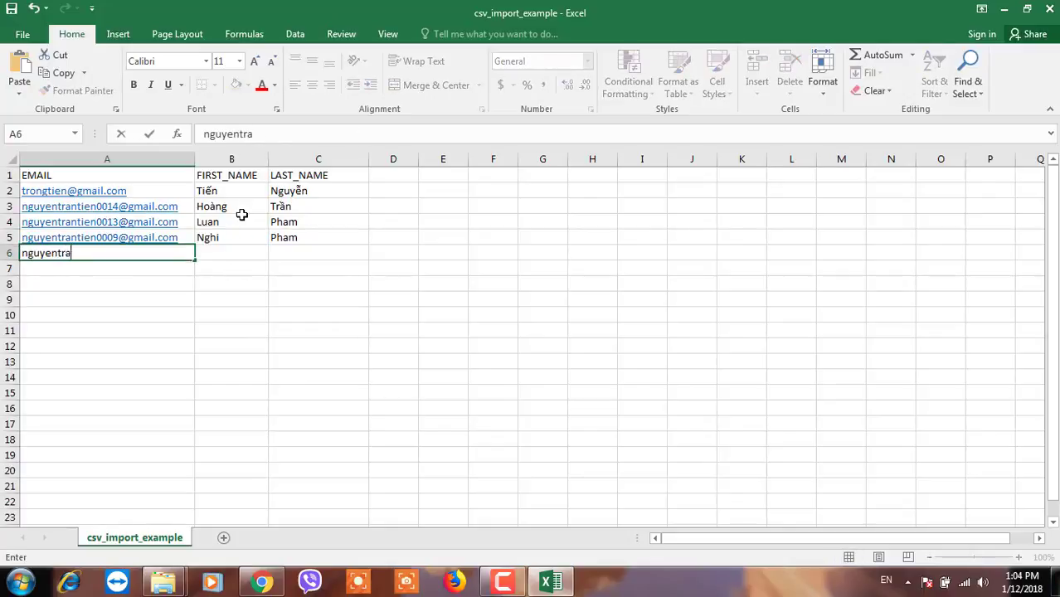
- Add a sixth row with another Gmail address and first and last name, then save as CSV
key(Tab)
key(Tab)
key(Return)
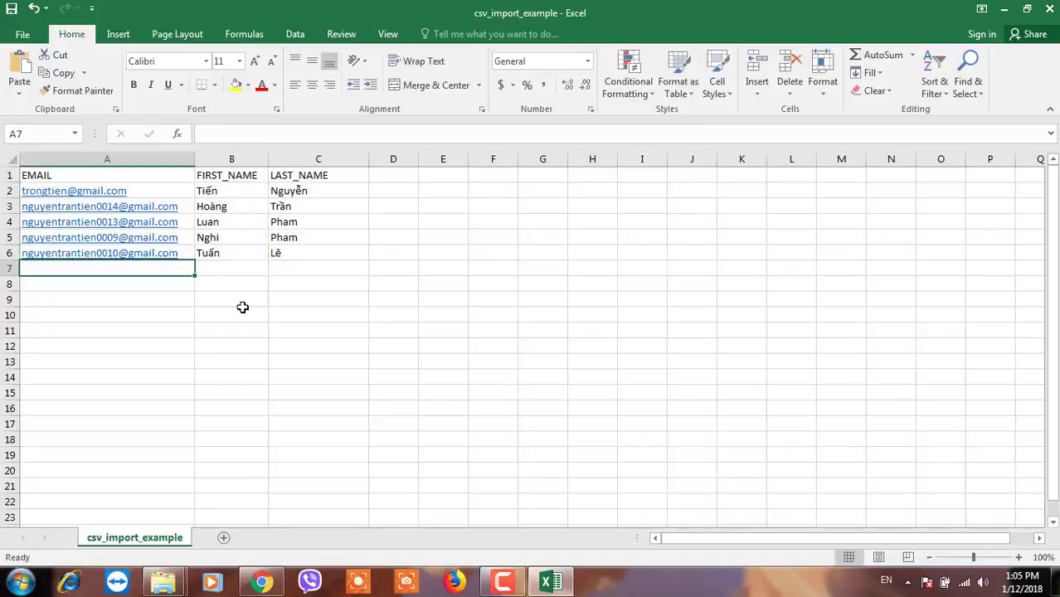
key(ctrl+s)
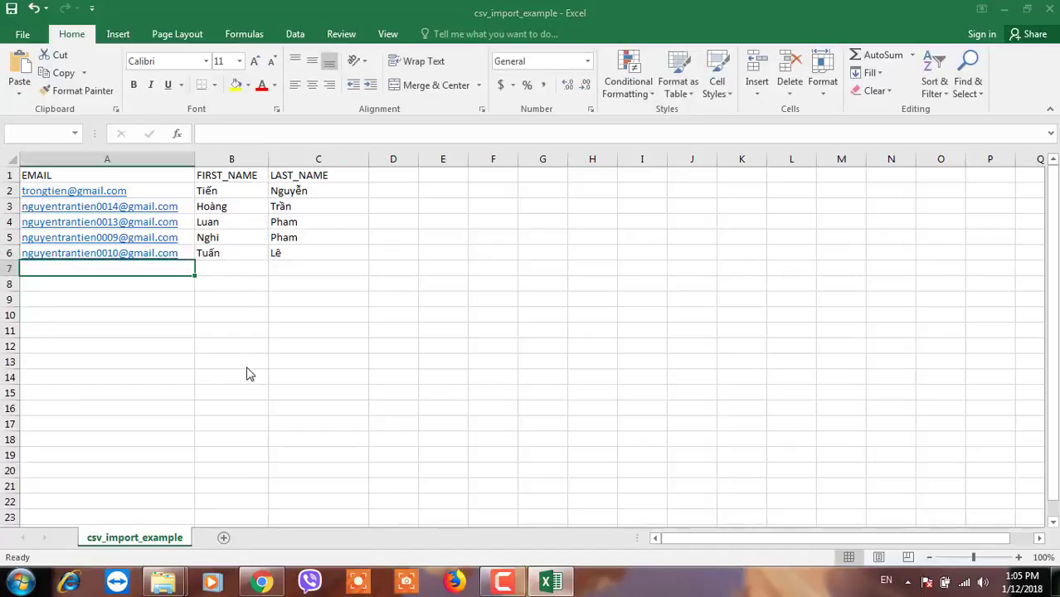
click(469, 336)
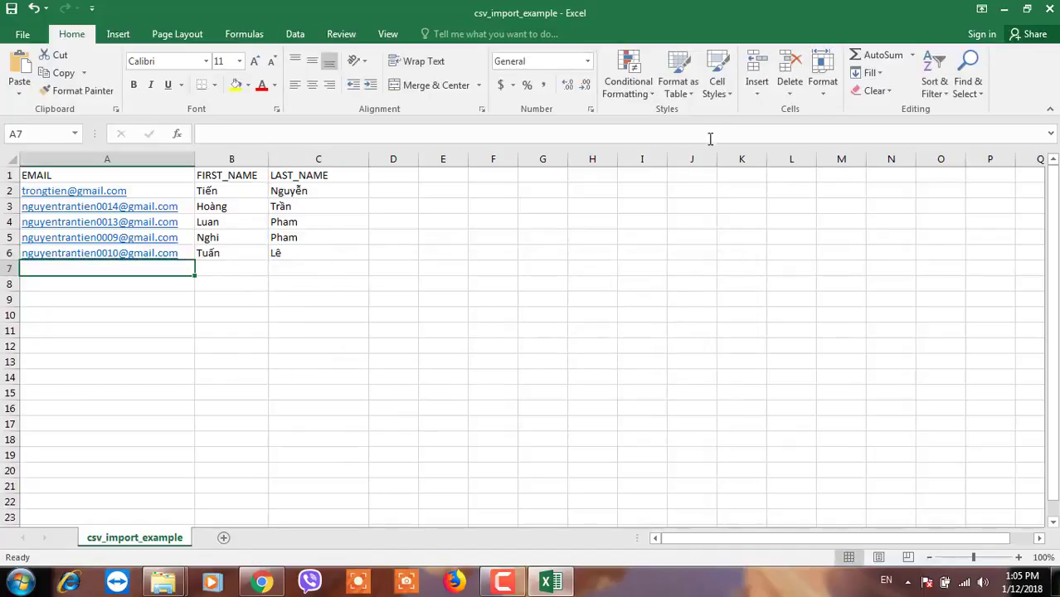
- Close the workbook, saving csv_import_example as a CSV file on the Desktop
click(1050, 10)
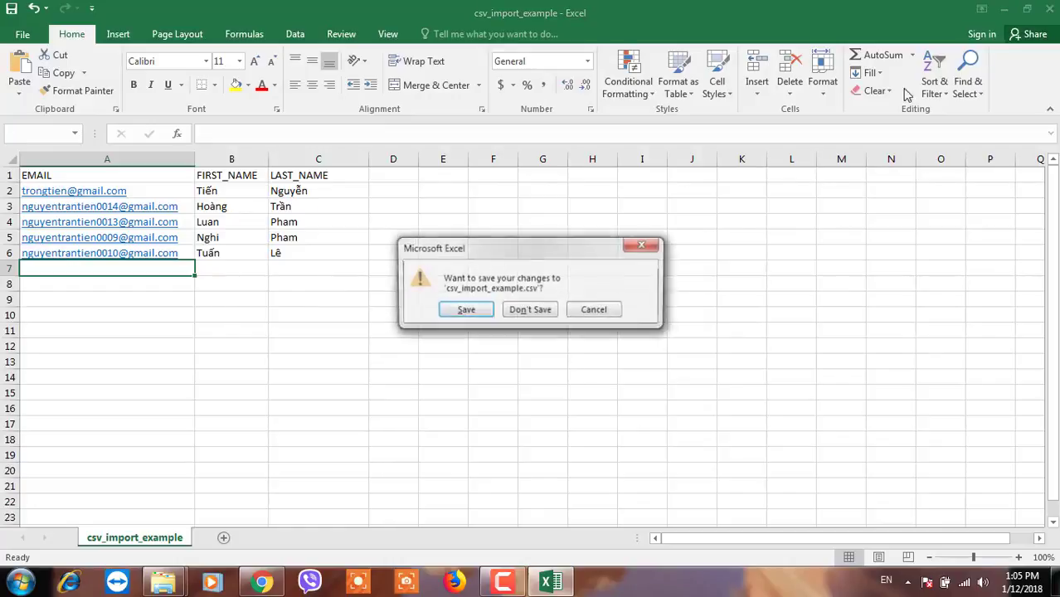
click(465, 310)
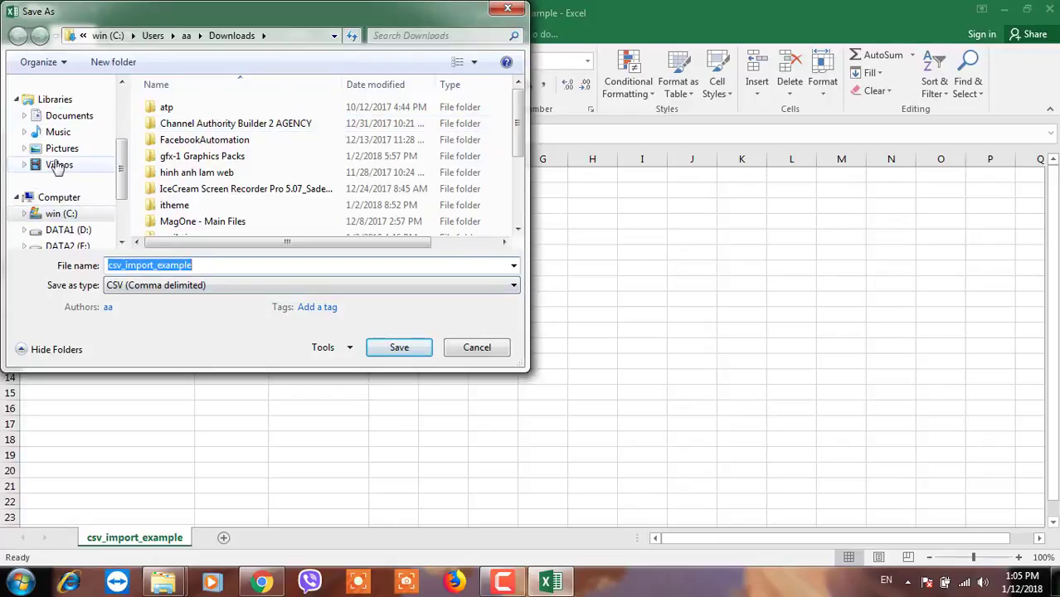
scroll(121, 168, down, 2)
scroll(120, 168, up, 5)
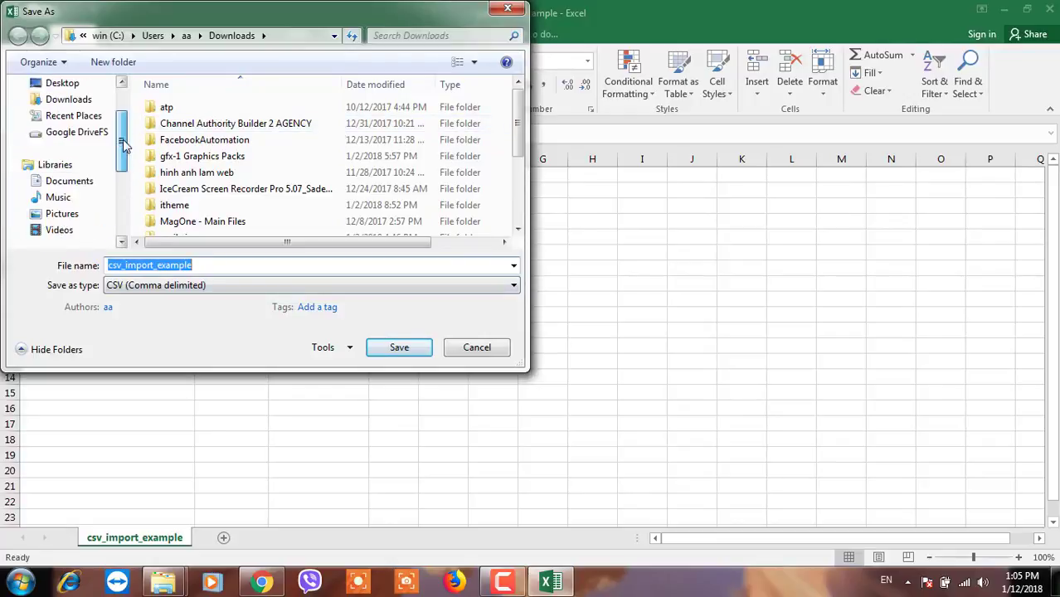
click(64, 143)
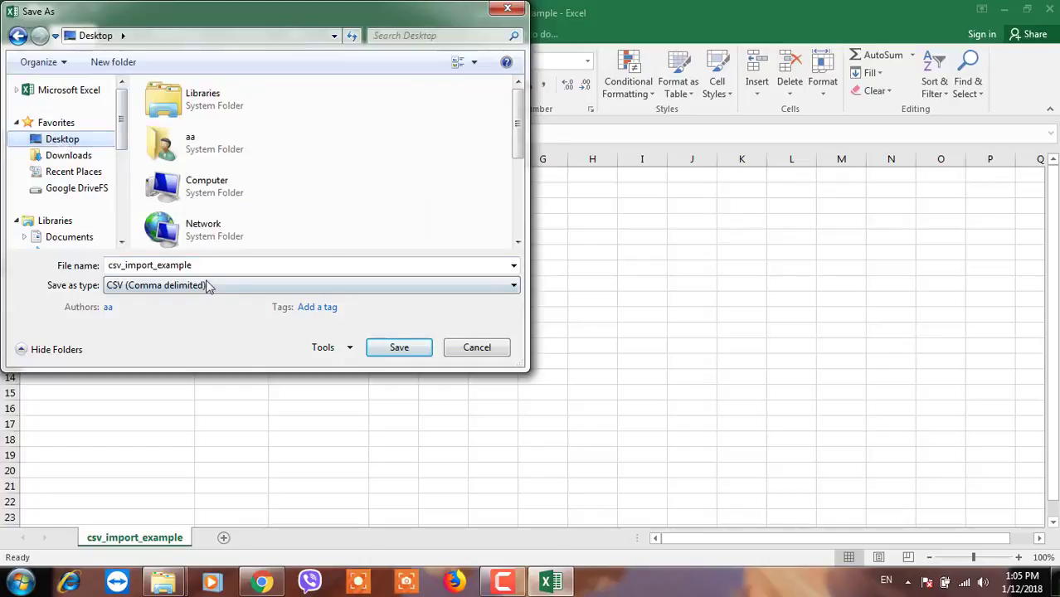
click(400, 347)
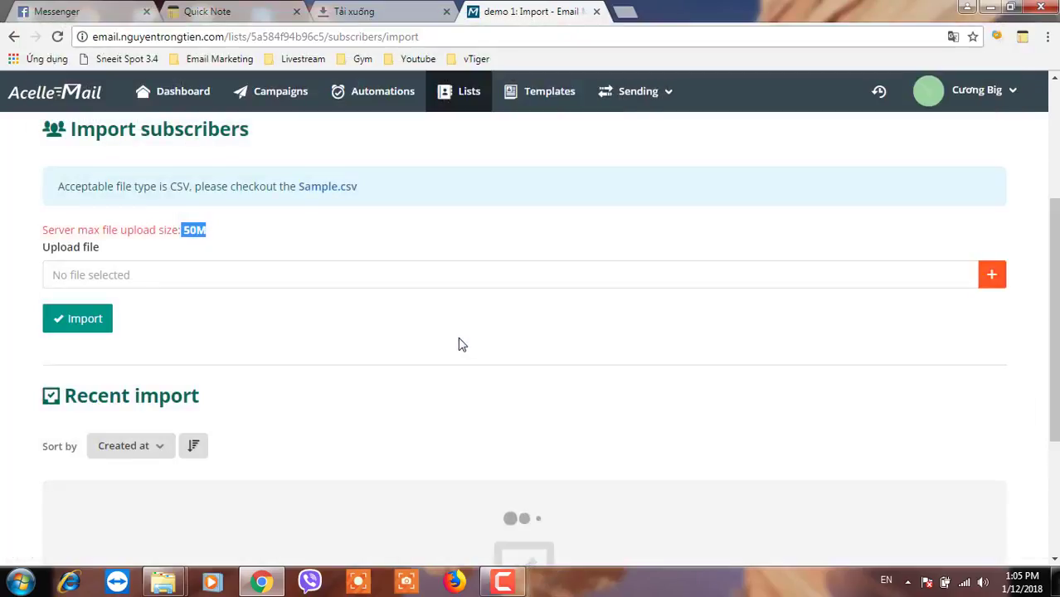
- Attach csv_import_example.csv from the file picker and start importing it into demo 1
click(993, 280)
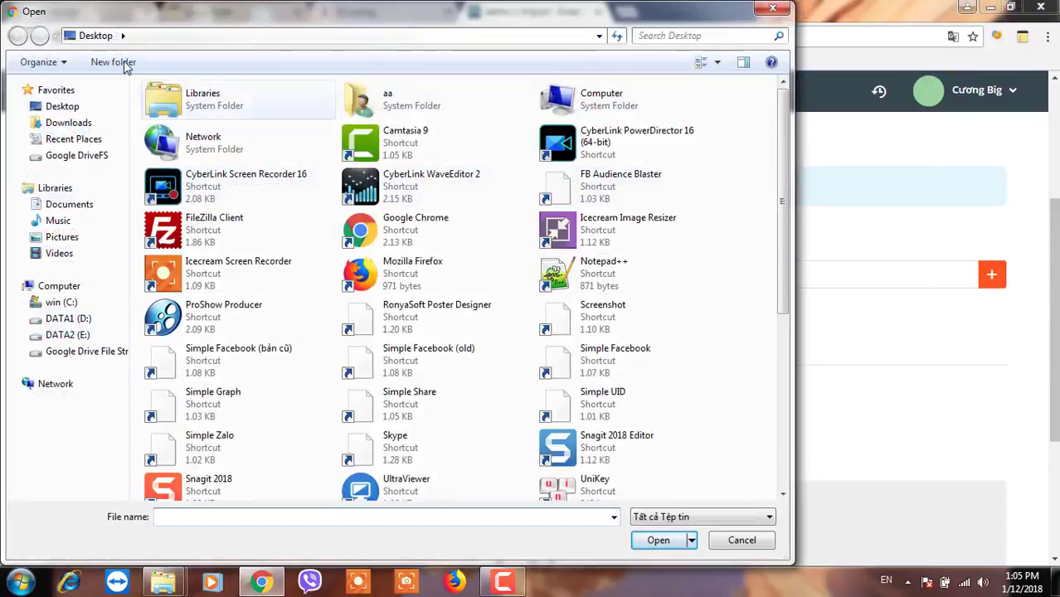
drag(788, 246, 779, 457)
click(424, 360)
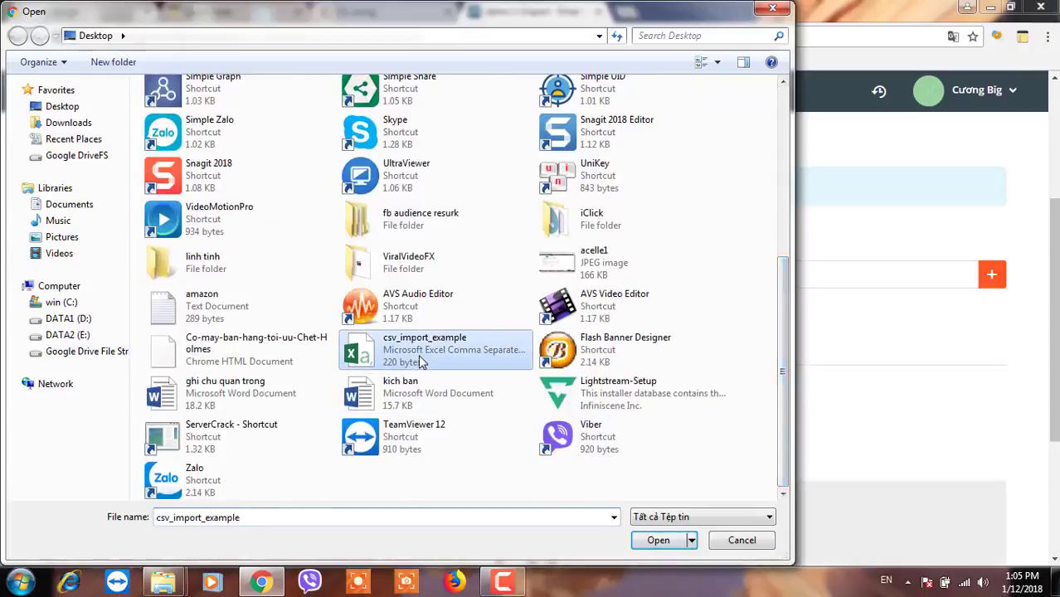
click(657, 540)
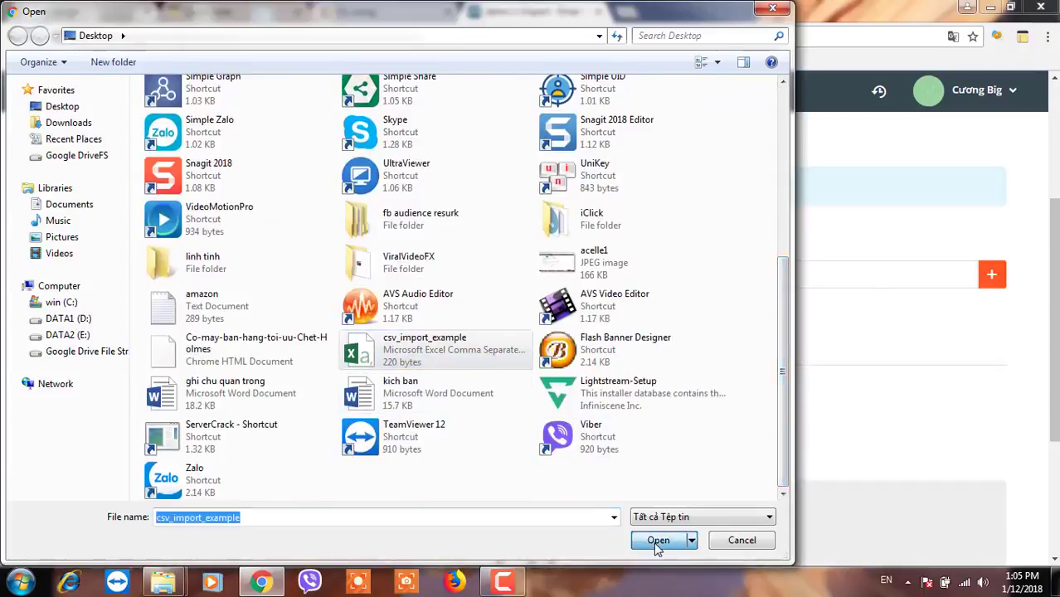
click(70, 321)
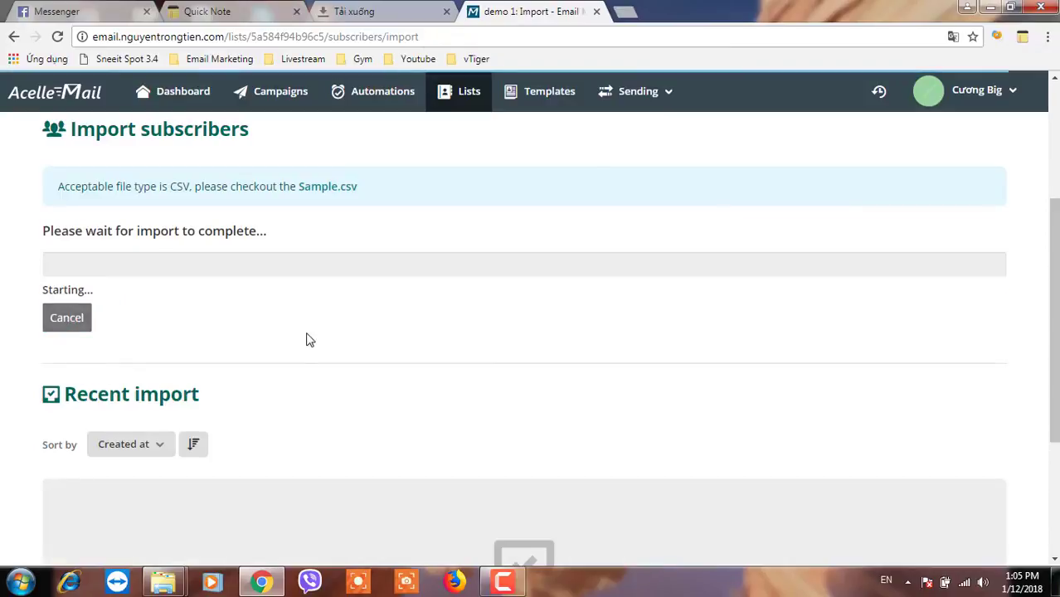
- Confirm the import completed with 5 processed, 5 successful and 0 errors, then return to Lists
scroll(305, 338, down, 2)
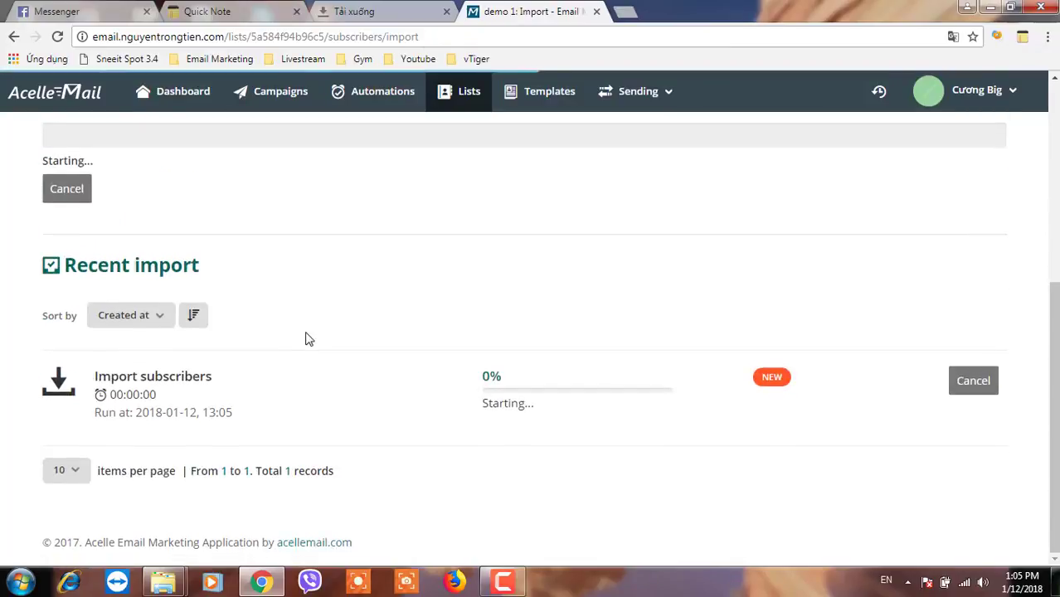
scroll(305, 336, up, 2)
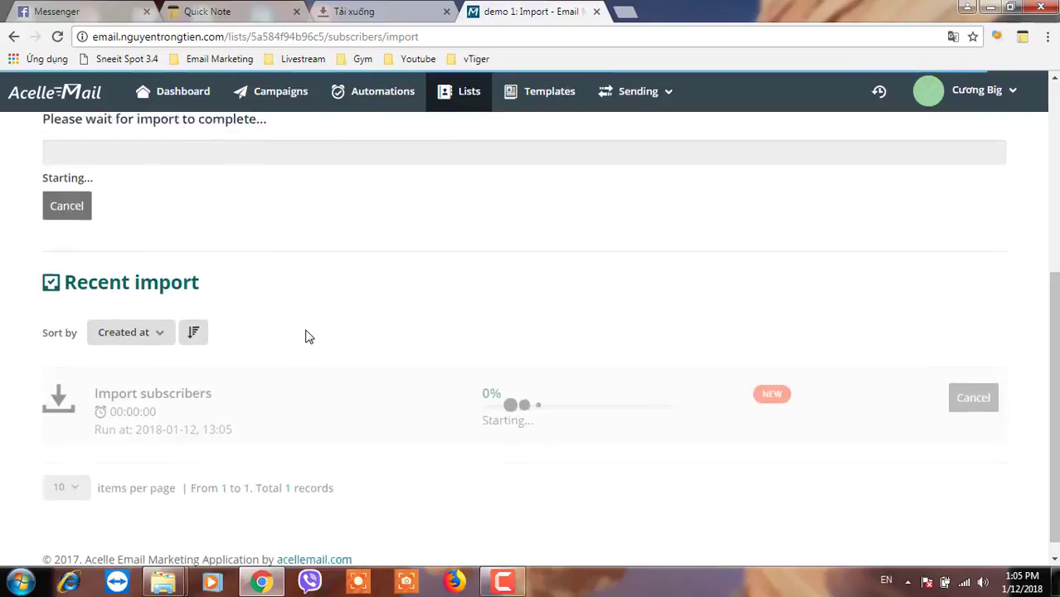
click(165, 316)
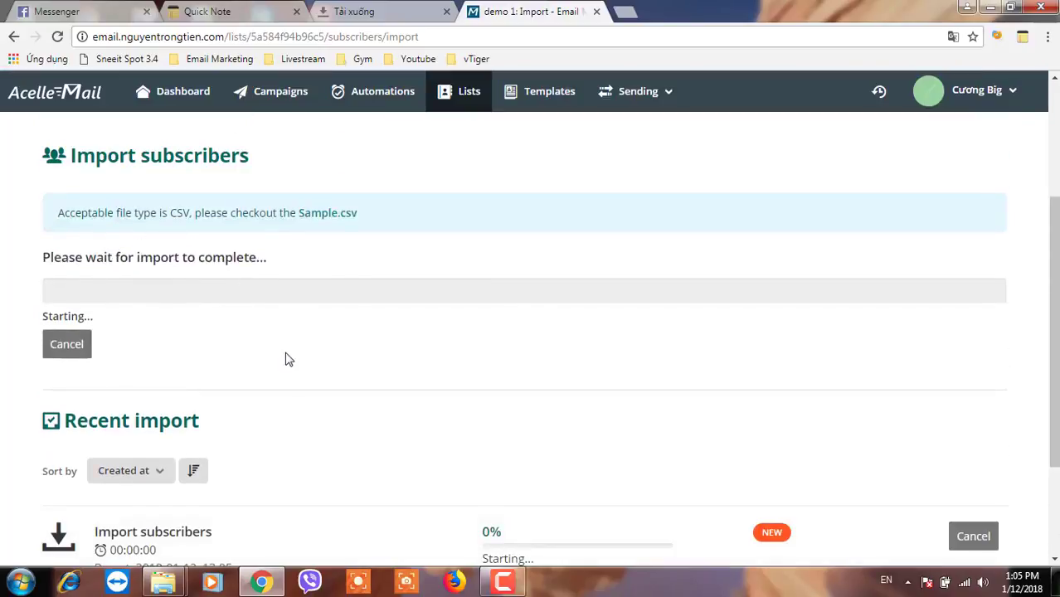
scroll(285, 359, down, 1)
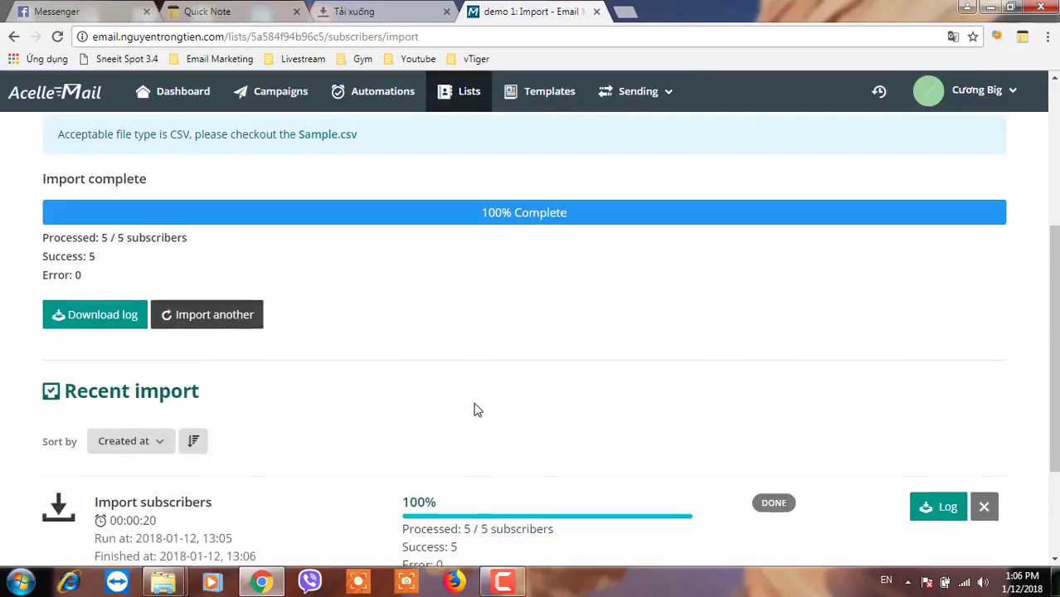
scroll(473, 406, down, 2)
click(471, 405)
click(470, 403)
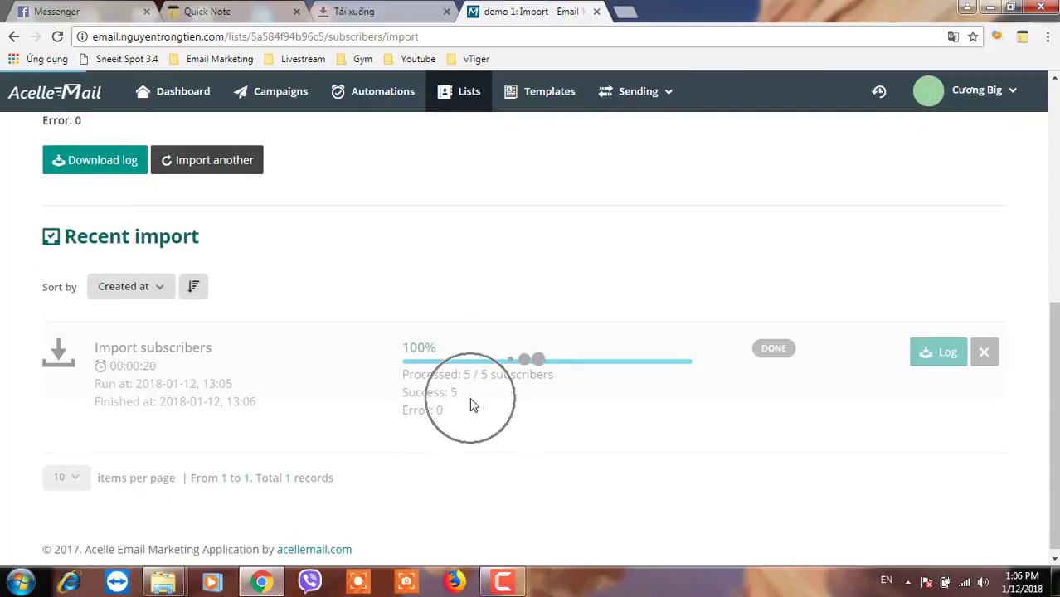
scroll(238, 320, up, 3)
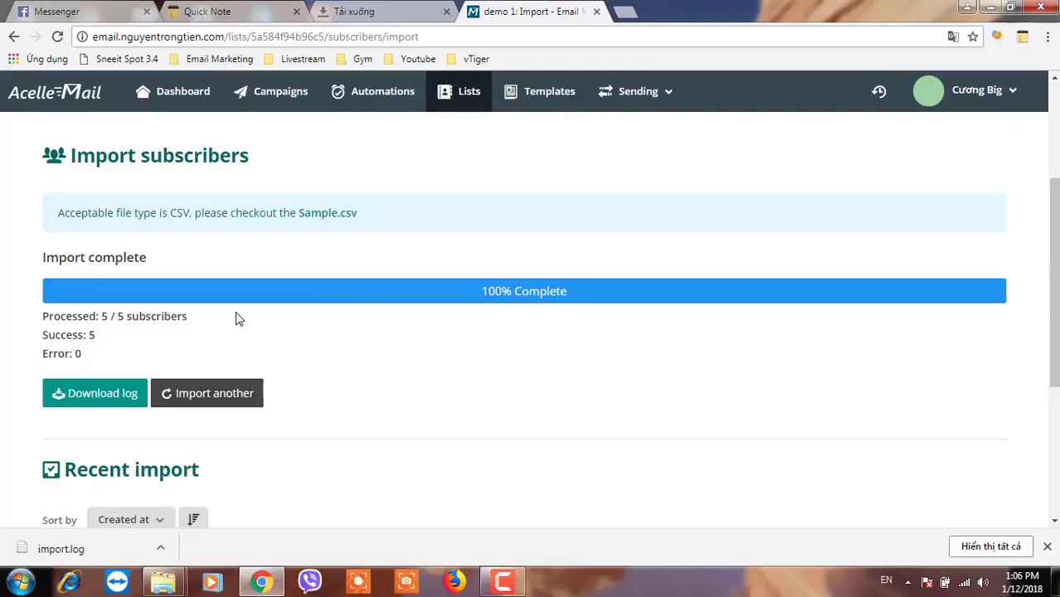
click(116, 325)
click(116, 325)
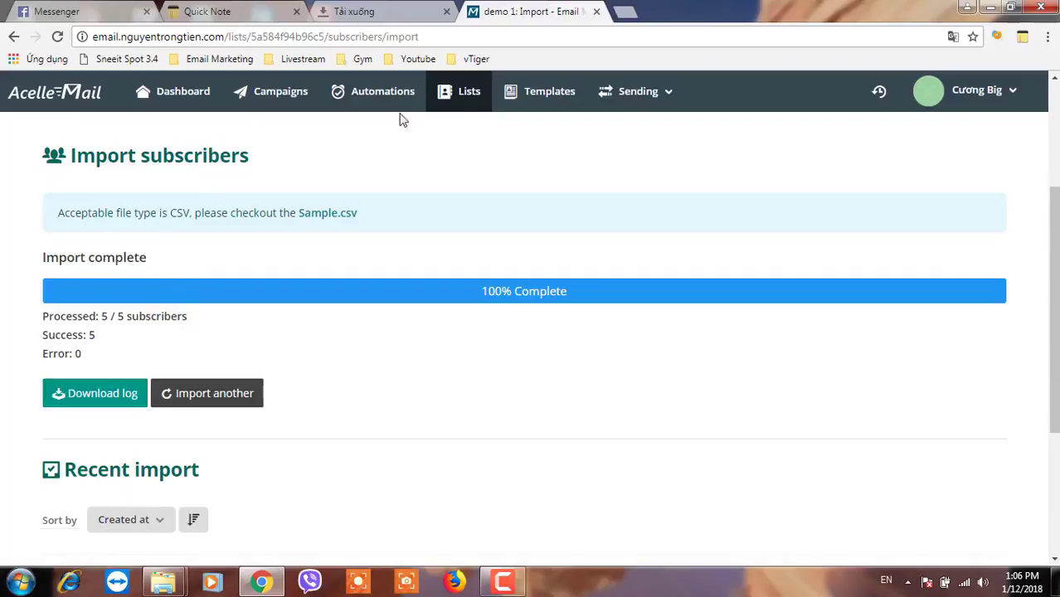
click(468, 101)
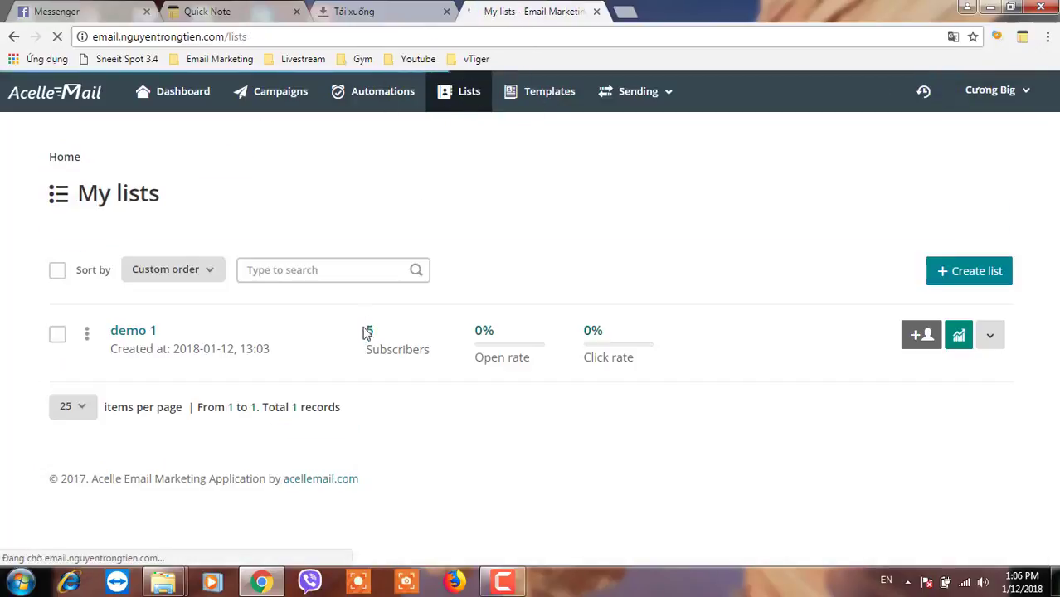
- Open the demo 1 list overview
click(138, 339)
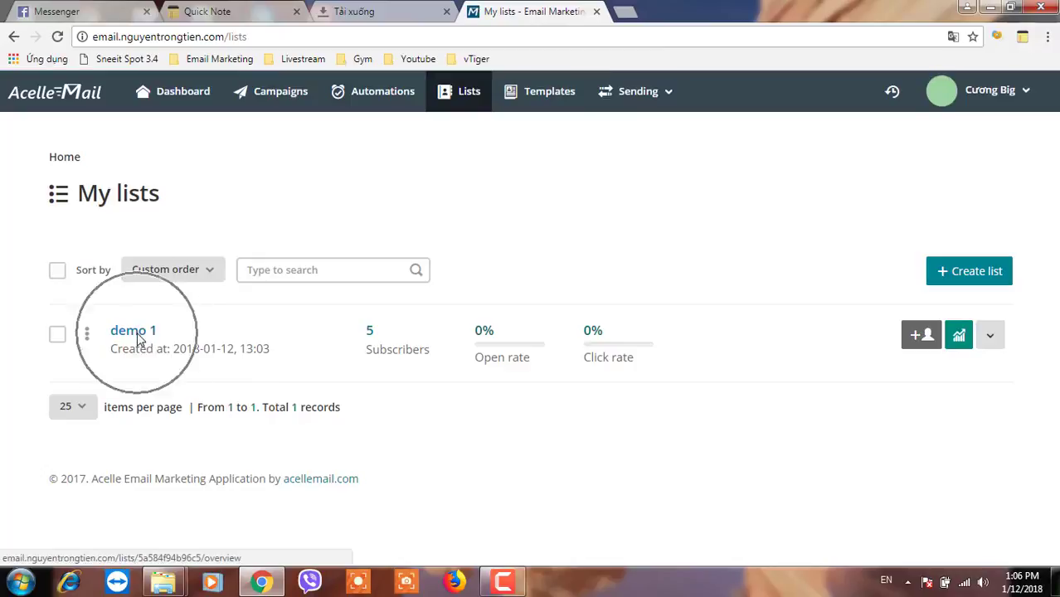
click(137, 336)
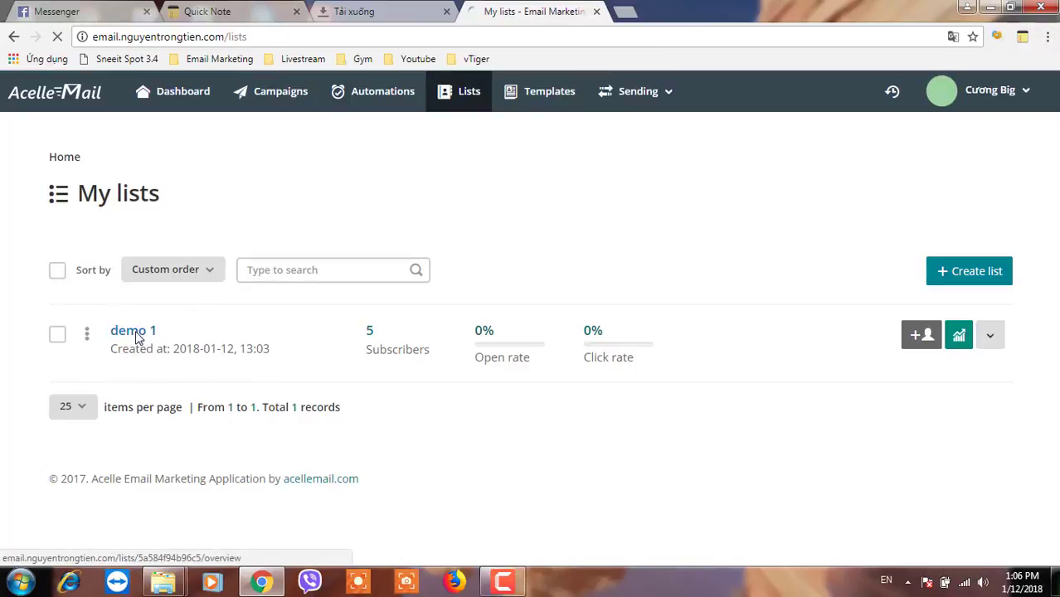
scroll(272, 407, down, 5)
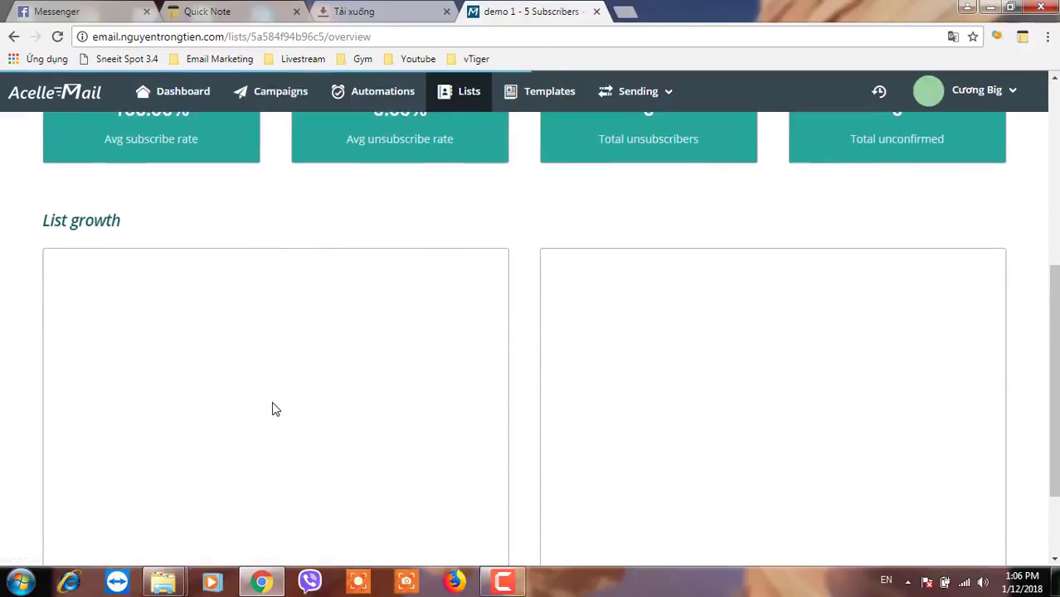
scroll(272, 407, up, 3)
scroll(332, 187, up, 2)
- Look through all five subscribers in demo 1 via Subscribers > View all
click(322, 282)
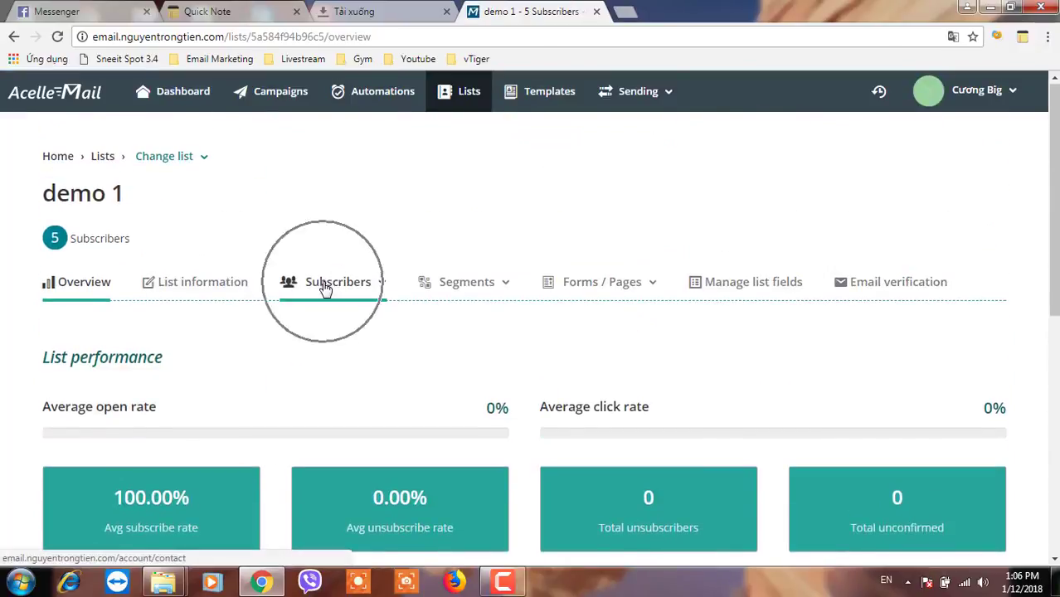
click(313, 320)
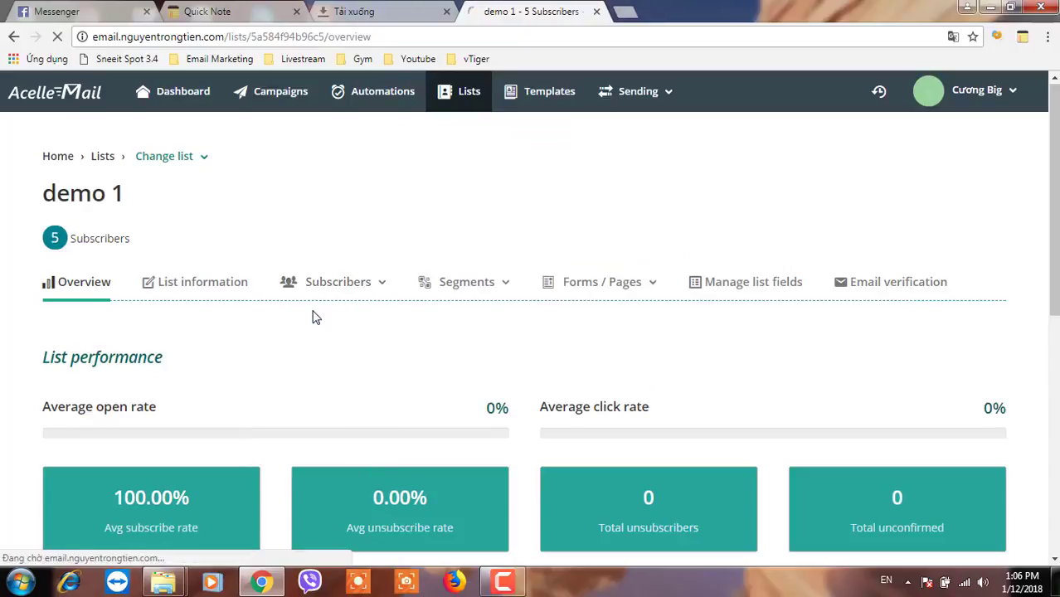
scroll(308, 381, down, 2)
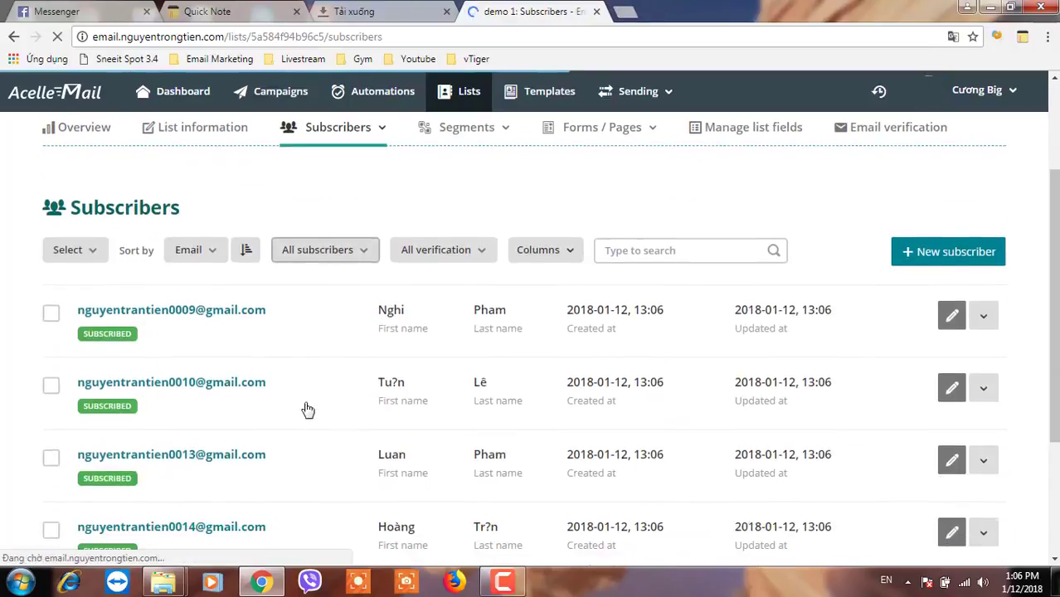
scroll(206, 356, down, 1)
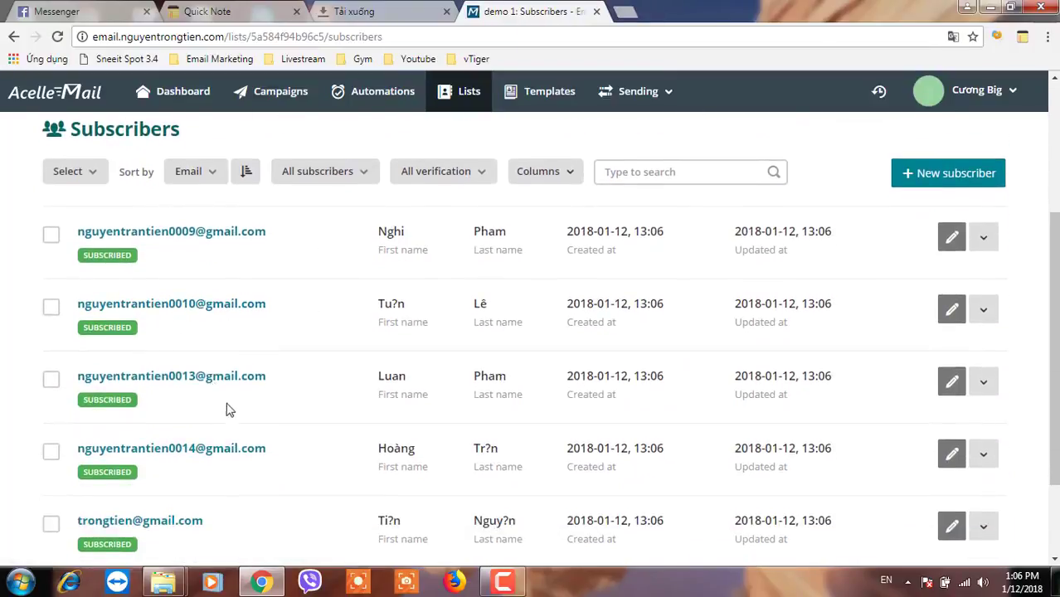
scroll(301, 464, down, 1)
scroll(297, 456, up, 1)
scroll(489, 464, down, 1)
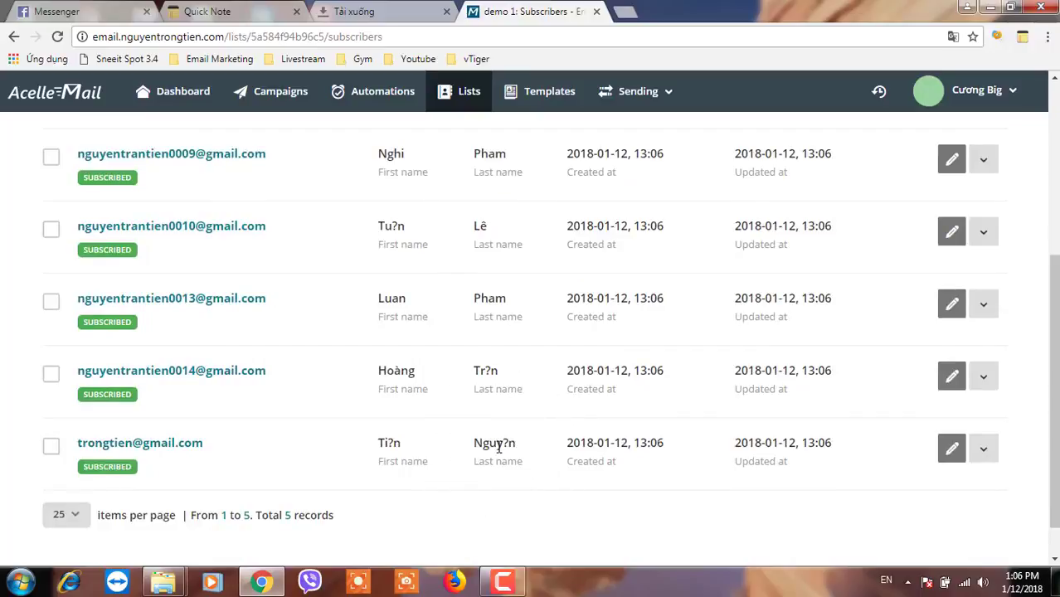
scroll(501, 450, up, 1)
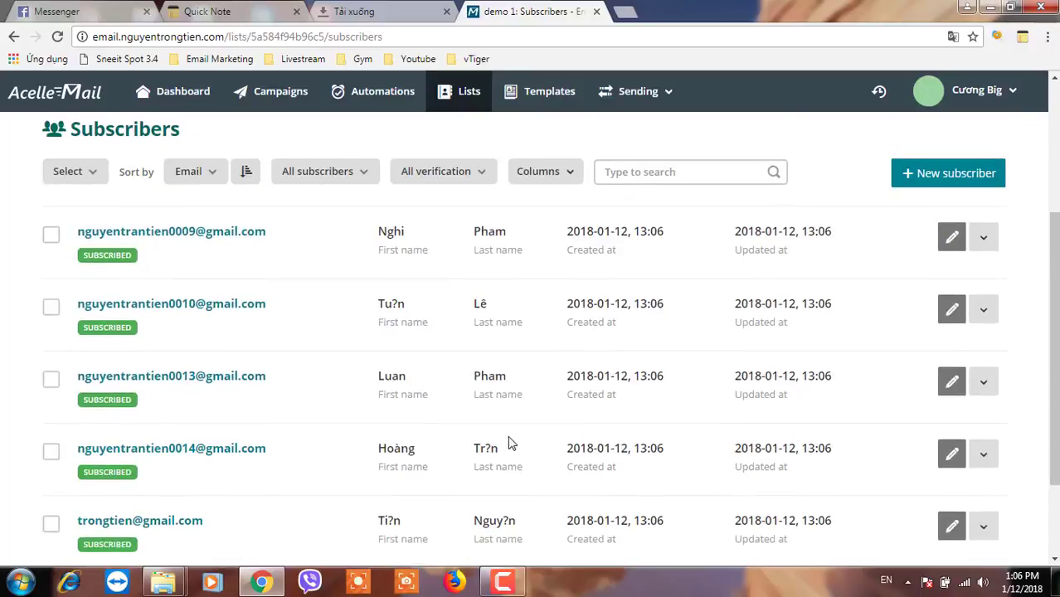
scroll(510, 440, up, 2)
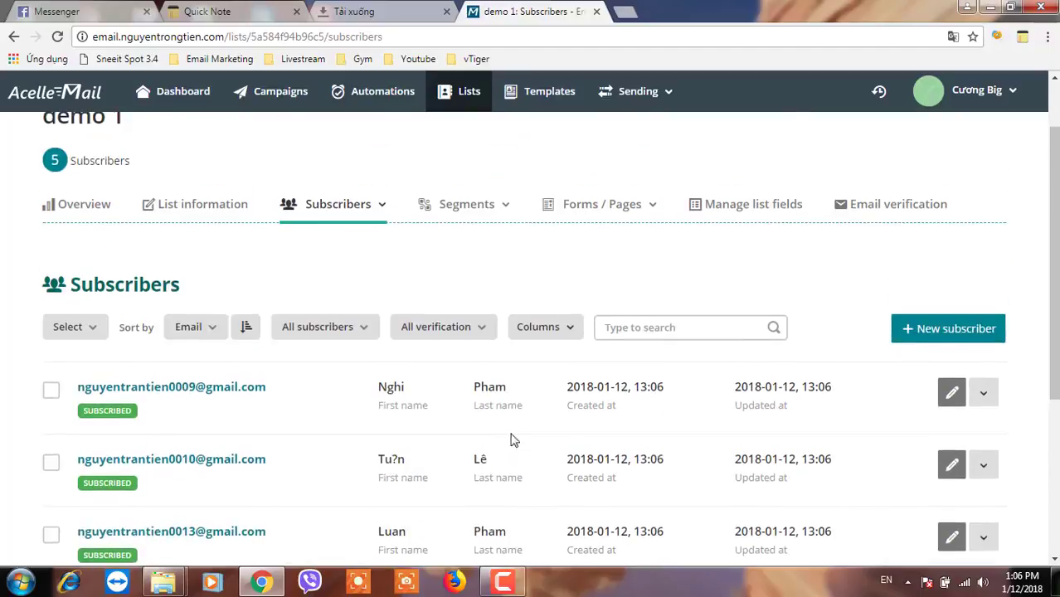
click(272, 106)
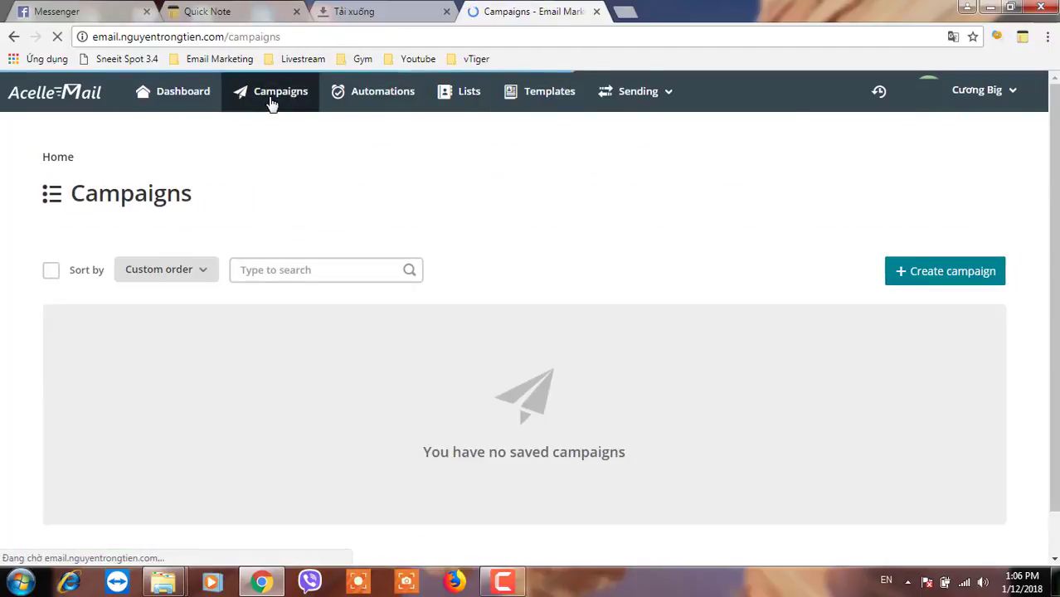
- Create a new campaign and pick the Plain text campaign type
click(272, 100)
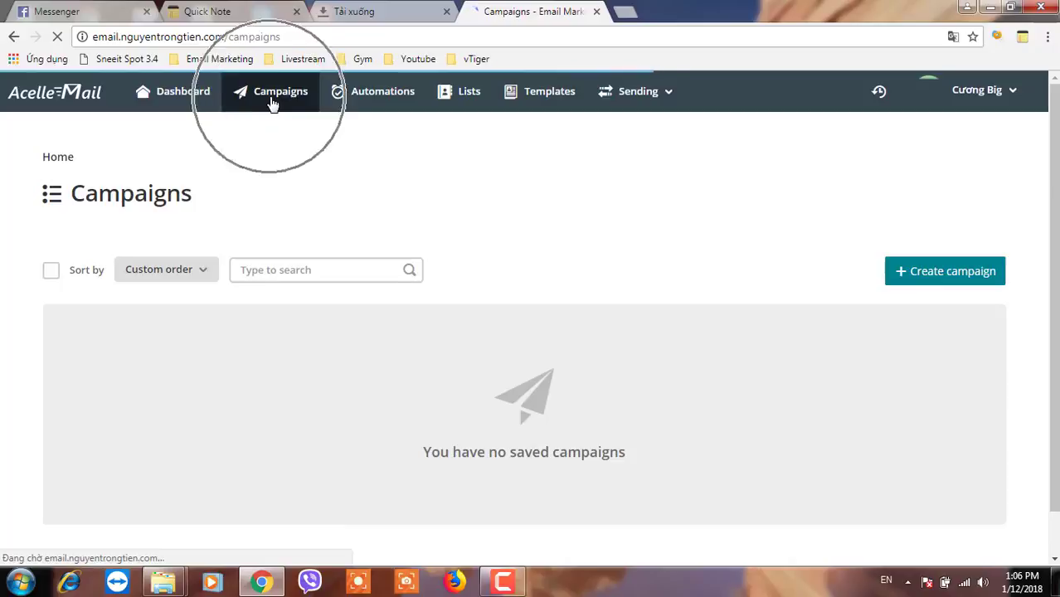
click(947, 274)
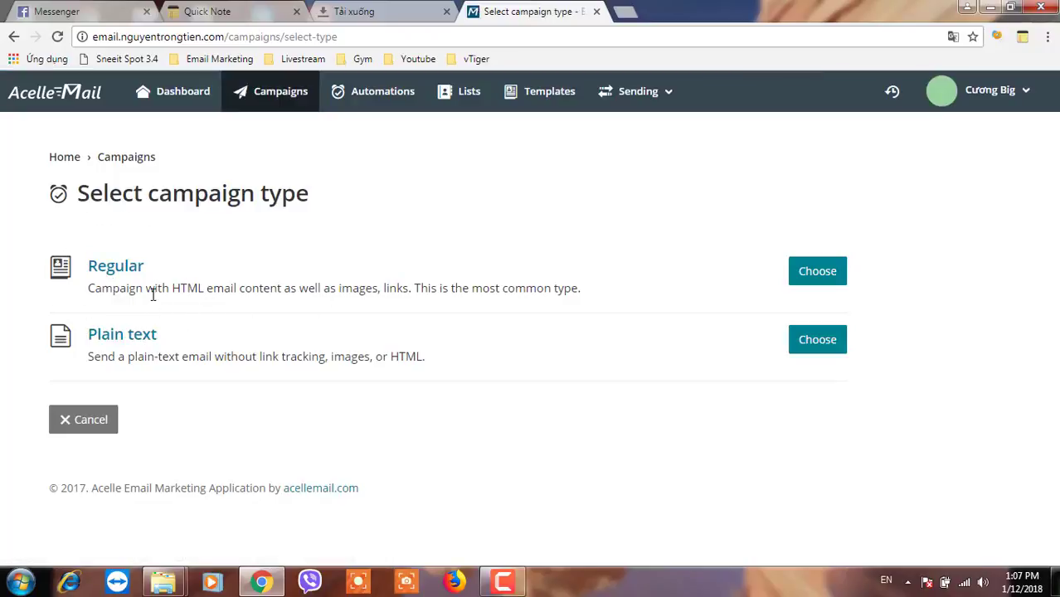
drag(169, 289, 437, 289)
click(384, 287)
drag(516, 289, 516, 288)
click(172, 354)
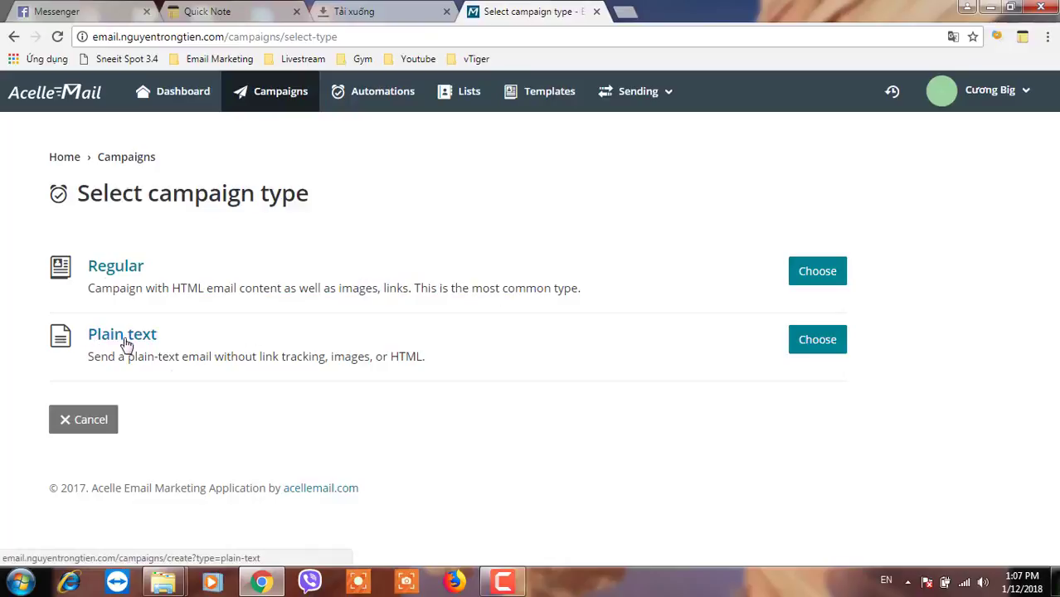
click(145, 355)
drag(160, 355, 328, 357)
click(367, 361)
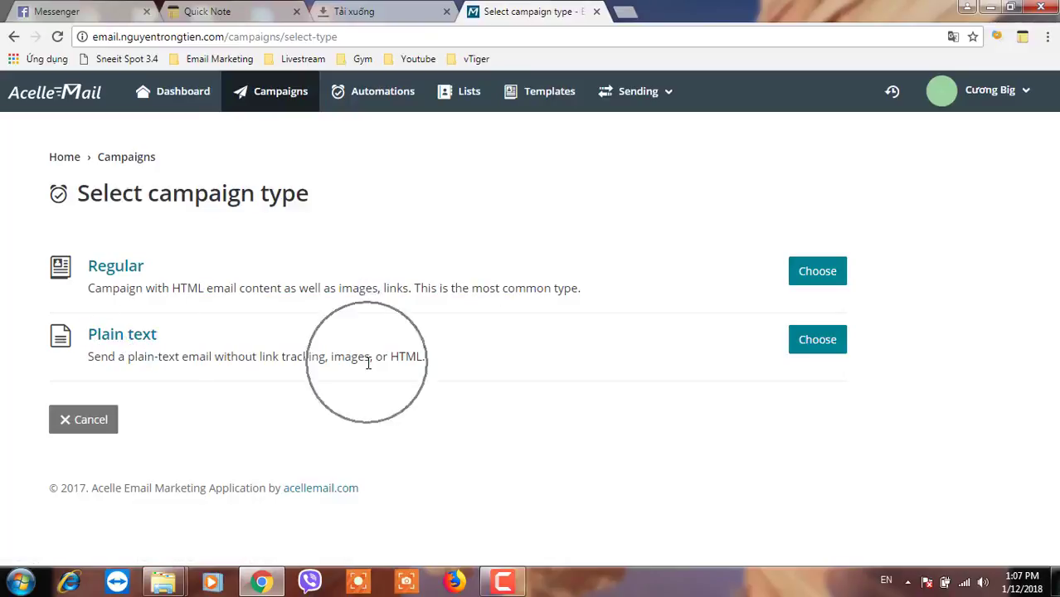
click(808, 349)
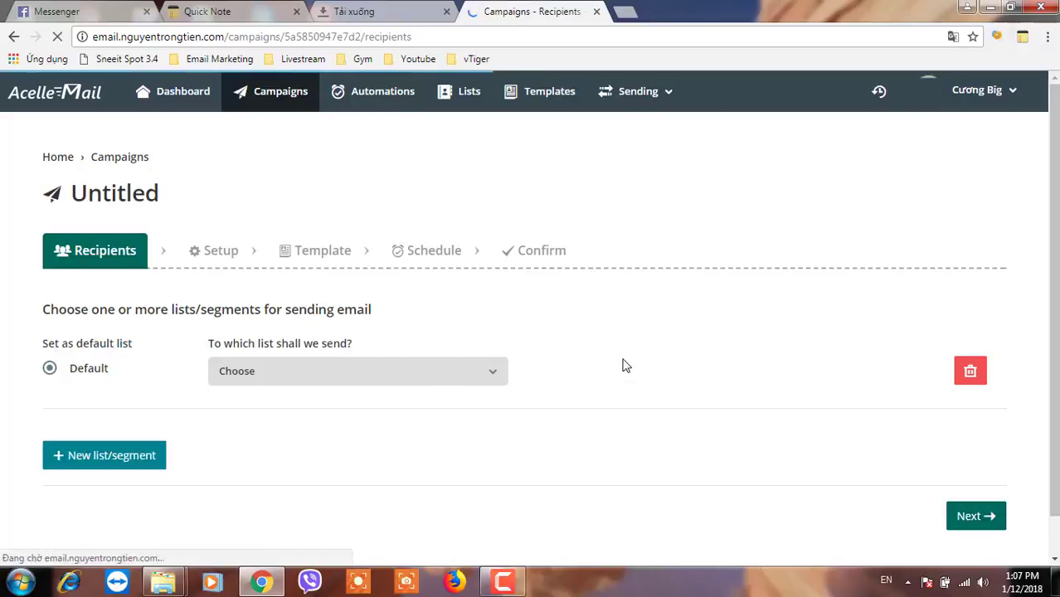
- Choose demo 1 (5 subscribers) as the campaign's recipient list and continue
click(405, 389)
click(319, 429)
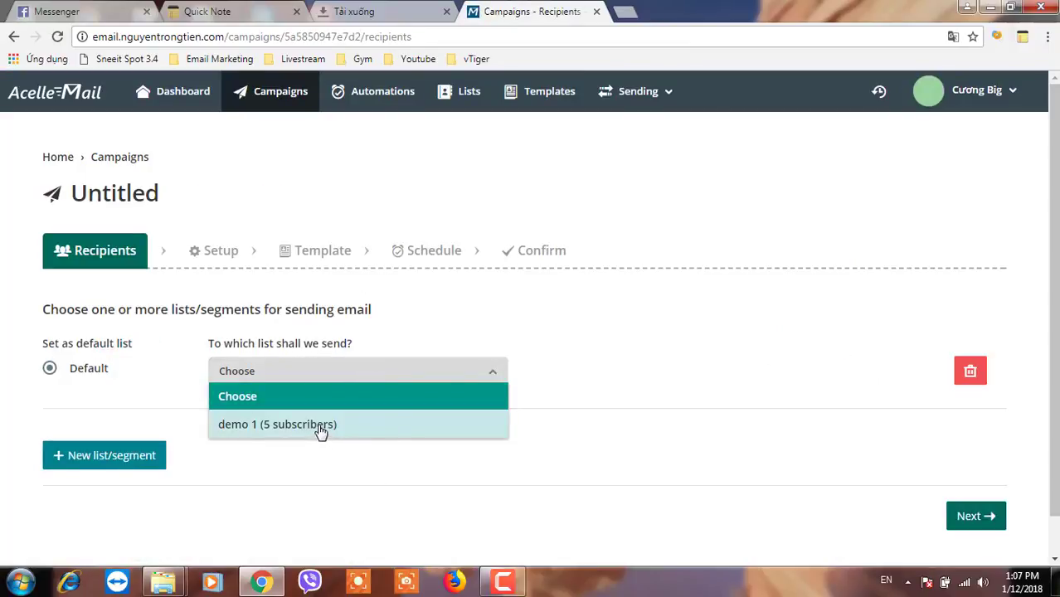
click(971, 519)
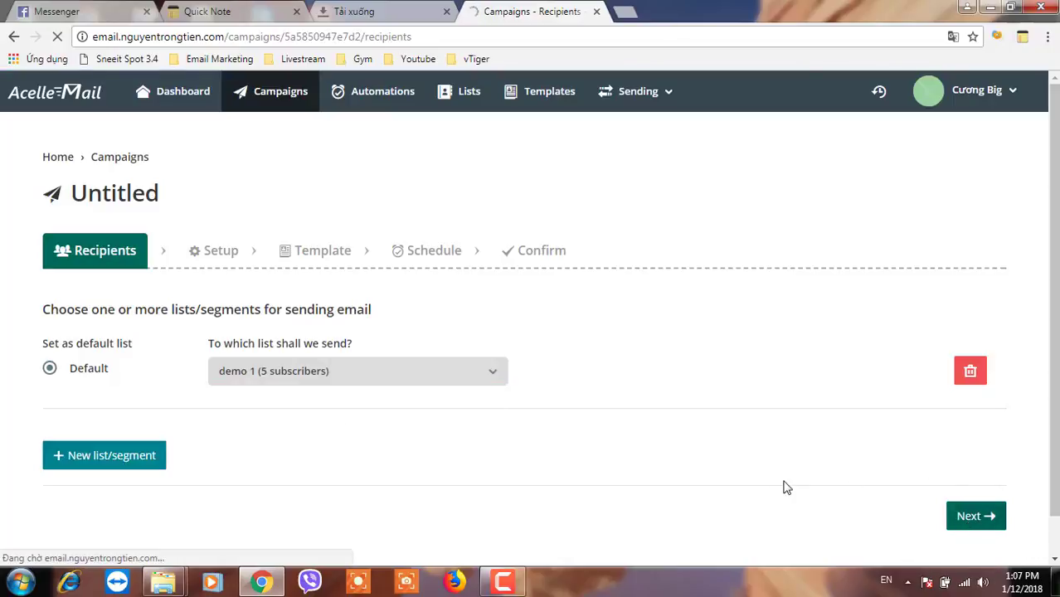
- Rename the Untitled campaign to 'campain 1' using the autofill suggestion
scroll(172, 355, down, 1)
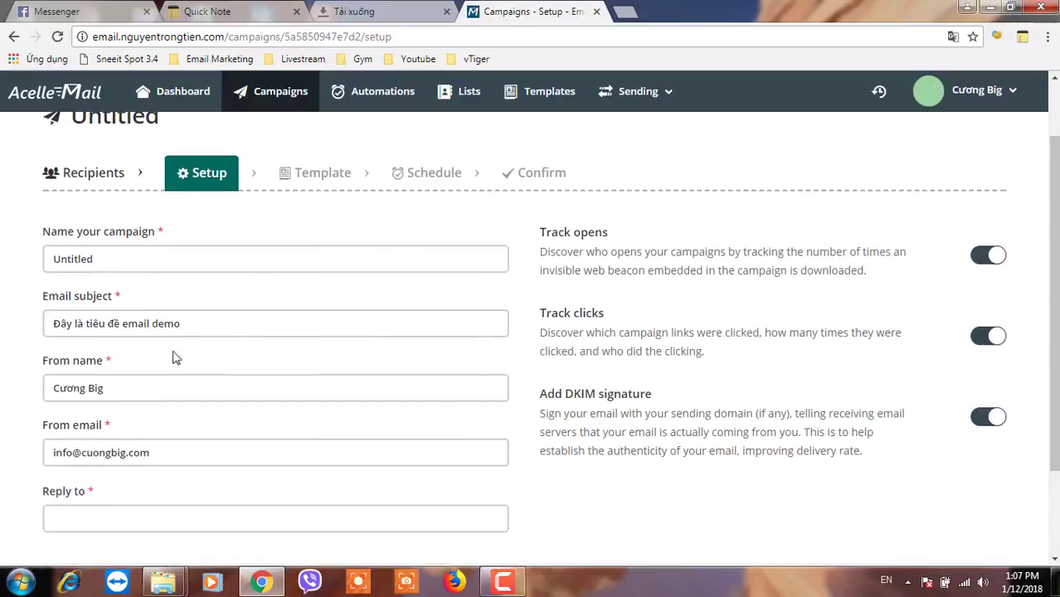
double_click(100, 261)
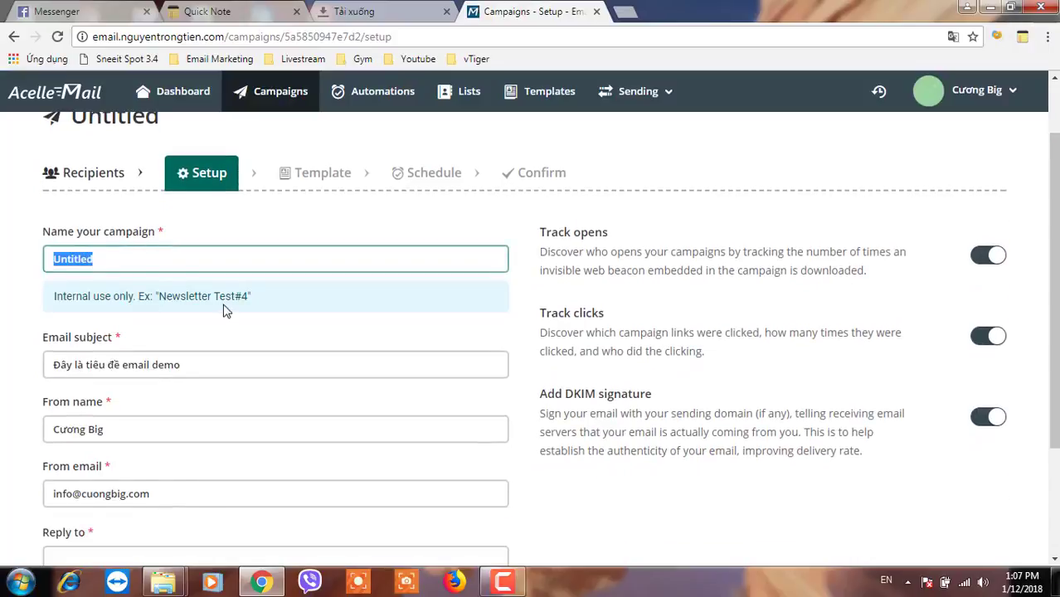
text(ca)
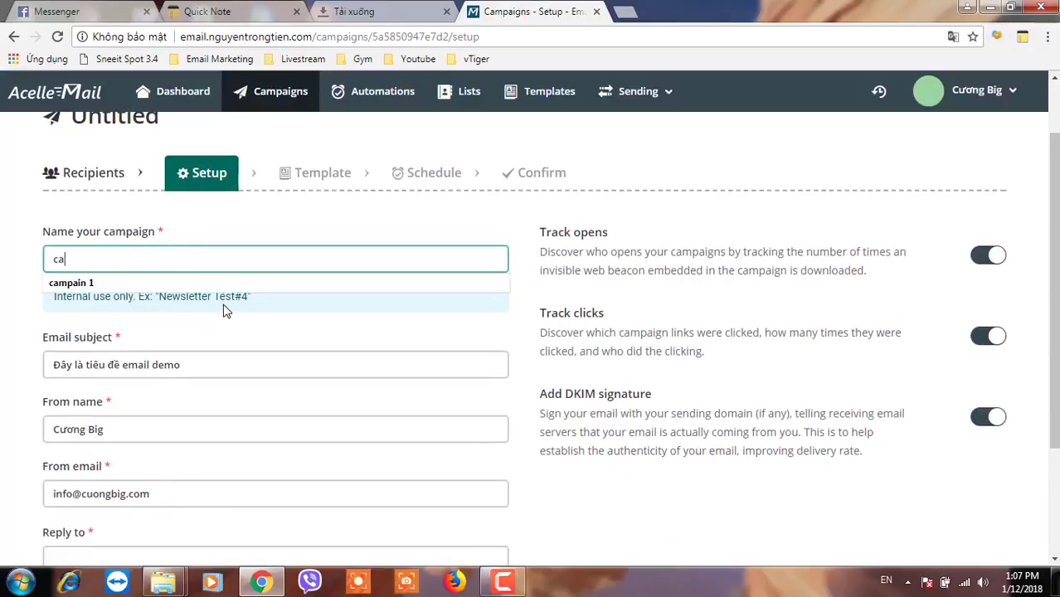
click(200, 285)
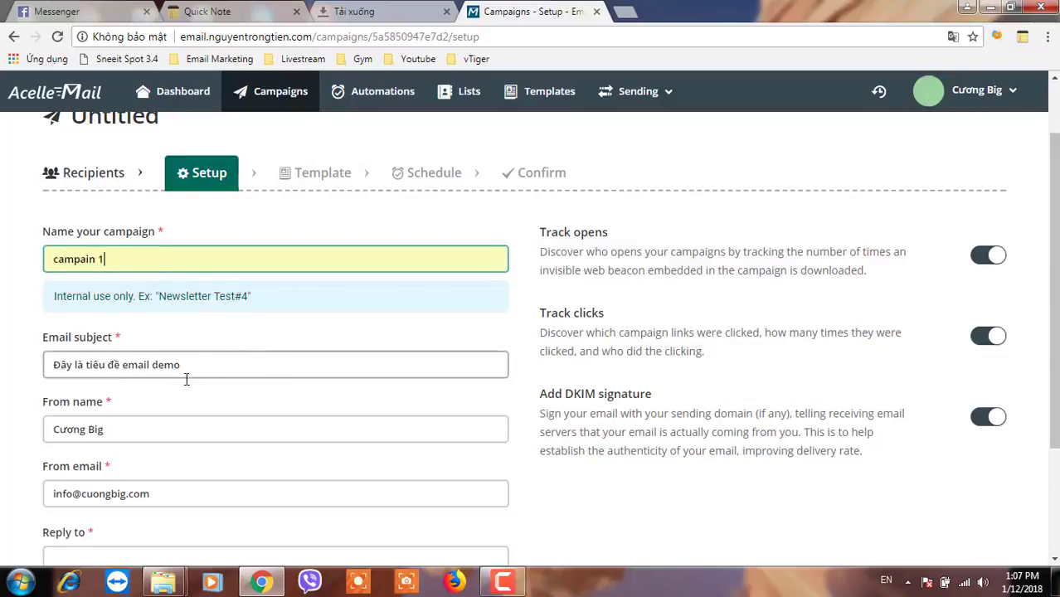
- Copy the From email address into the Reply to field
scroll(174, 409, down, 1)
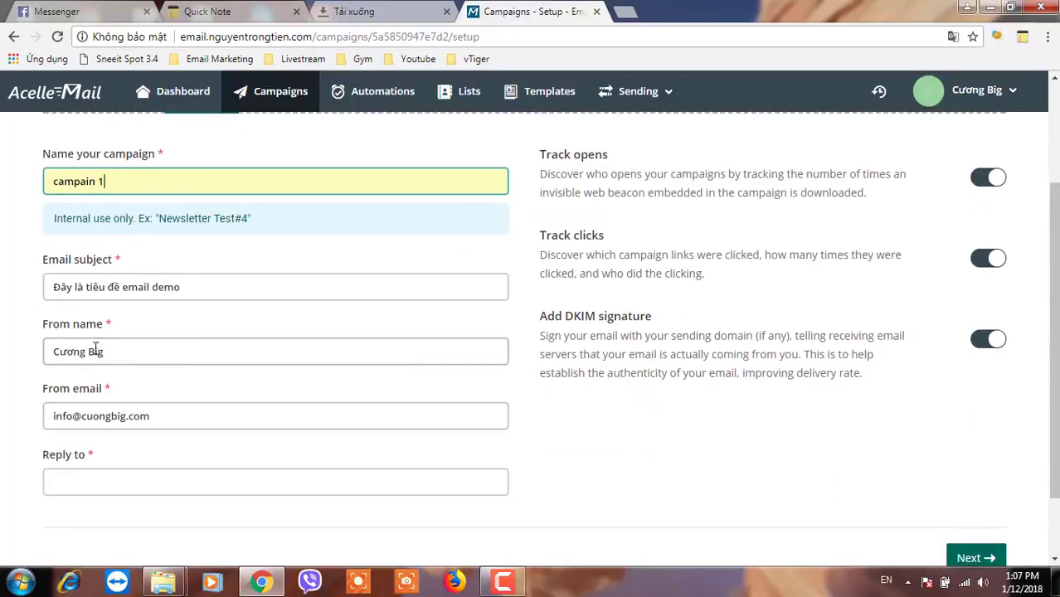
drag(147, 417, 44, 420)
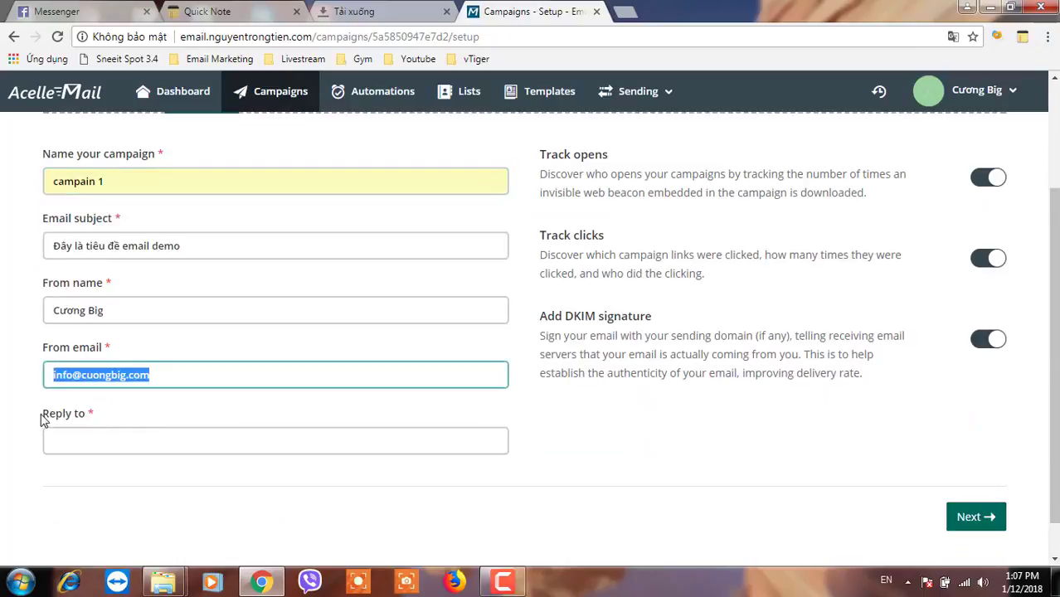
key(ctrl+c)
click(113, 442)
key(ctrl+v)
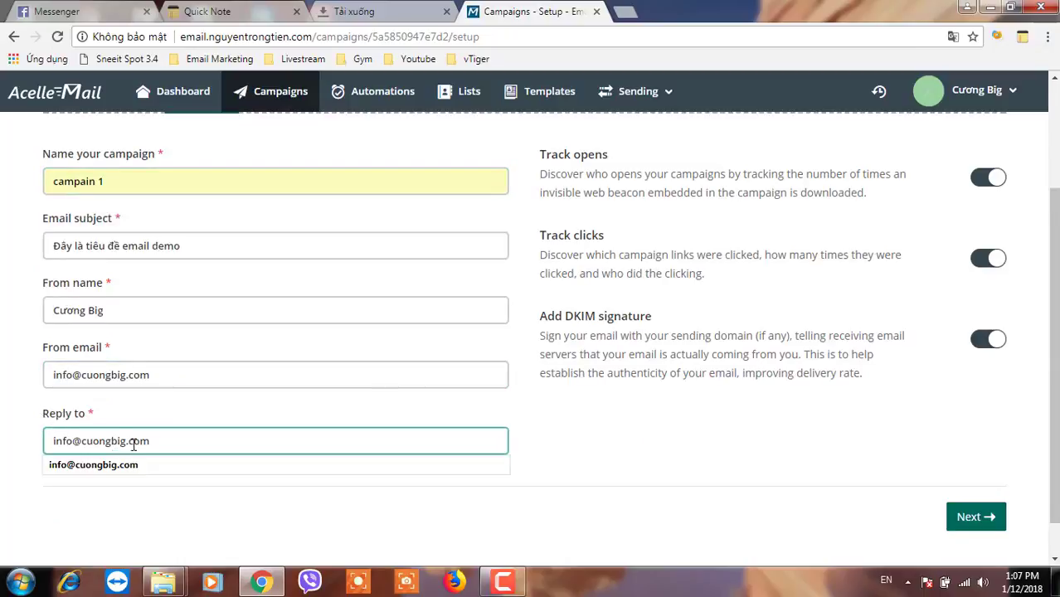
click(133, 444)
- Switch off Add DKIM signature and continue to the template step
scroll(651, 446, up, 1)
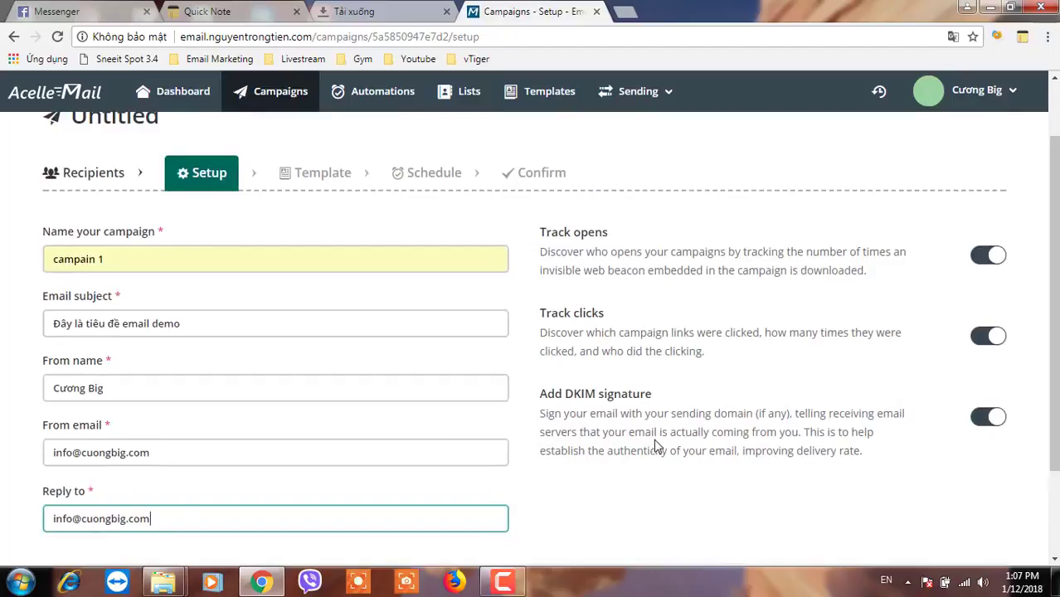
click(981, 419)
scroll(820, 452, down, 1)
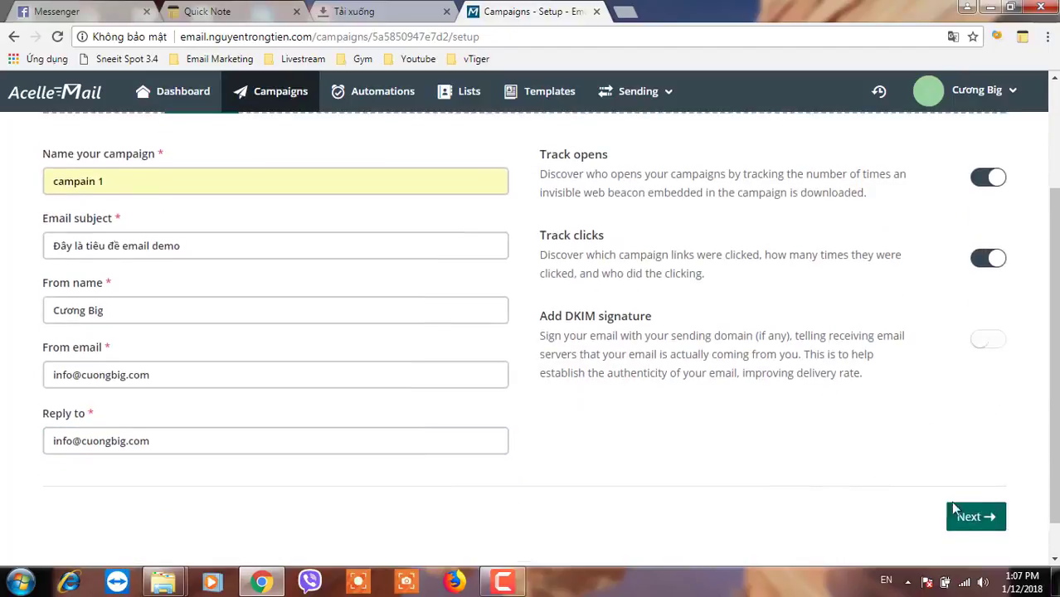
click(969, 516)
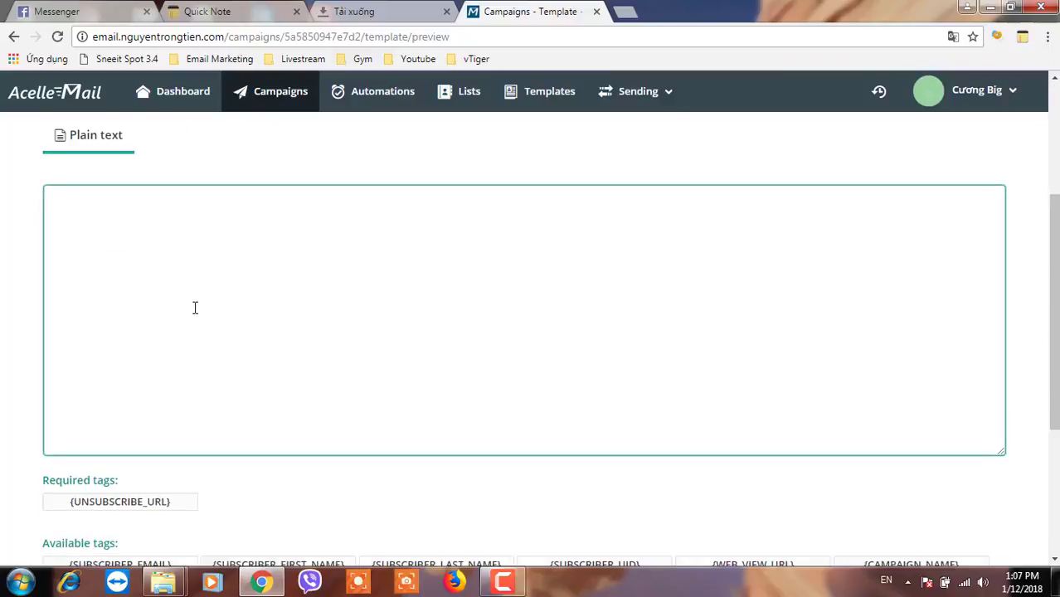
- Write the plain-text greeting 'Chao bạn {SUBSCRIBER_FIRST_NAME}' followed by a new line
text(Cha)
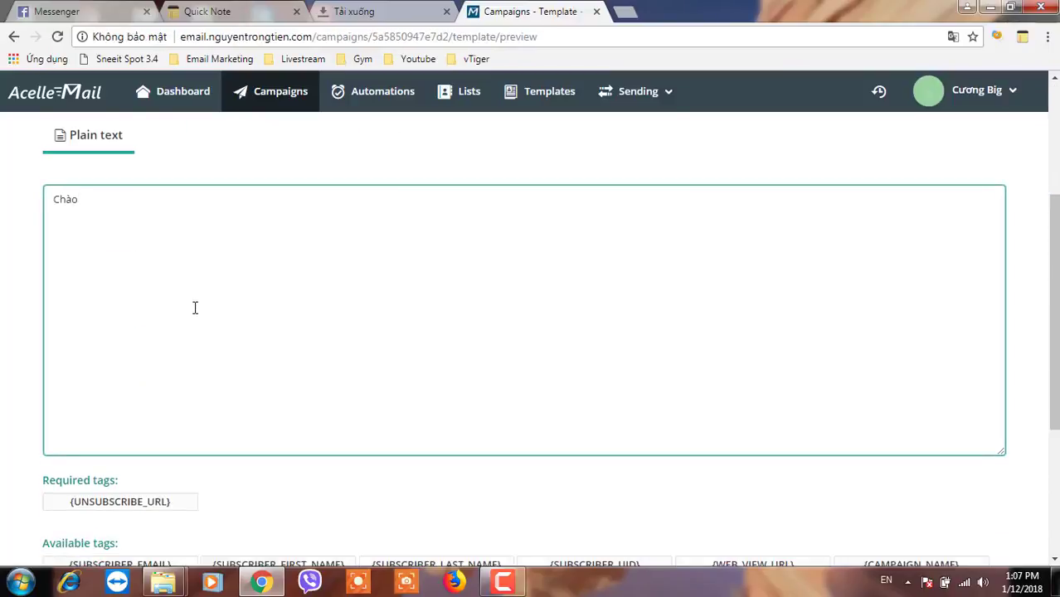
text(o bạn)
scroll(199, 312, down, 1)
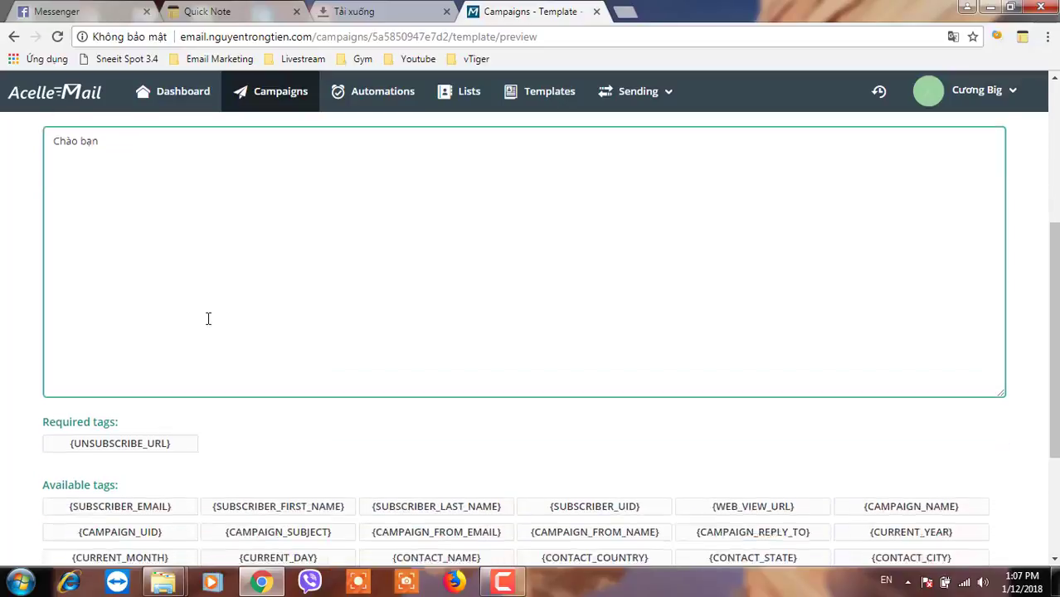
scroll(207, 318, down, 1)
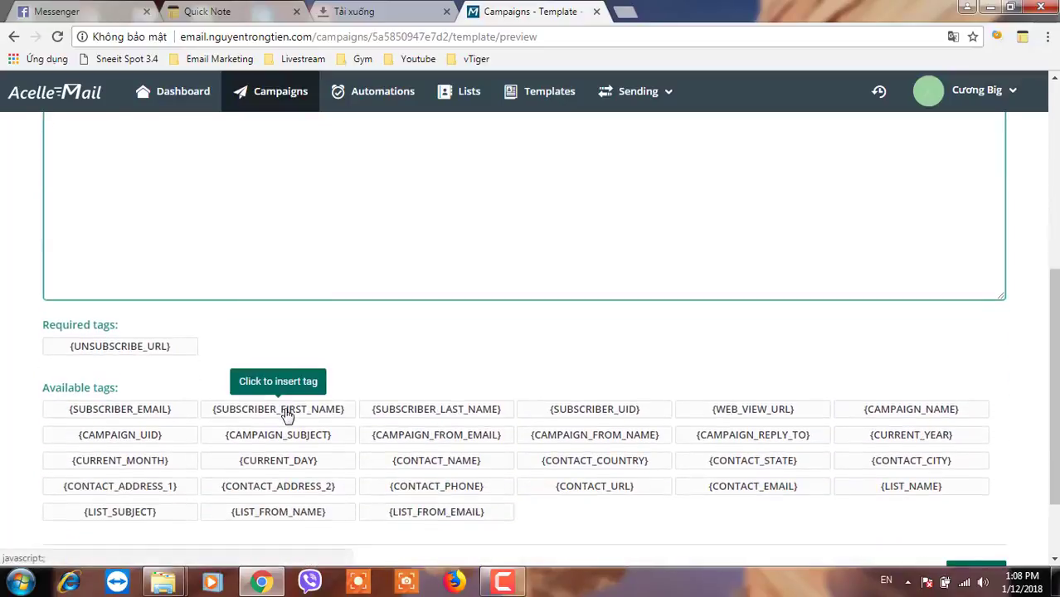
click(286, 411)
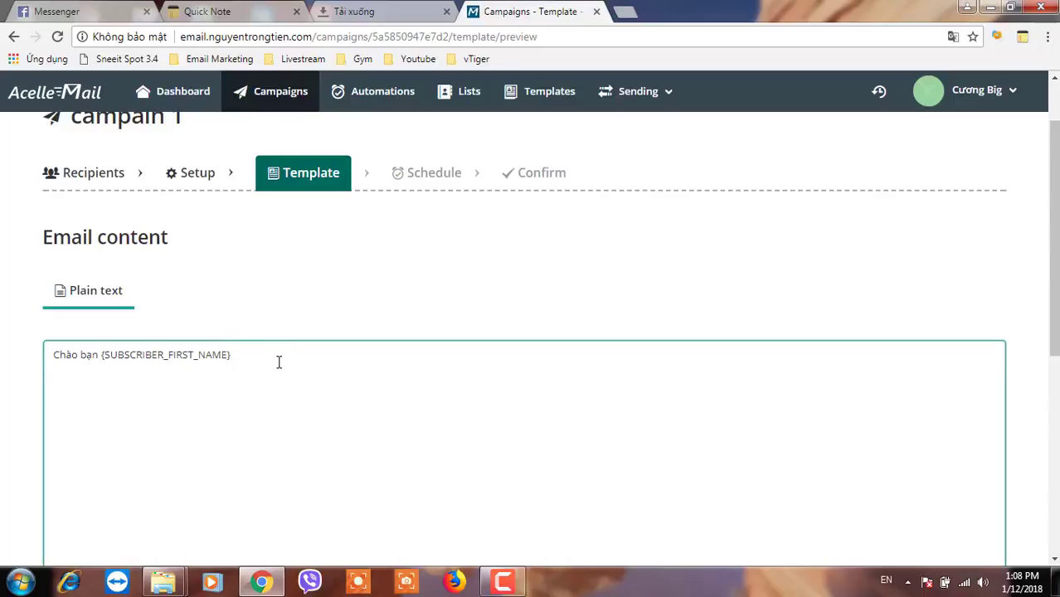
scroll(284, 360, down, 1)
key(Return)
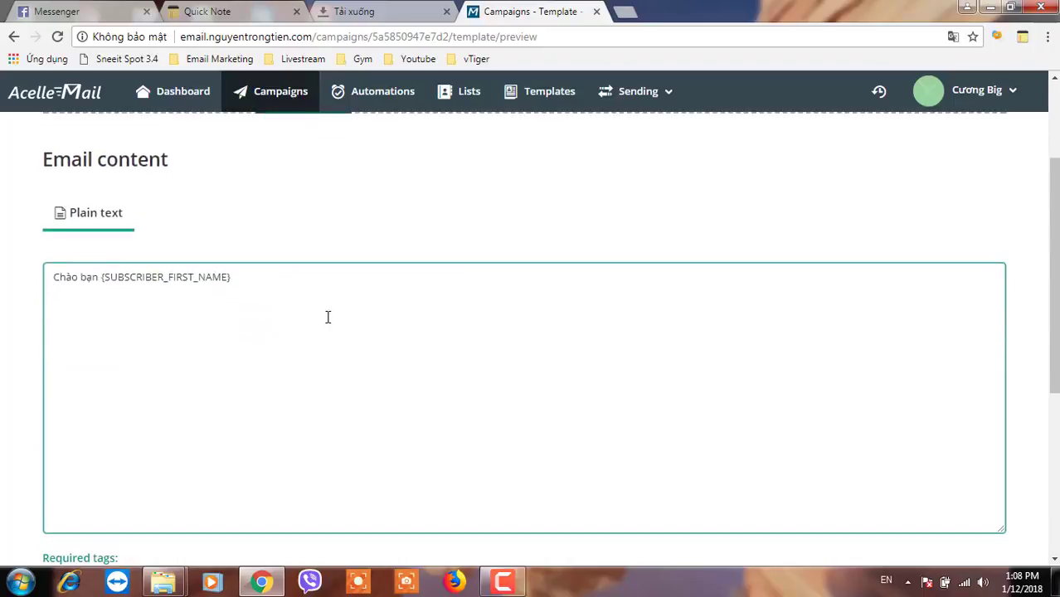
- Open the lead vnexpress.net article about the lawyer in a new tab
click(635, 17)
text(vnexpress.net)
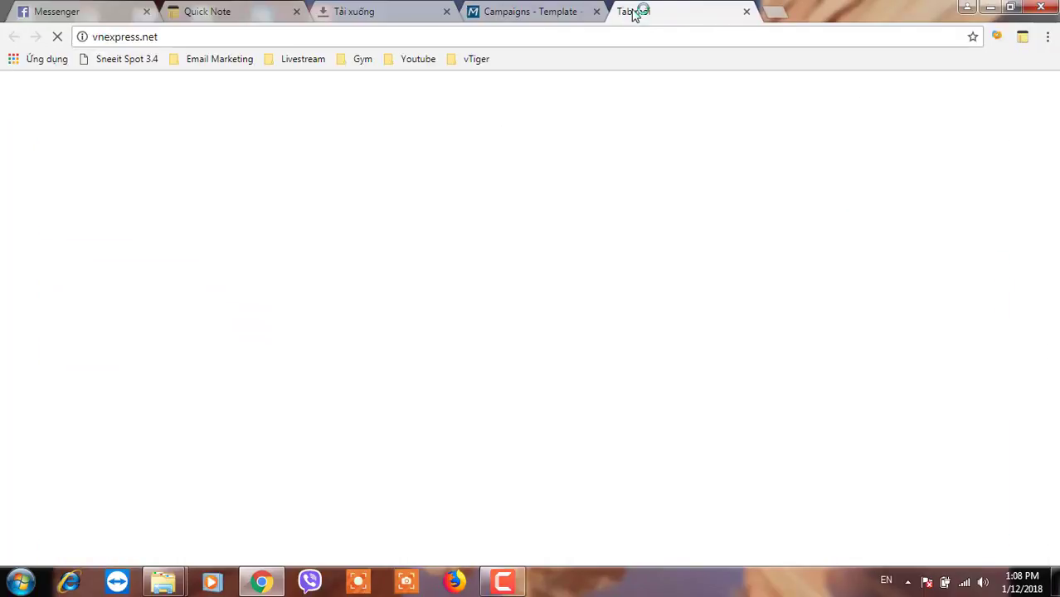
key(Return)
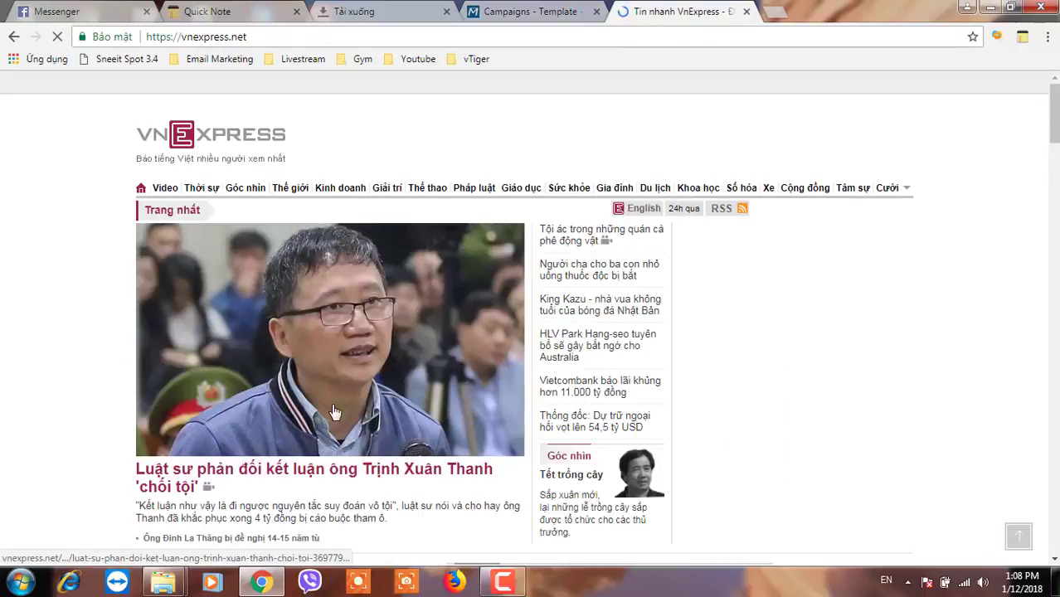
click(281, 472)
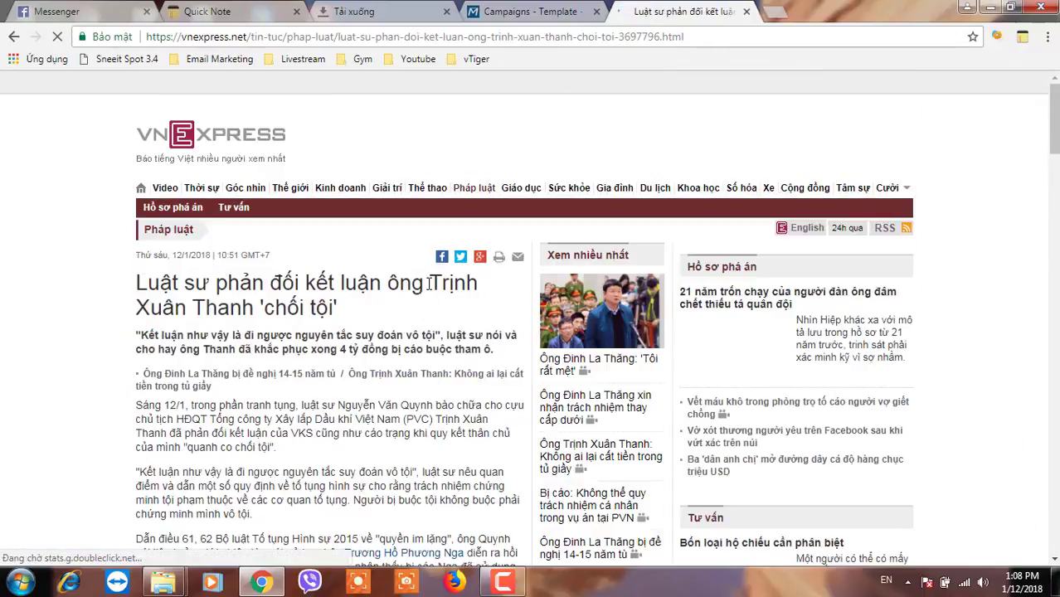
- Paste four of the article's paragraphs into the email's plain-text body
scroll(264, 338, down, 3)
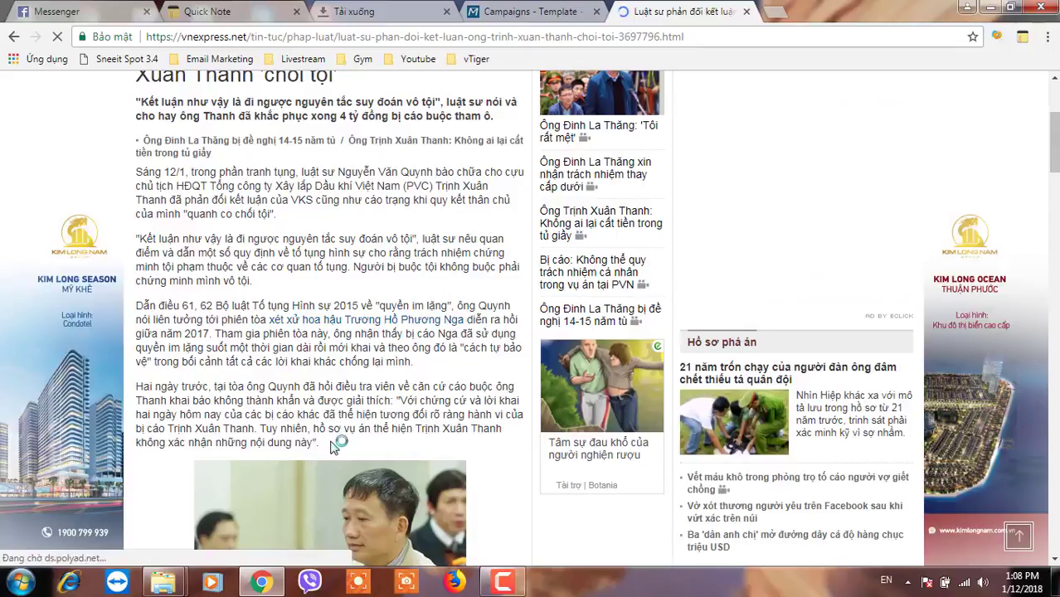
drag(338, 442, 138, 172)
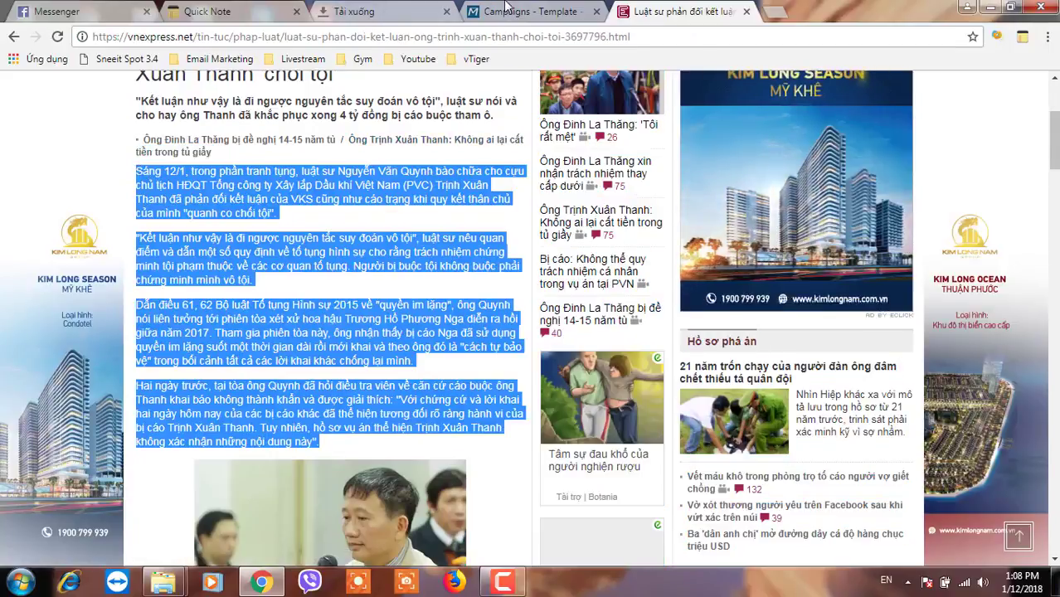
key(ctrl+shift+Tab)
key(ctrl+v)
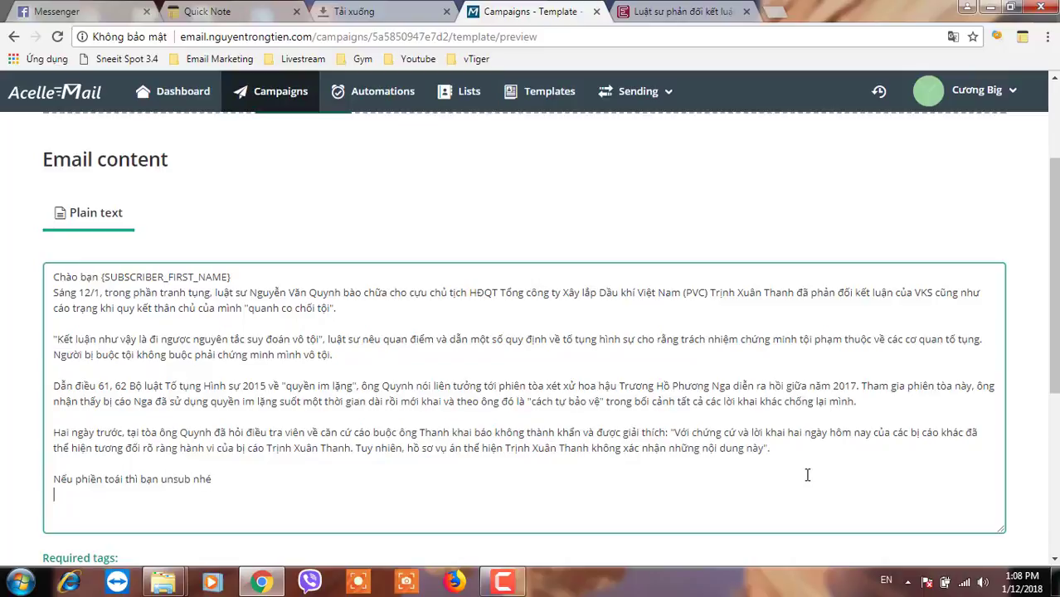
- End the email body with the {SUBSCRIBER_EMAIL} tag and advance to the Schedule step
scroll(764, 442, down, 4)
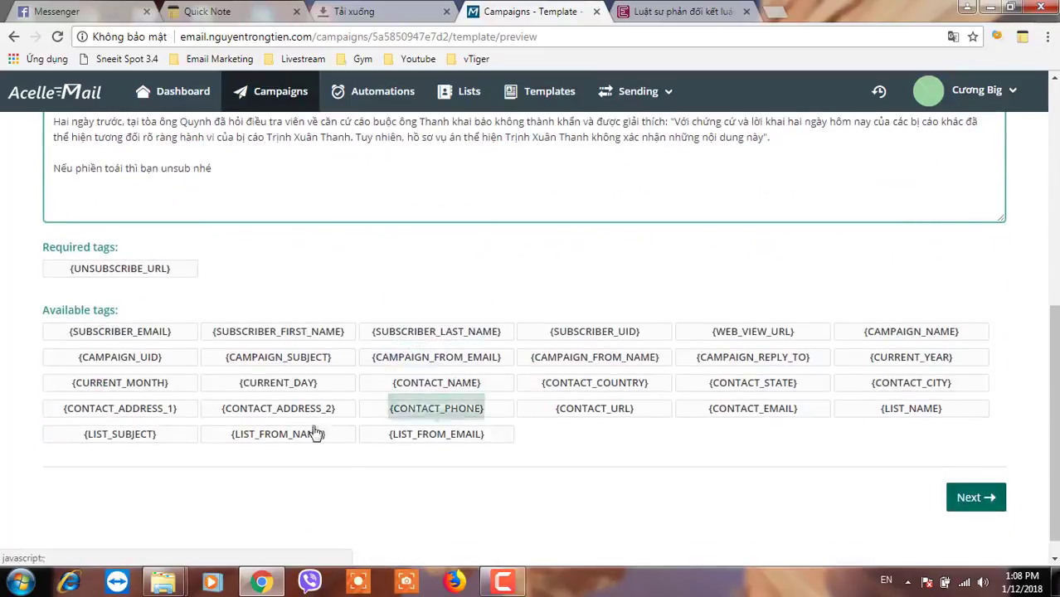
click(129, 333)
scroll(431, 249, up, 3)
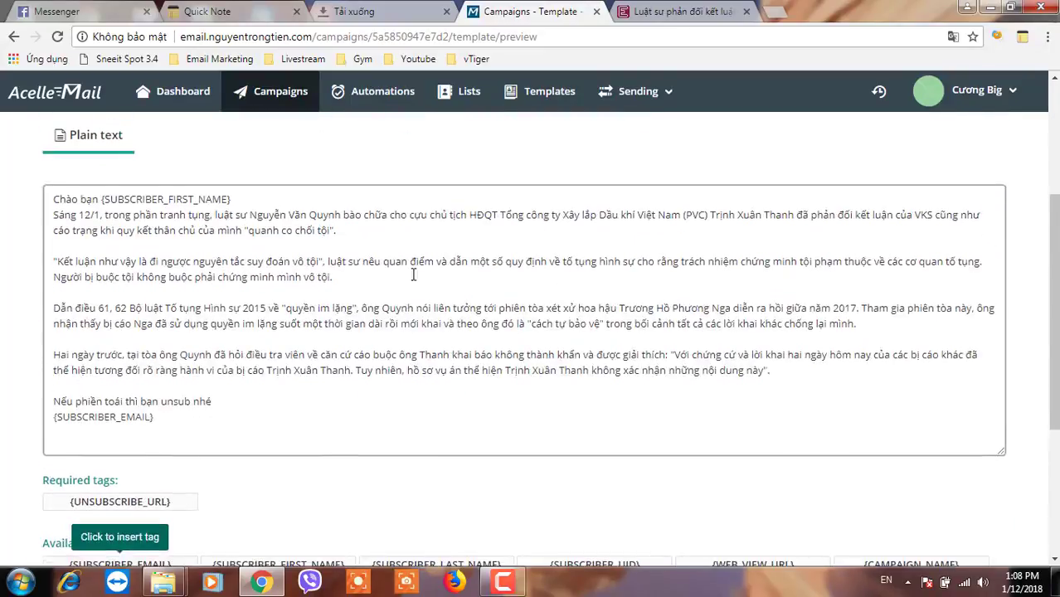
scroll(413, 275, up, 1)
scroll(315, 348, up, 1)
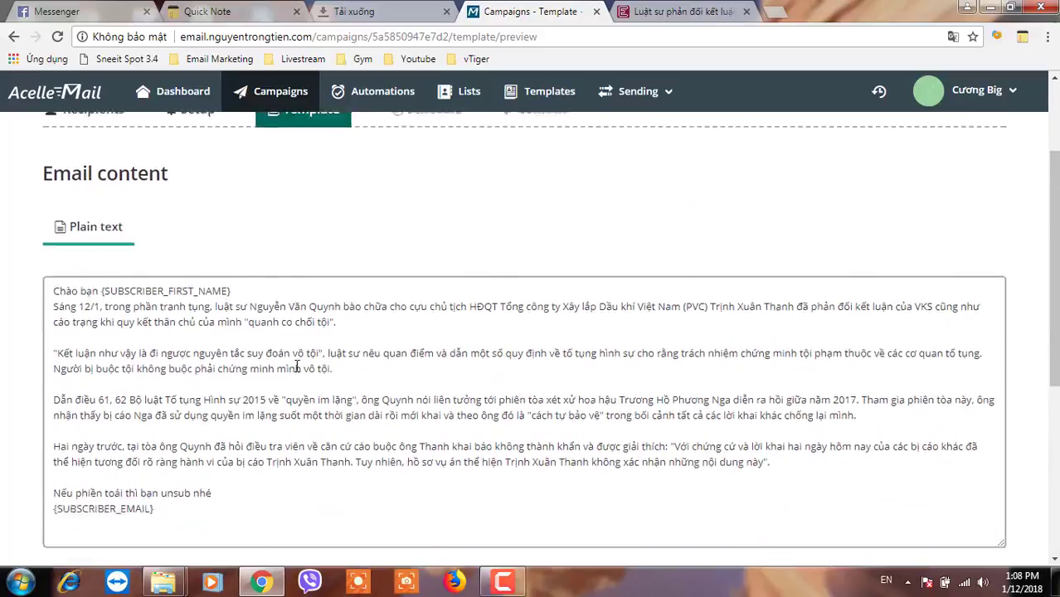
scroll(297, 368, down, 5)
click(975, 476)
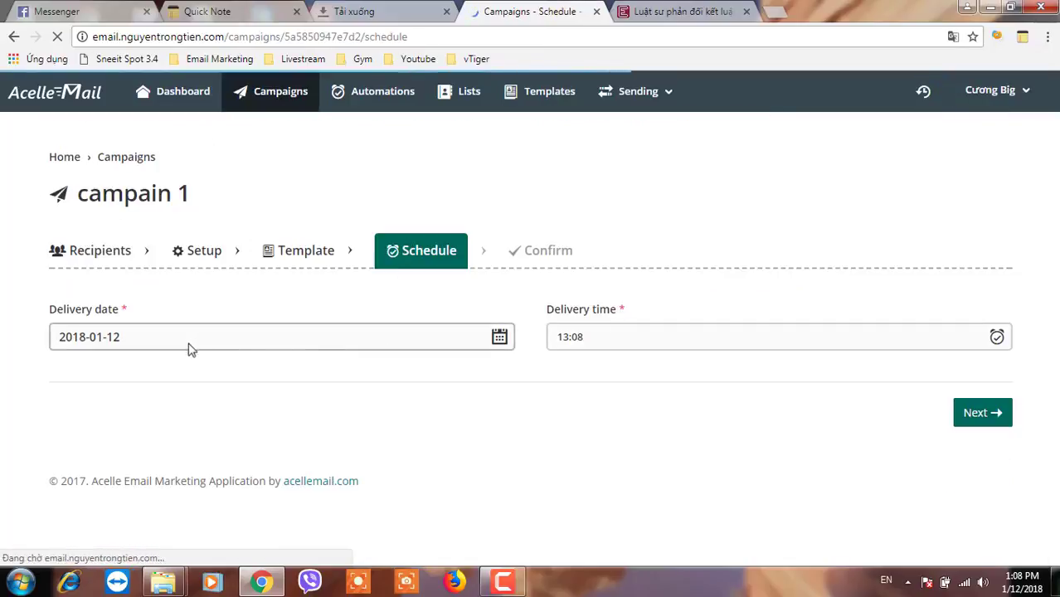
- Keep delivery at 2018-01-12, 13:08 and advance to the Confirm summary
click(540, 340)
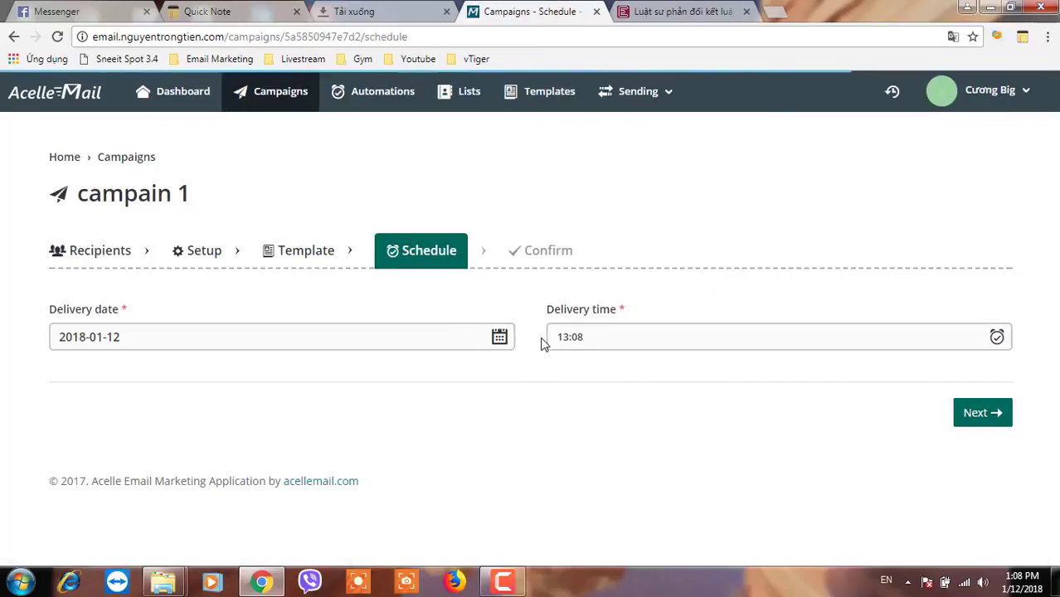
click(93, 328)
click(580, 334)
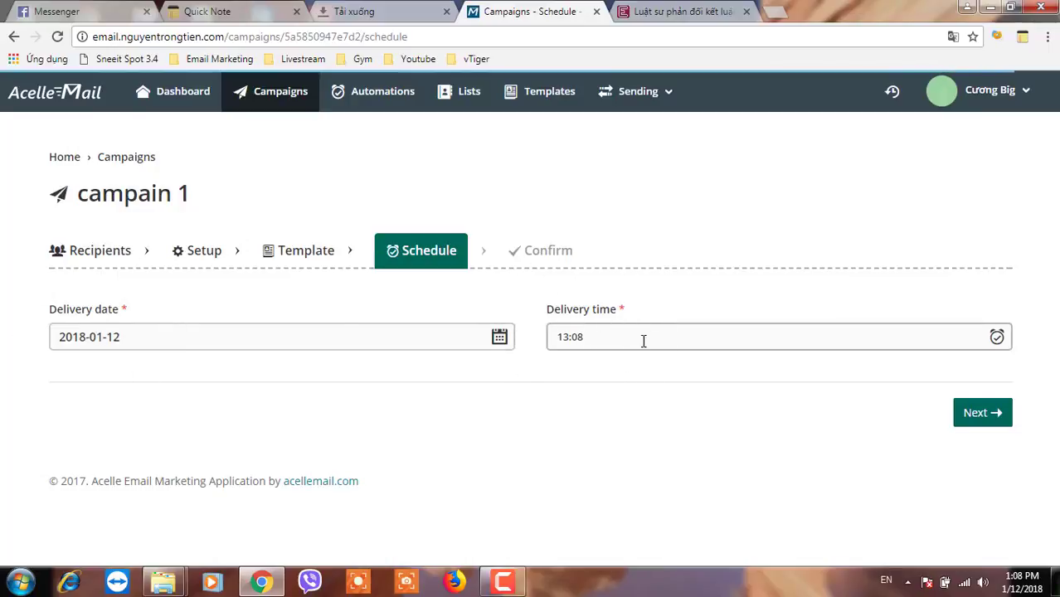
click(982, 419)
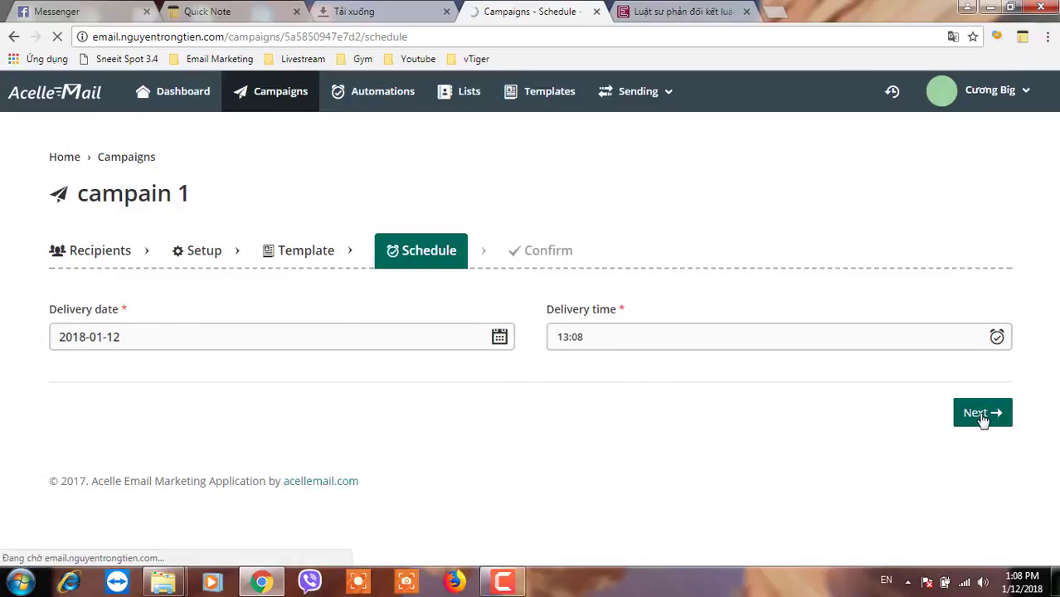
click(470, 274)
- Review the Confirm summary's reply-to address and tracking settings
scroll(373, 286, down, 1)
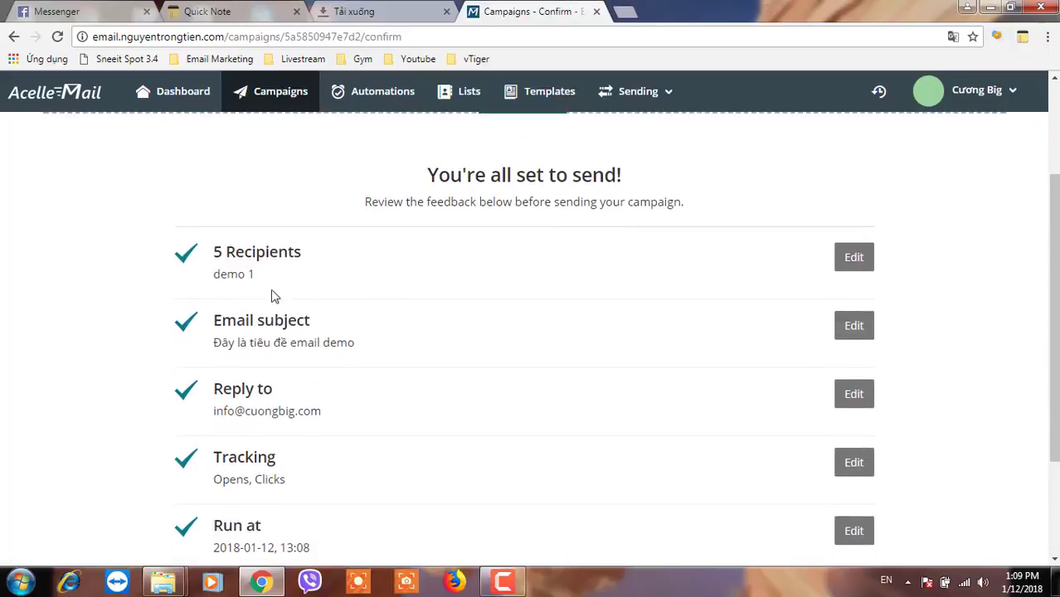
click(263, 285)
click(280, 349)
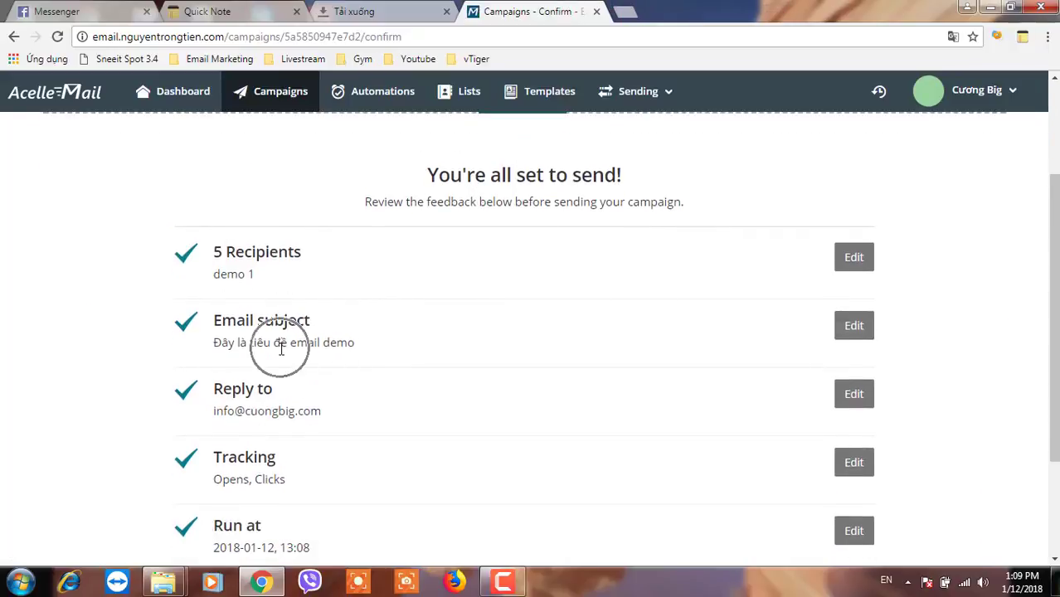
scroll(248, 323, down, 1)
drag(219, 333, 302, 333)
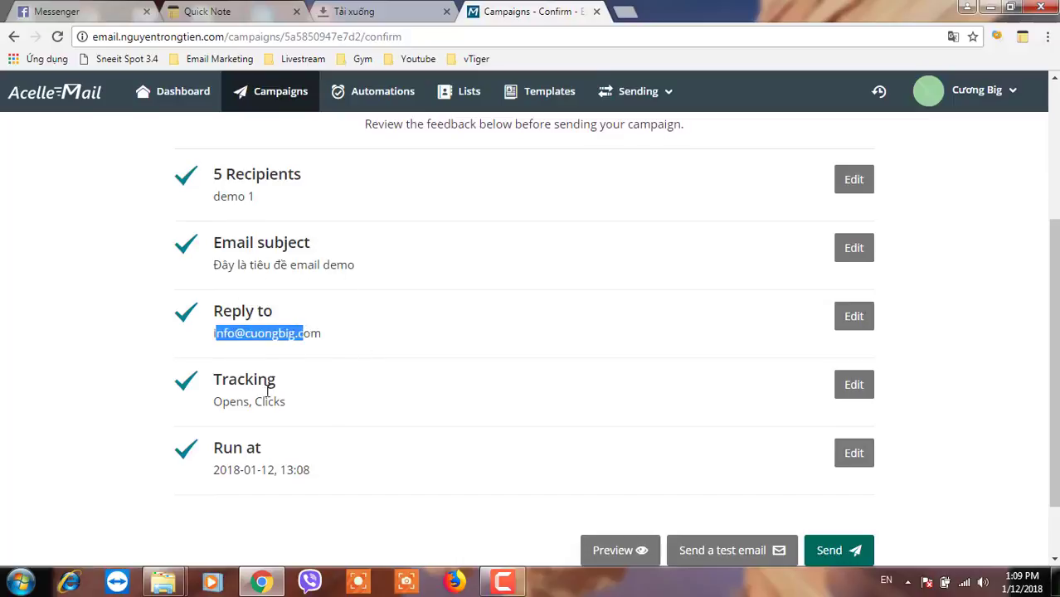
drag(232, 401, 285, 403)
drag(248, 470, 316, 472)
- Open the Send a test email dialog and a new browser tab
scroll(358, 482, down, 1)
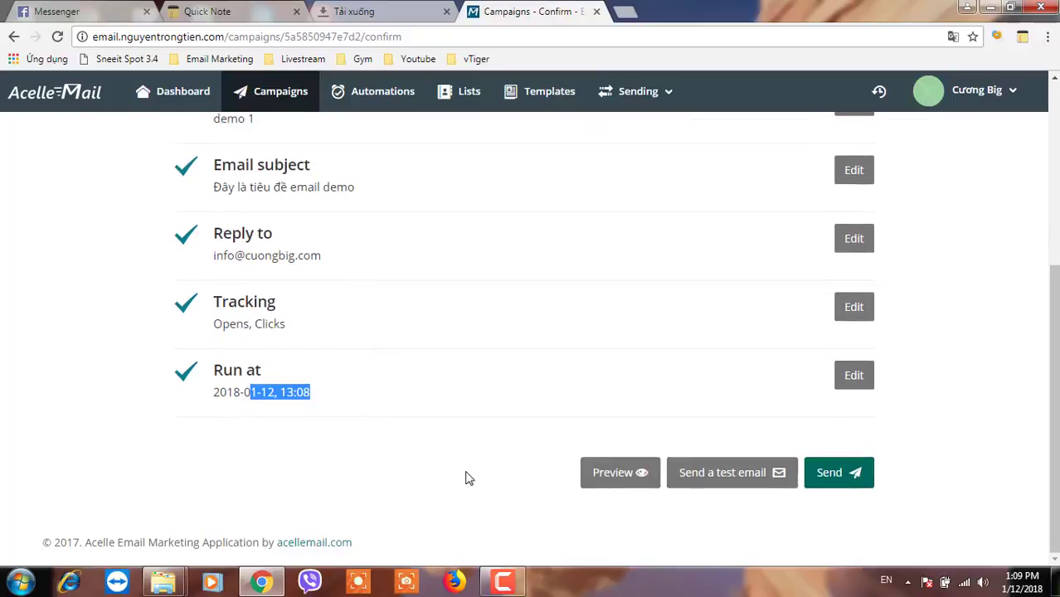
click(723, 484)
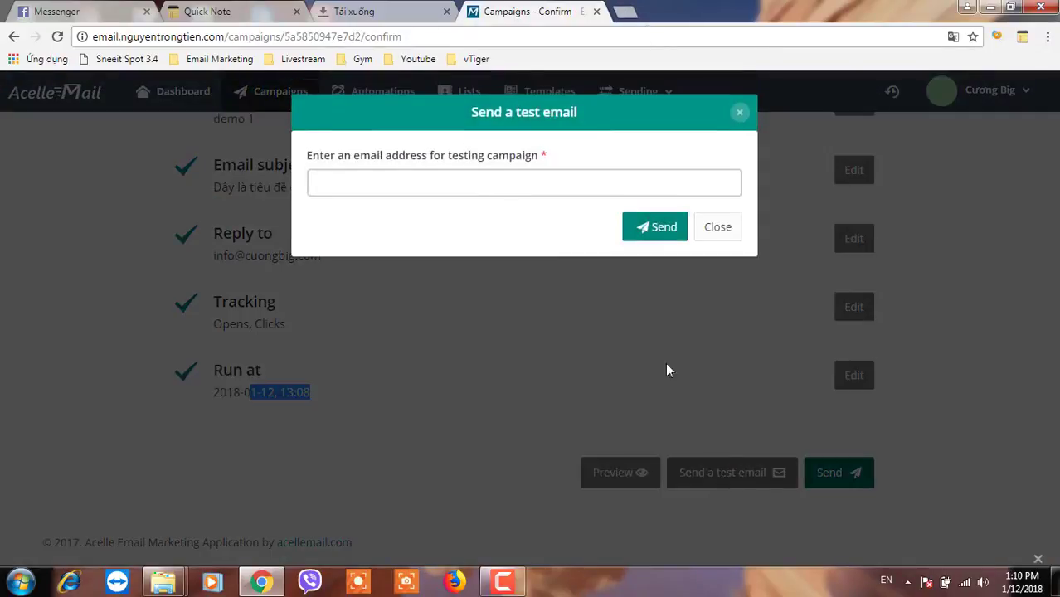
click(633, 15)
- Copy mail-tester.com's generated test address and return to the test email field
text(mail-tester.com)
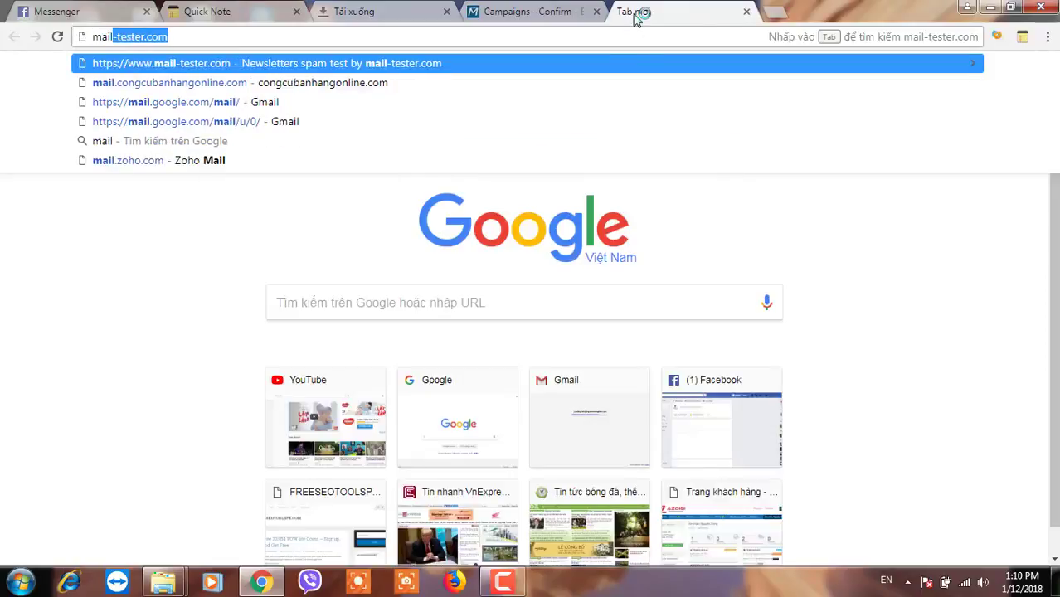
key(Return)
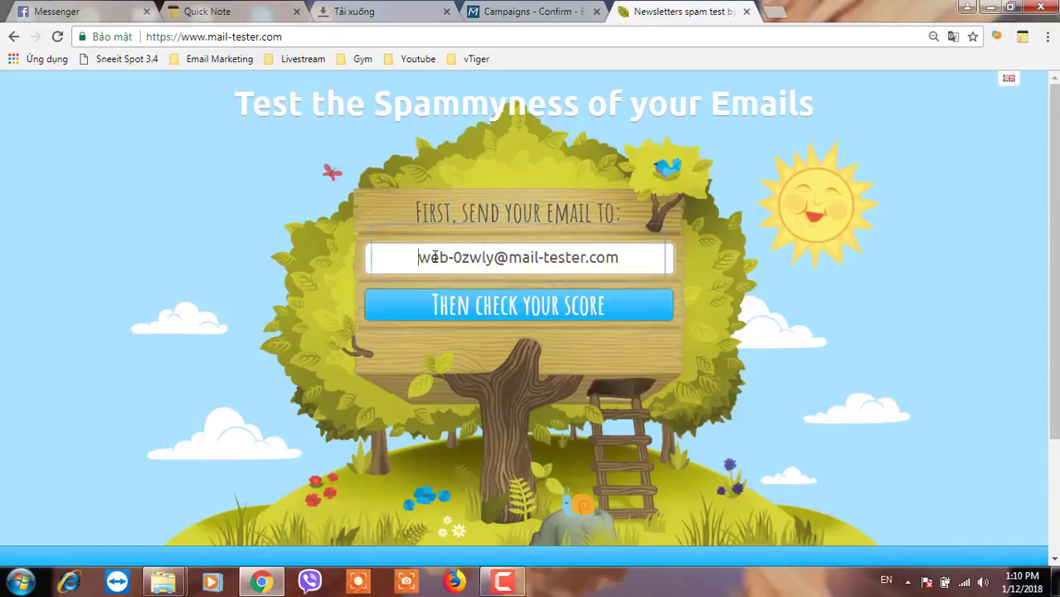
drag(418, 257, 676, 260)
key(ctrl+c)
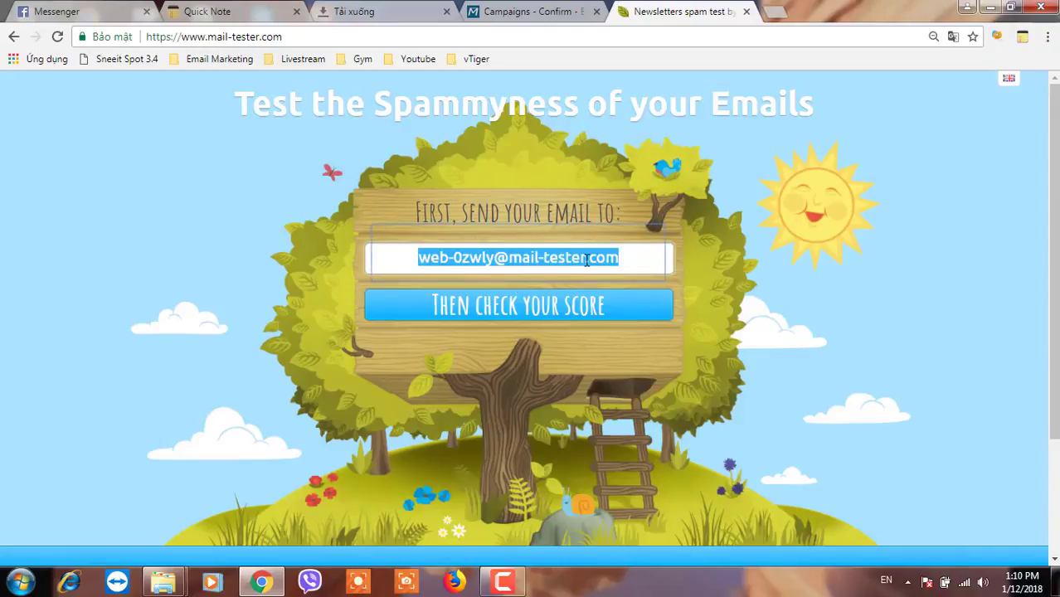
click(535, 17)
click(475, 179)
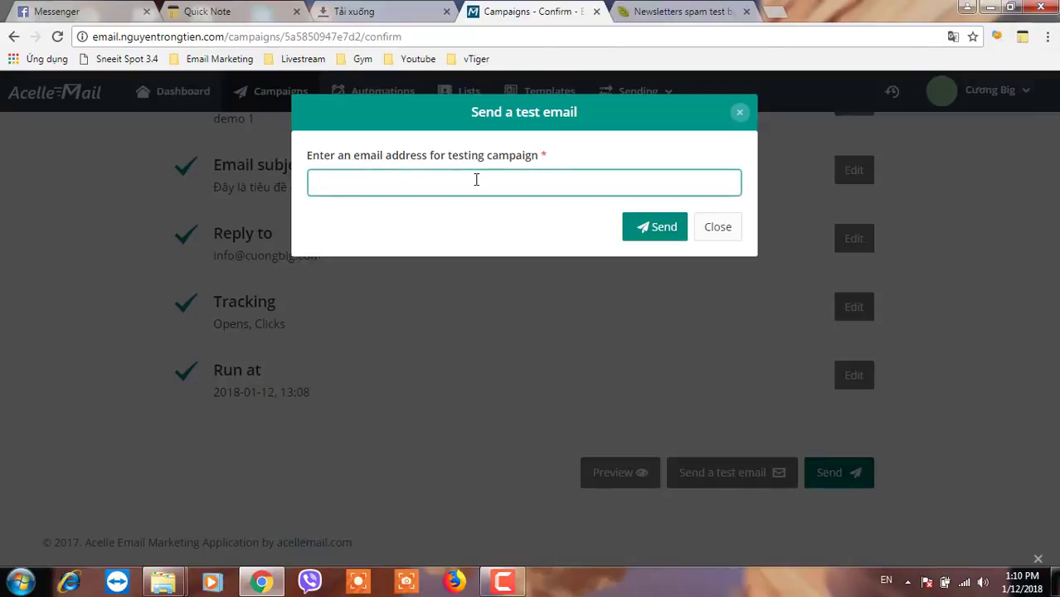
- Send a test email of the campaign to the mail-tester address
key(ctrl+v)
click(645, 232)
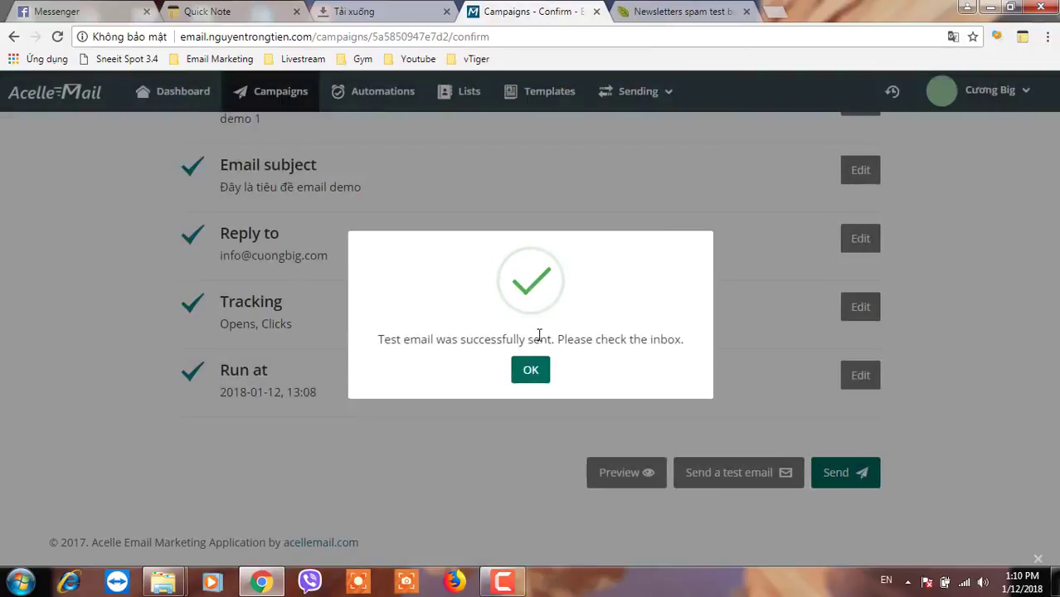
drag(437, 340, 525, 340)
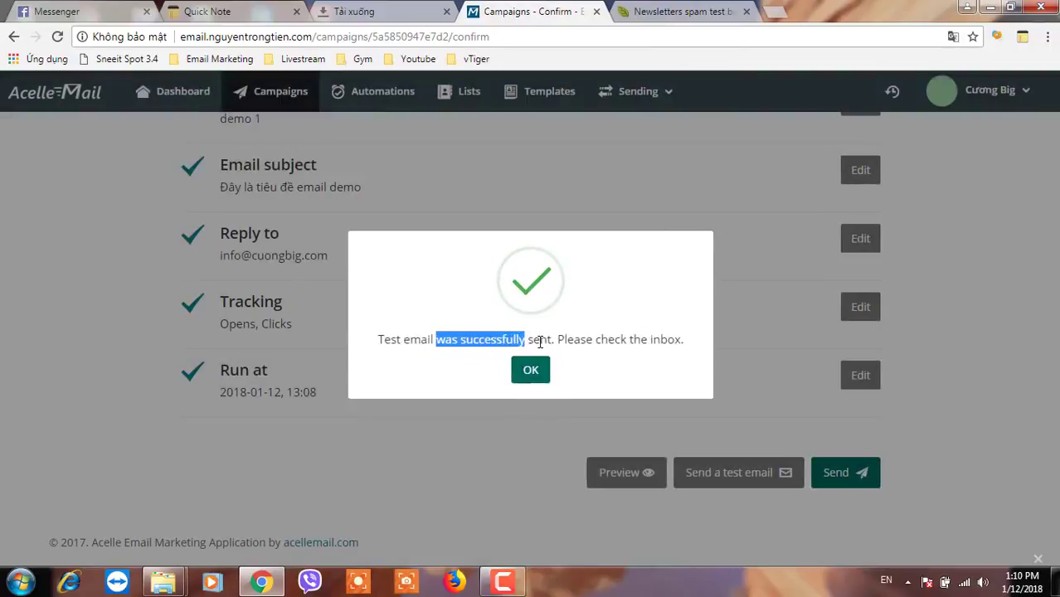
- Dismiss the success message and launch campain 1 to its recipients
click(535, 377)
click(833, 478)
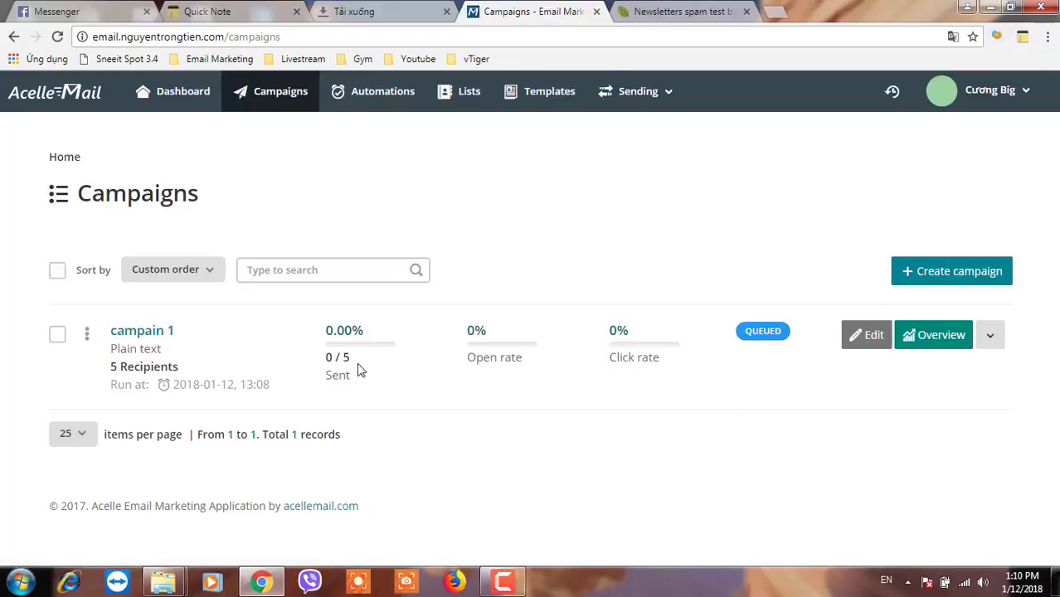
click(688, 8)
- View the test email's 10/10 spam score and its blacklist details on mail-tester.com
click(513, 307)
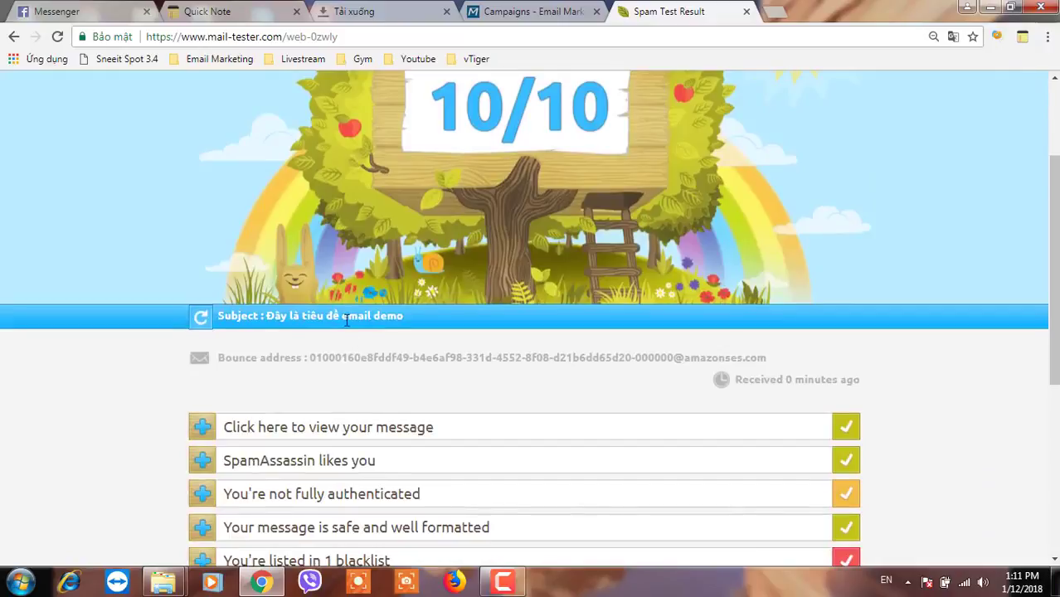
scroll(343, 321, down, 2)
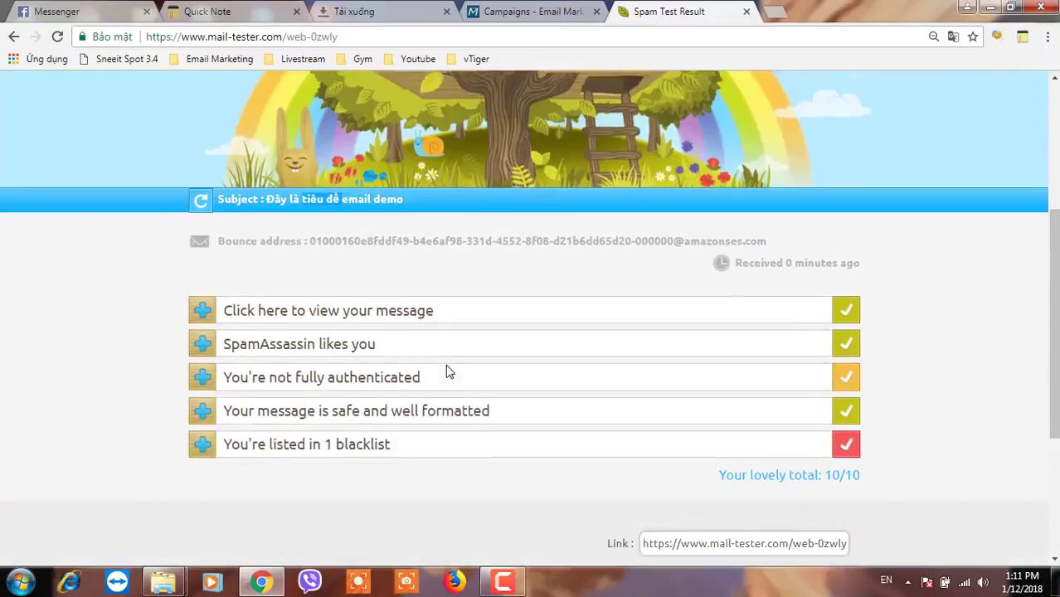
click(344, 406)
scroll(343, 412, down, 3)
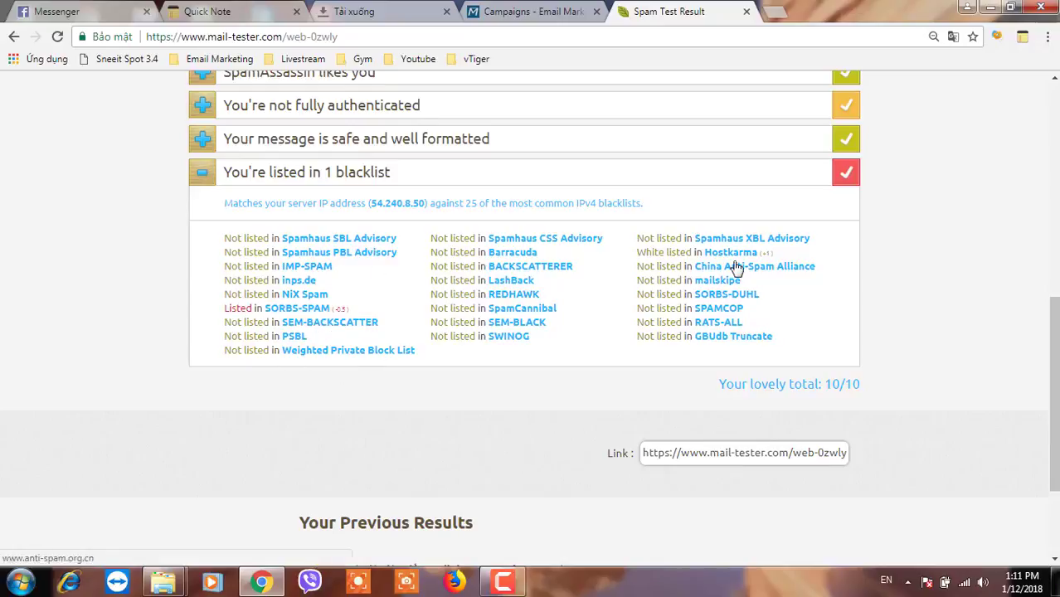
click(533, 12)
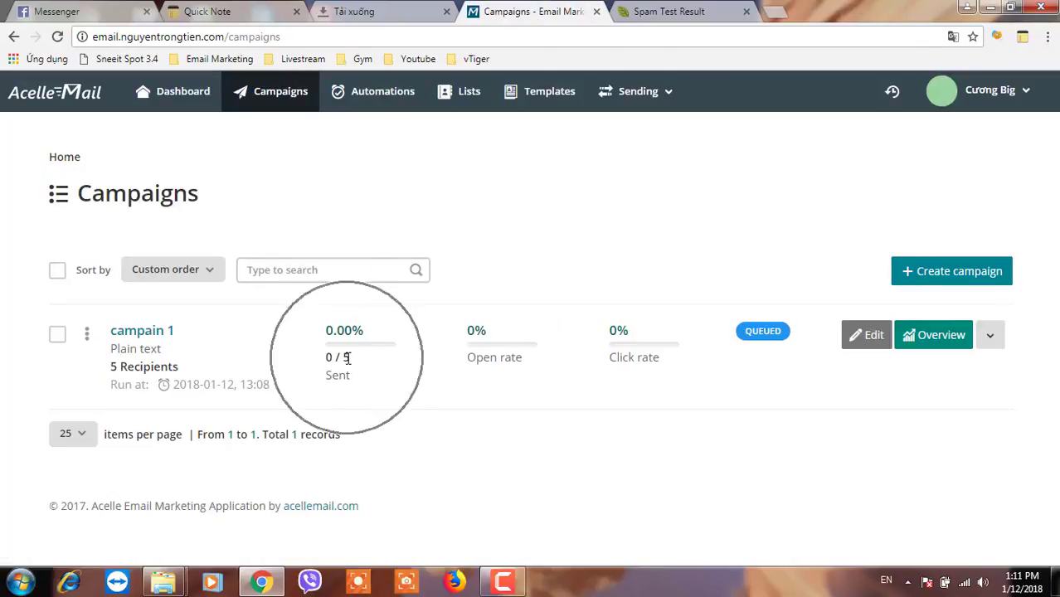
- Open campain 1's overview and scroll through its Statistics and Open rate sections
click(940, 338)
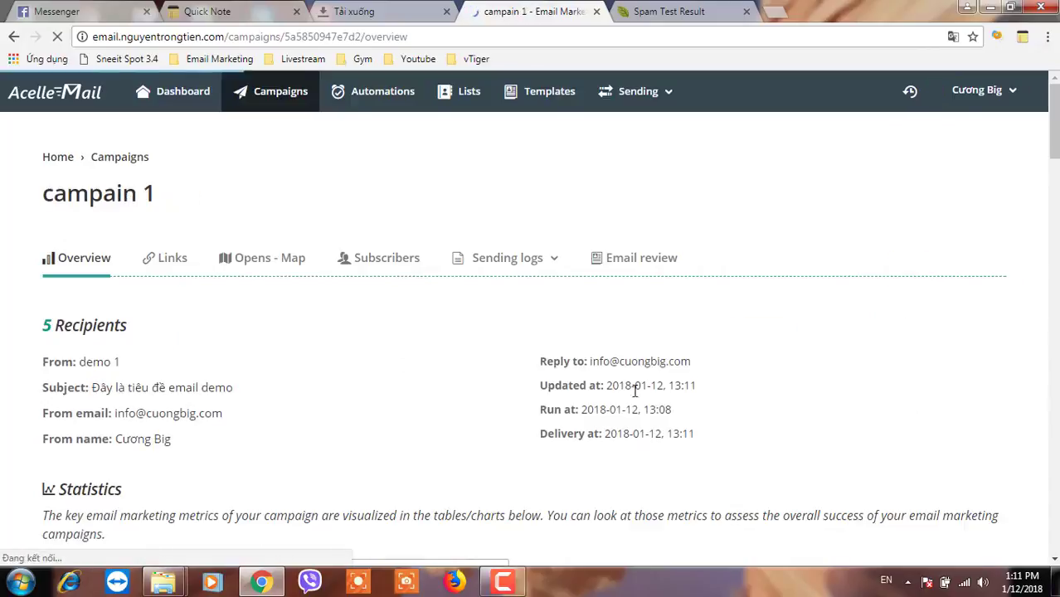
scroll(465, 402, down, 1)
scroll(465, 403, down, 2)
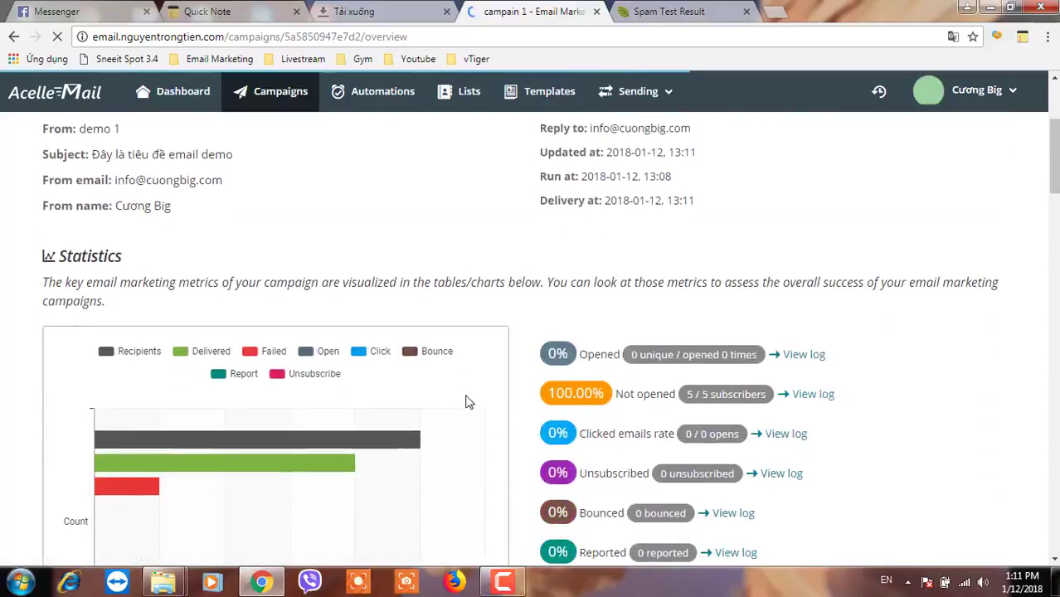
scroll(465, 400, down, 1)
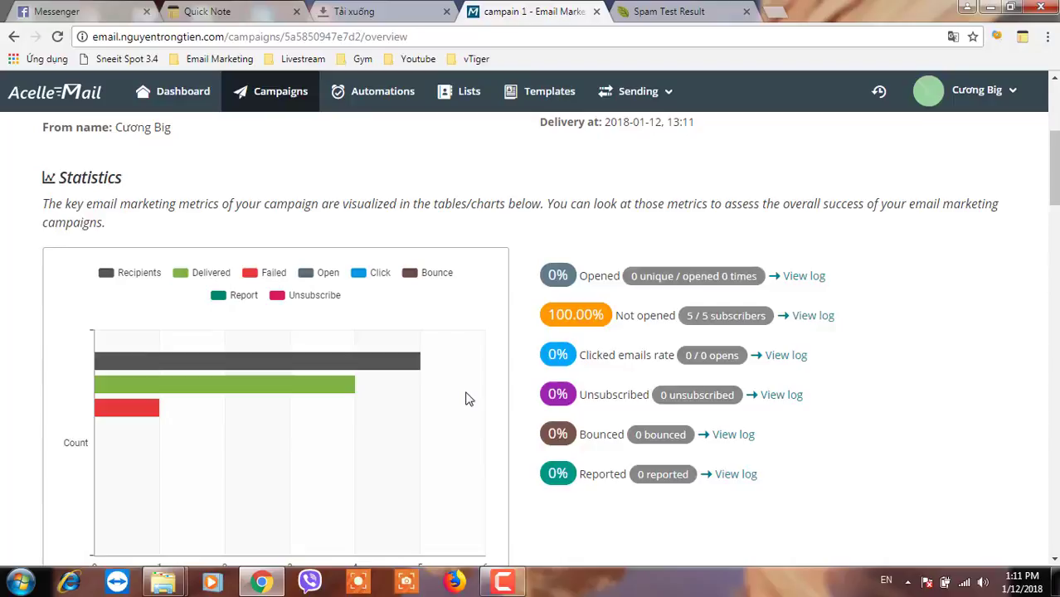
scroll(465, 398, up, 4)
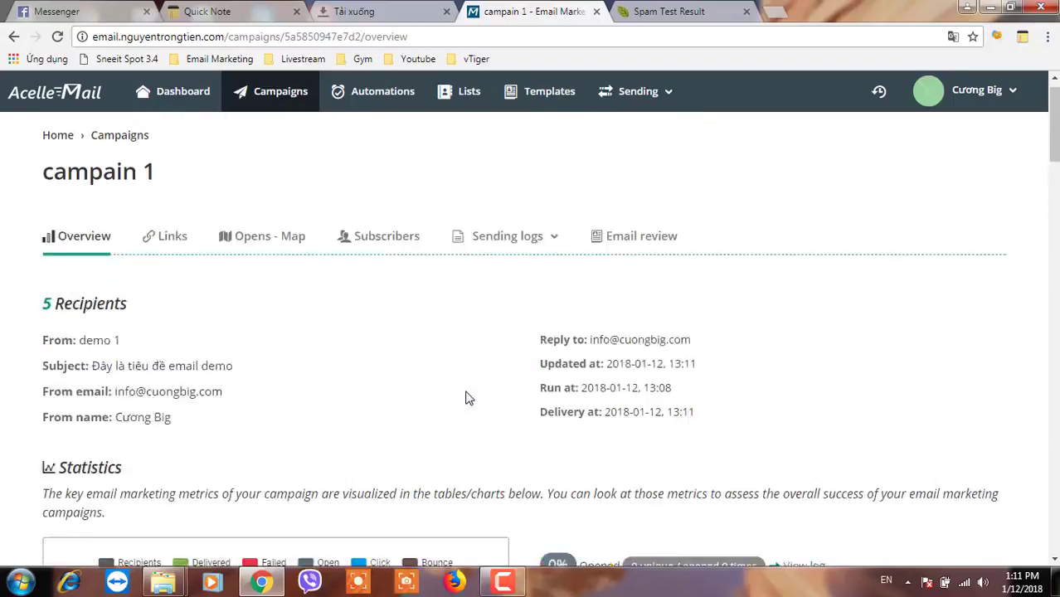
- Check the Successful deliveries figure, then return to the Campaigns list showing 4 of 5 sent
scroll(465, 399, down, 9)
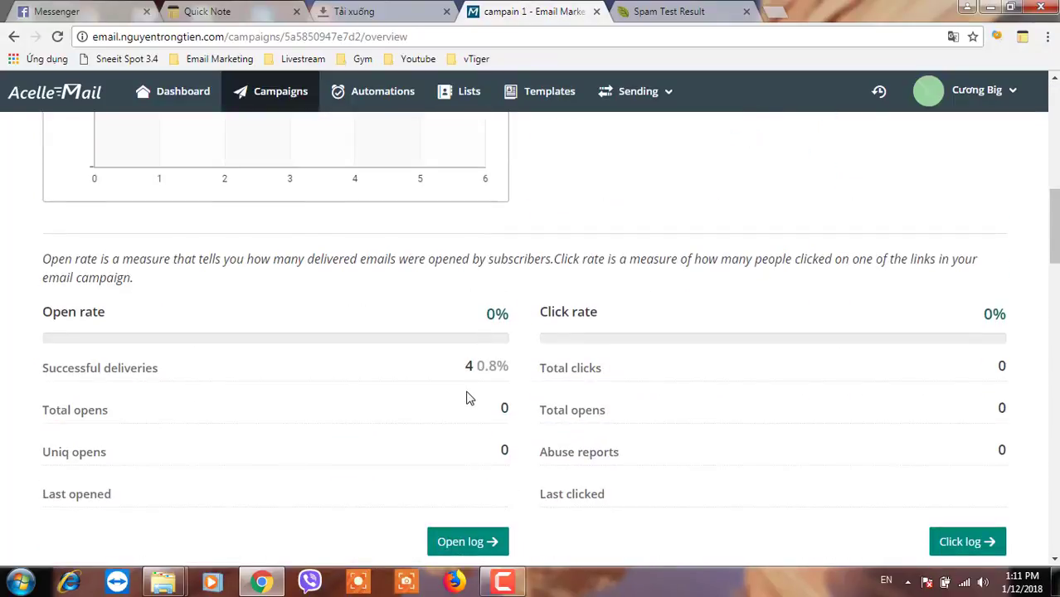
scroll(470, 399, down, 1)
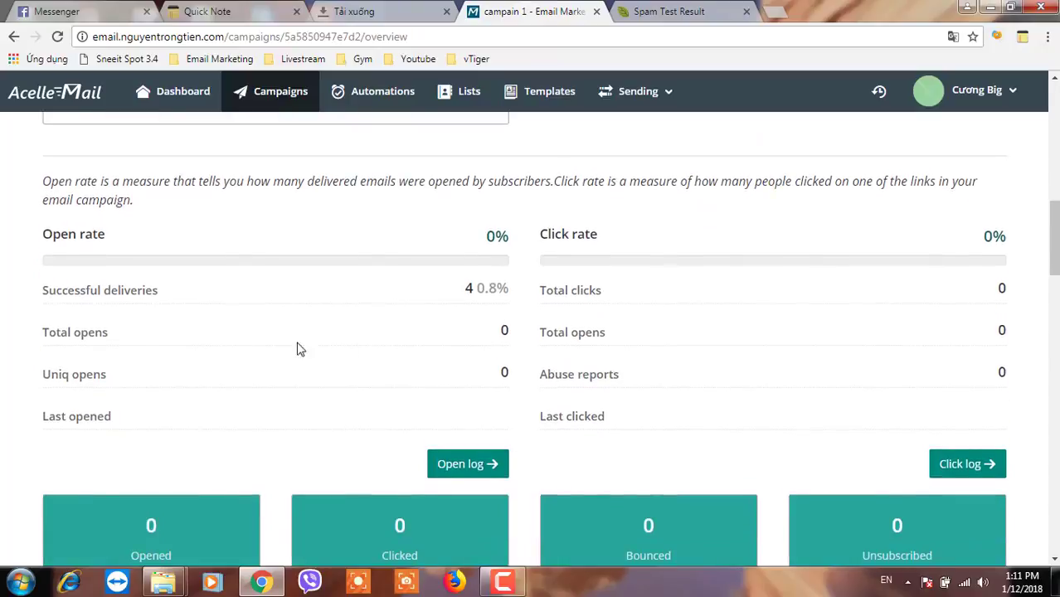
drag(86, 290, 146, 290)
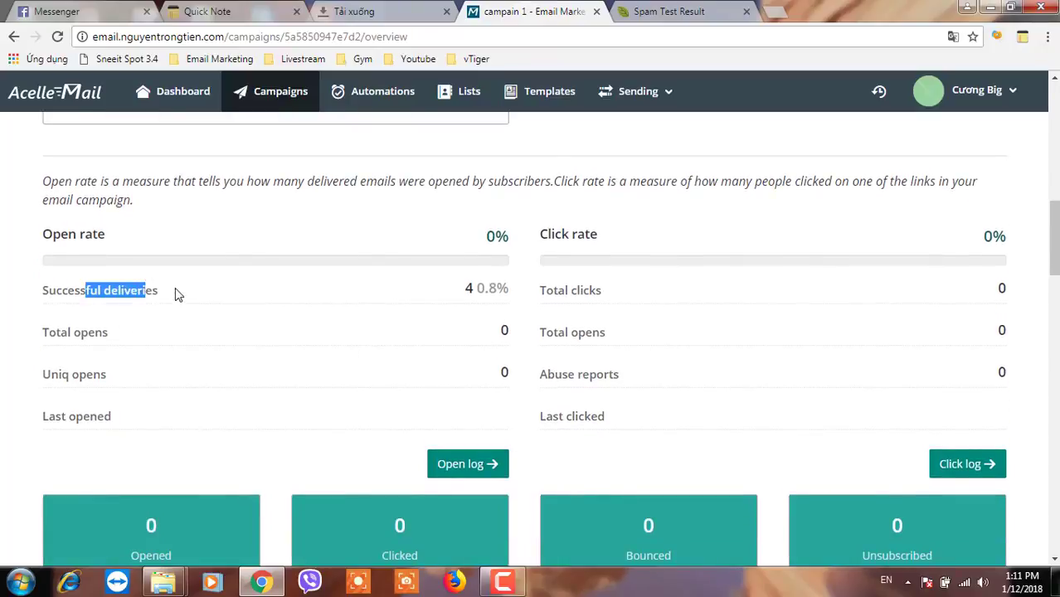
click(127, 289)
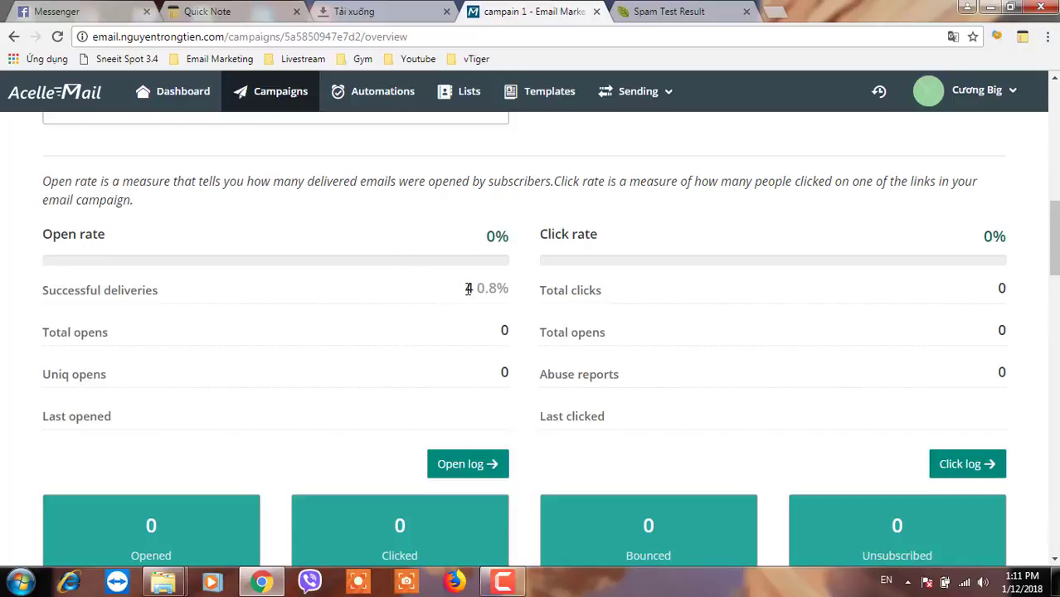
scroll(383, 220, up, 4)
click(279, 98)
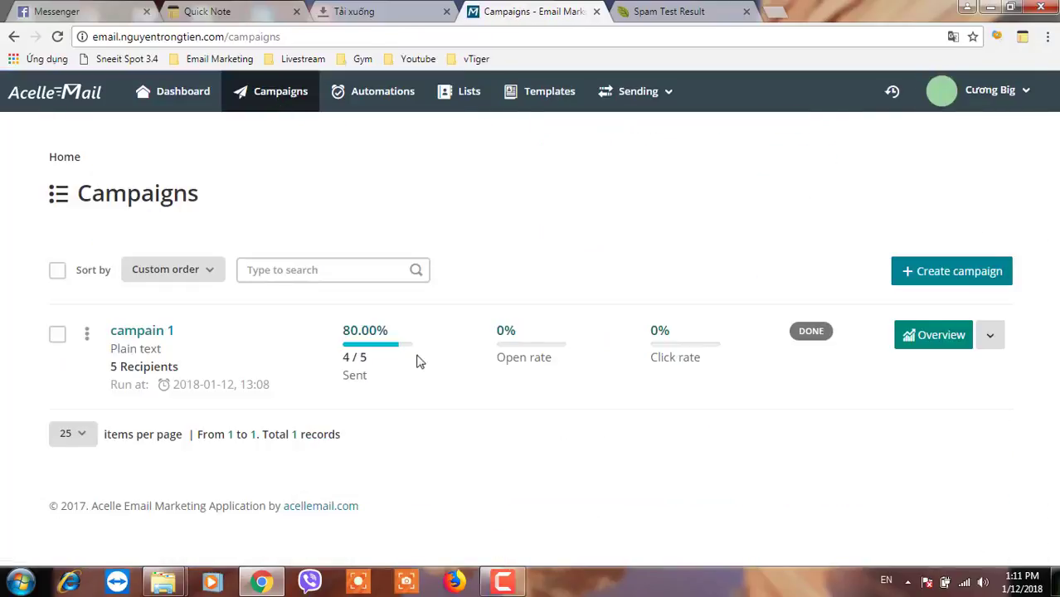
- Reopen campain 1's overview from the campaign list
click(353, 370)
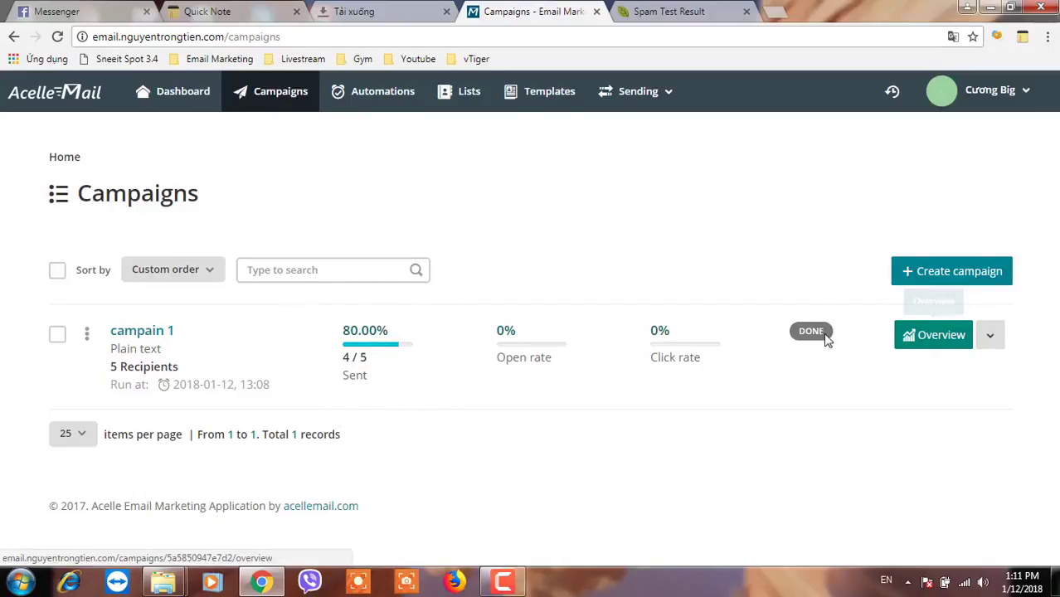
click(798, 346)
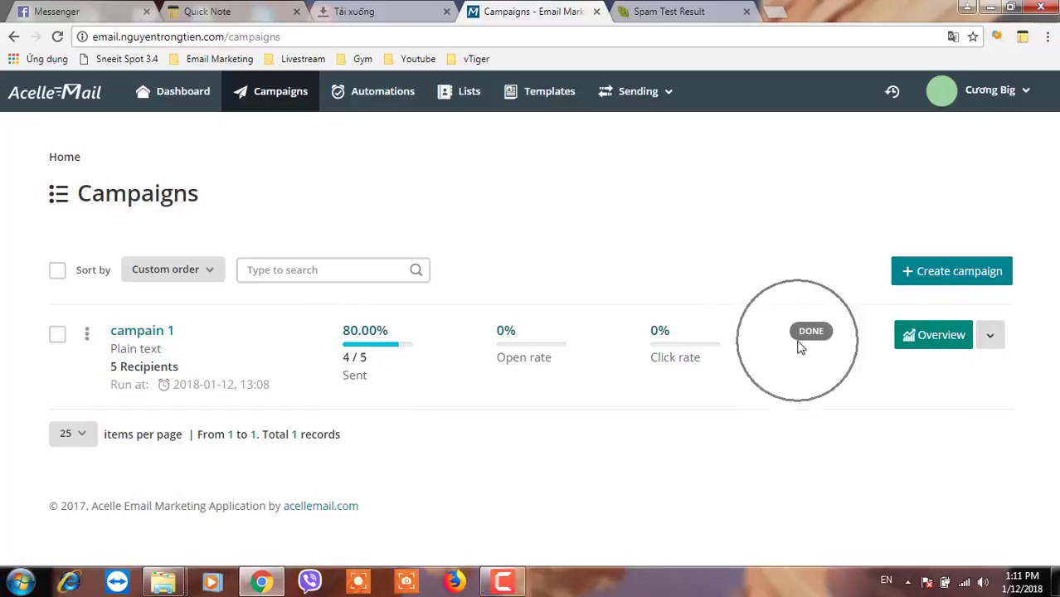
click(927, 346)
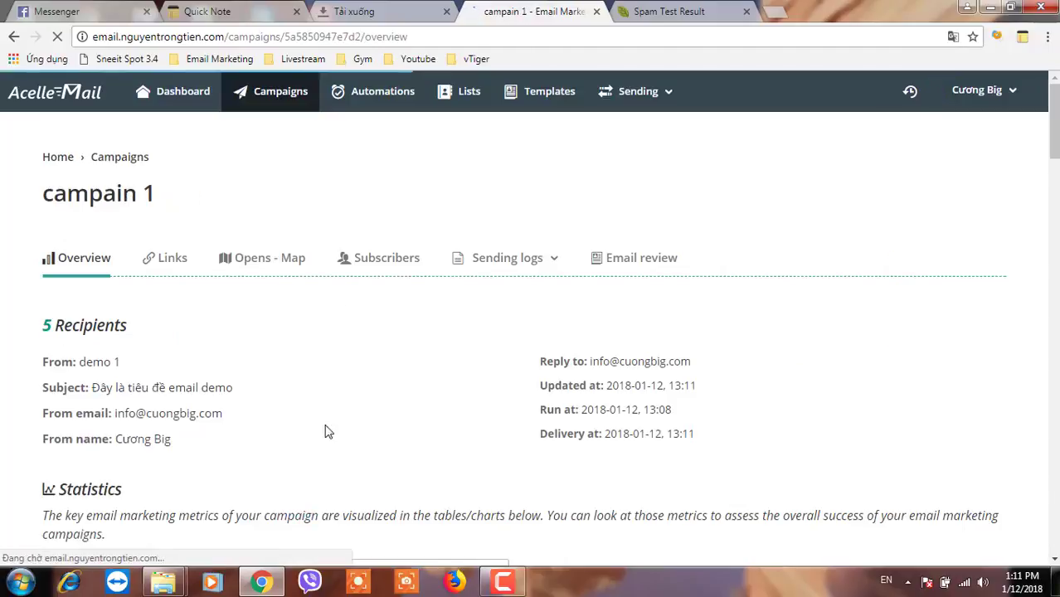
scroll(325, 423, down, 5)
mouse_move(406, 419)
- Confirm the overview shows 4 successful deliveries with 0% open and click rates
scroll(510, 415, down, 5)
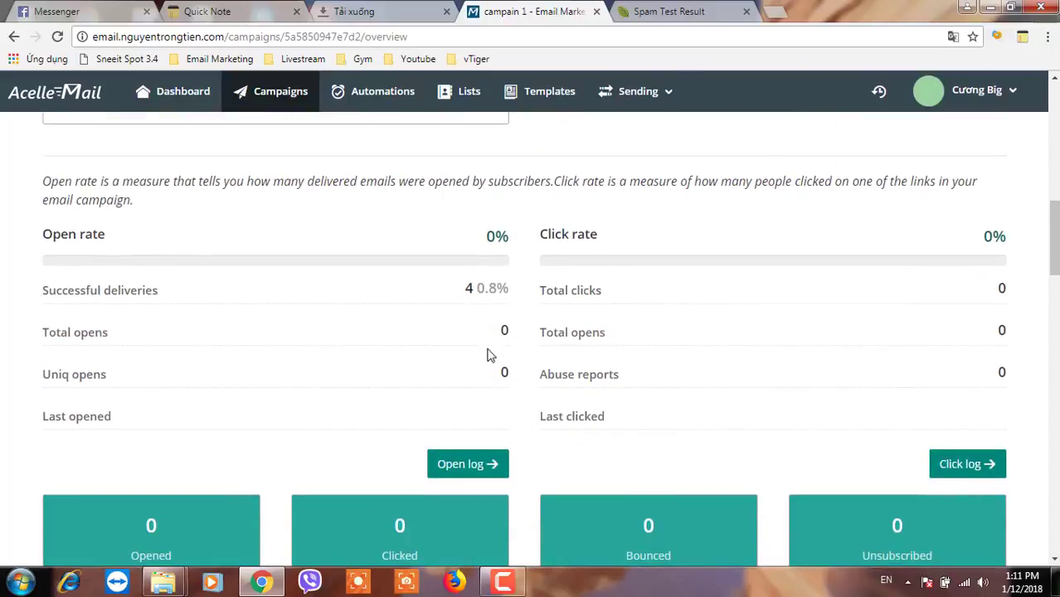
scroll(489, 355, down, 2)
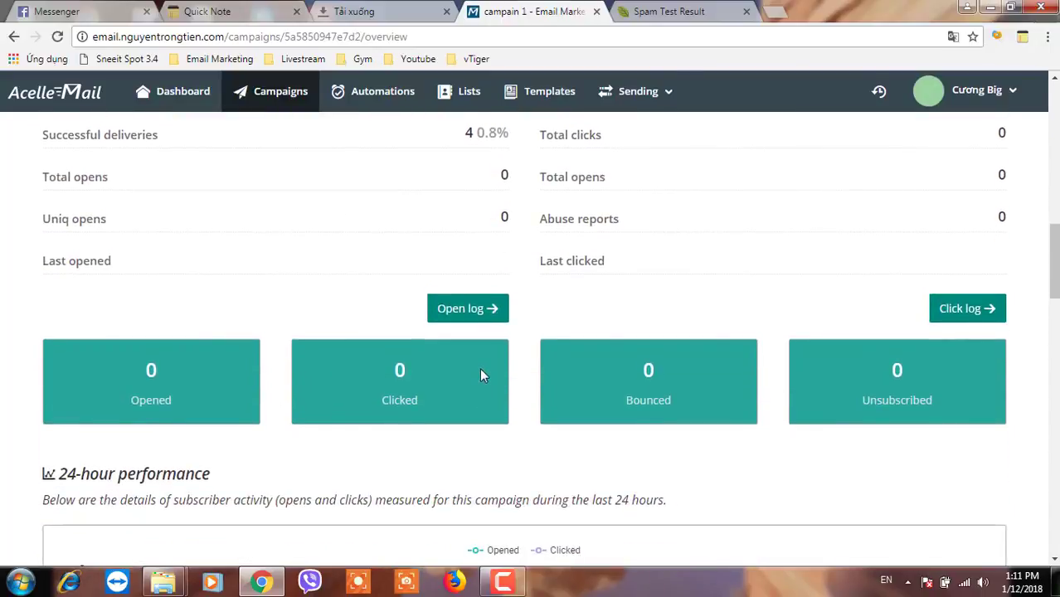
scroll(480, 374, up, 2)
scroll(799, 446, down, 3)
scroll(799, 449, down, 4)
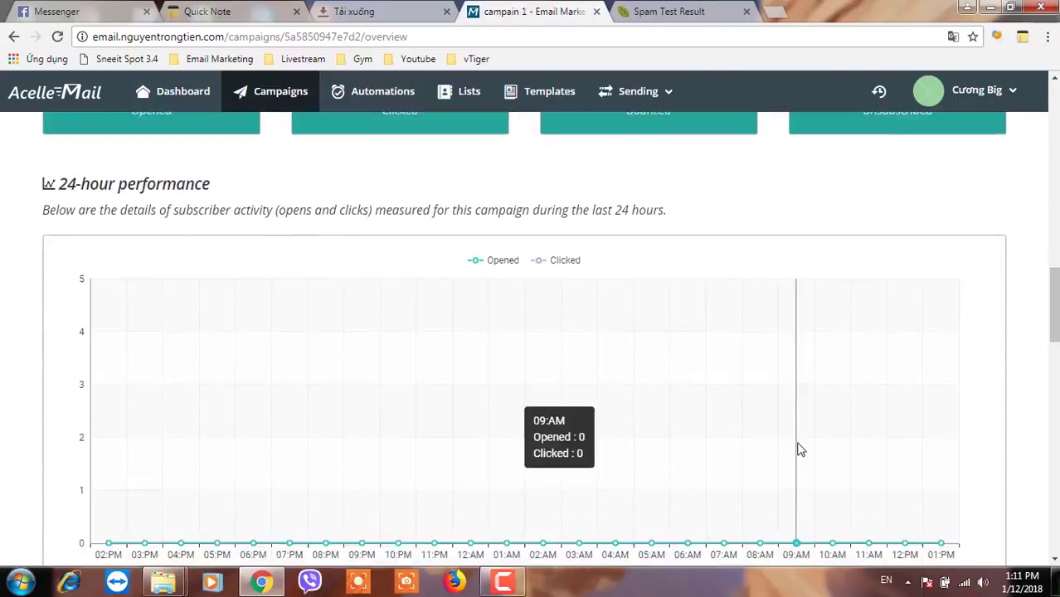
scroll(747, 428, up, 10)
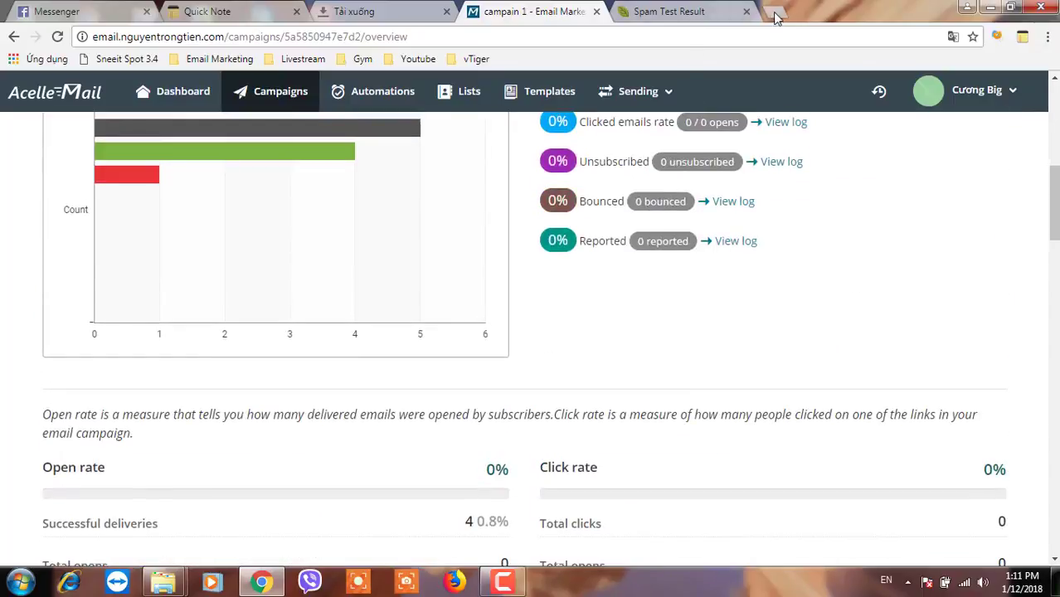
click(775, 15)
- Go to Gmail and open 'Đây là tiêu đề email demo' from the Updates category
text(g)
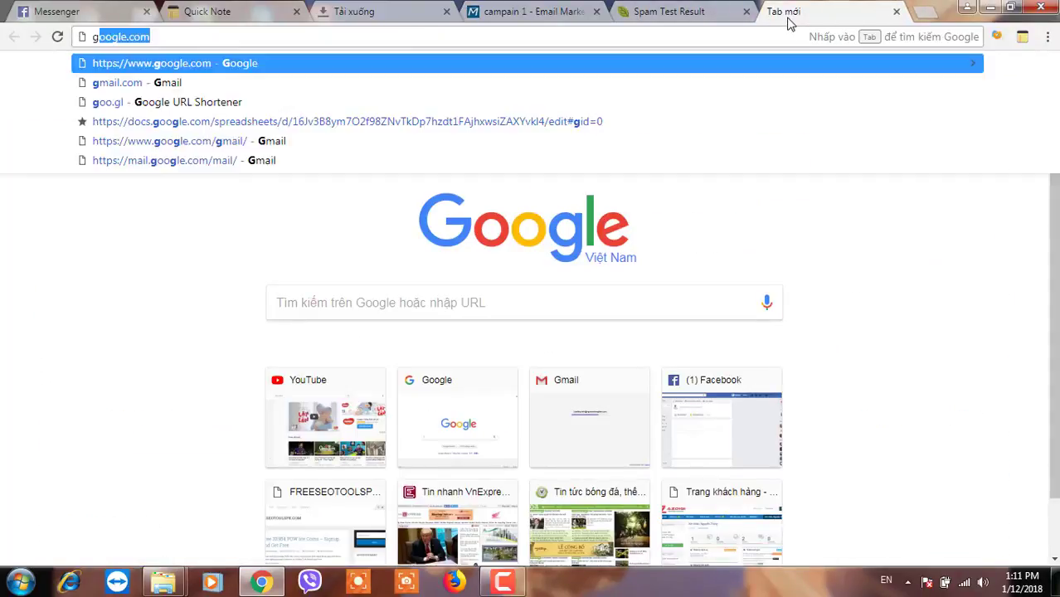
text(mail)
key(Return)
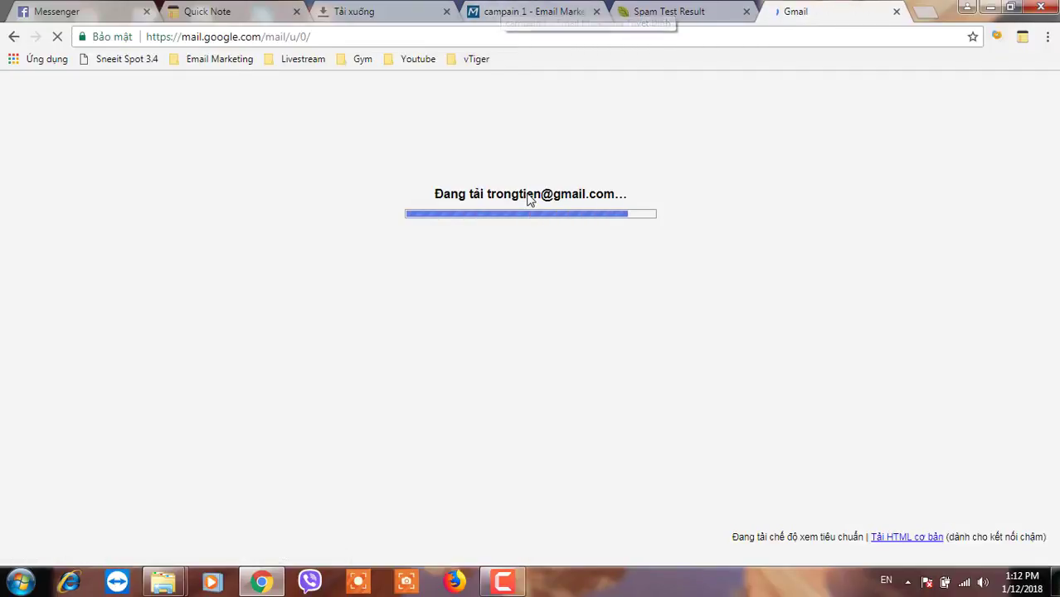
click(528, 197)
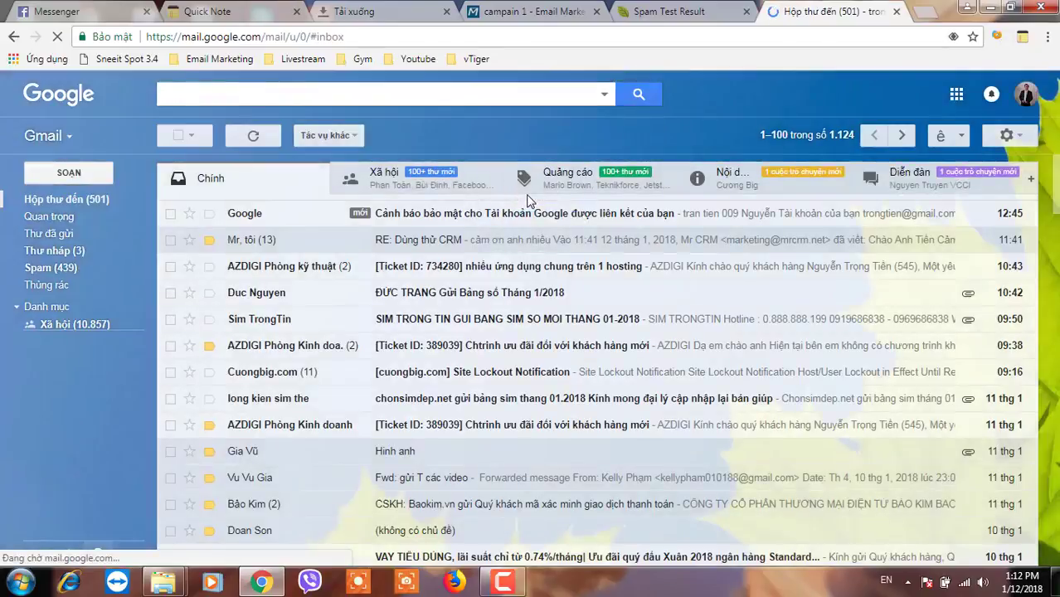
click(726, 184)
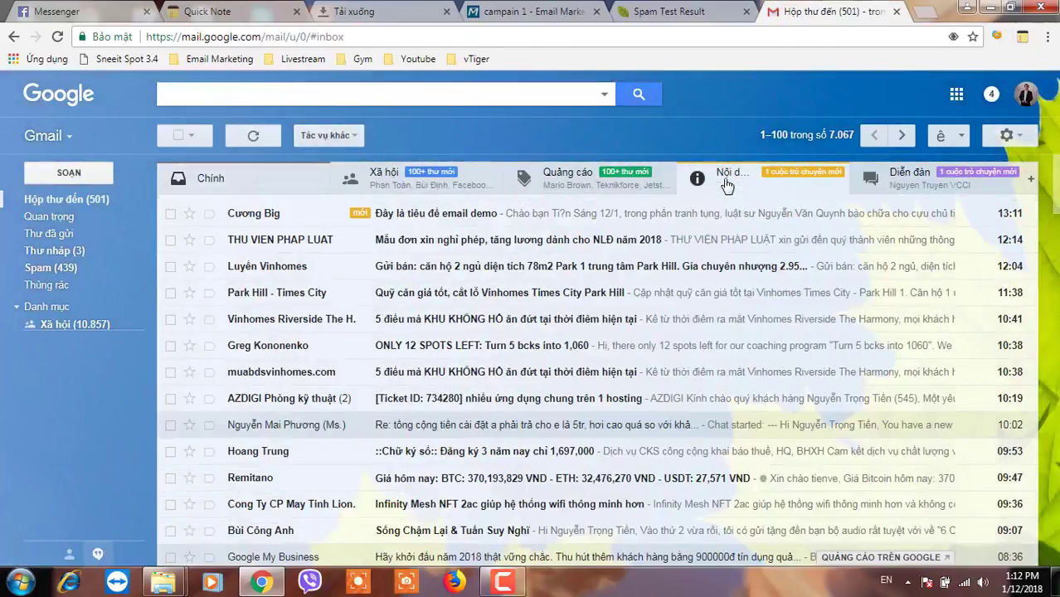
click(425, 224)
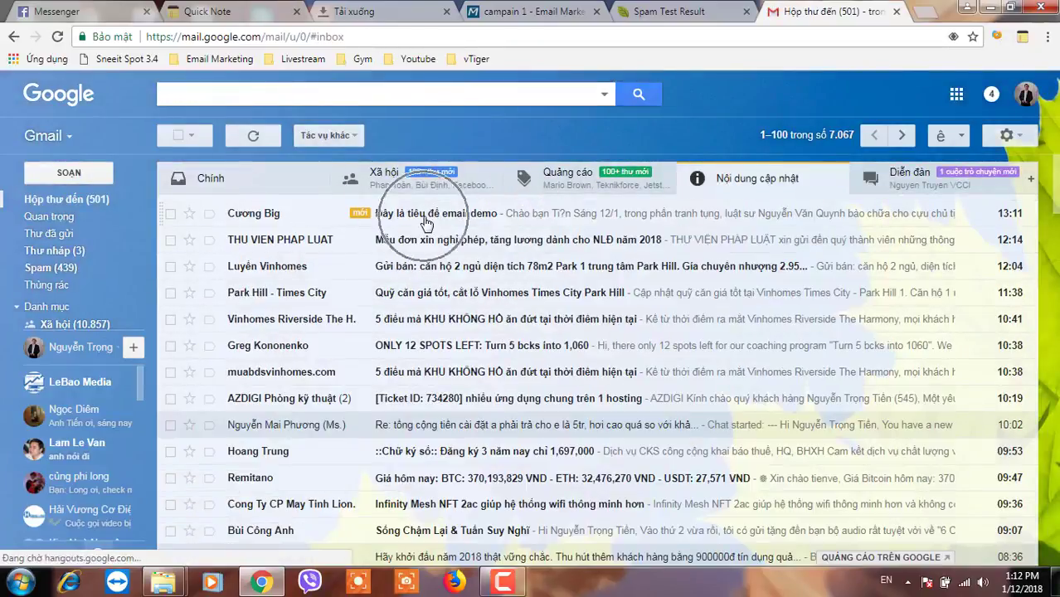
click(425, 224)
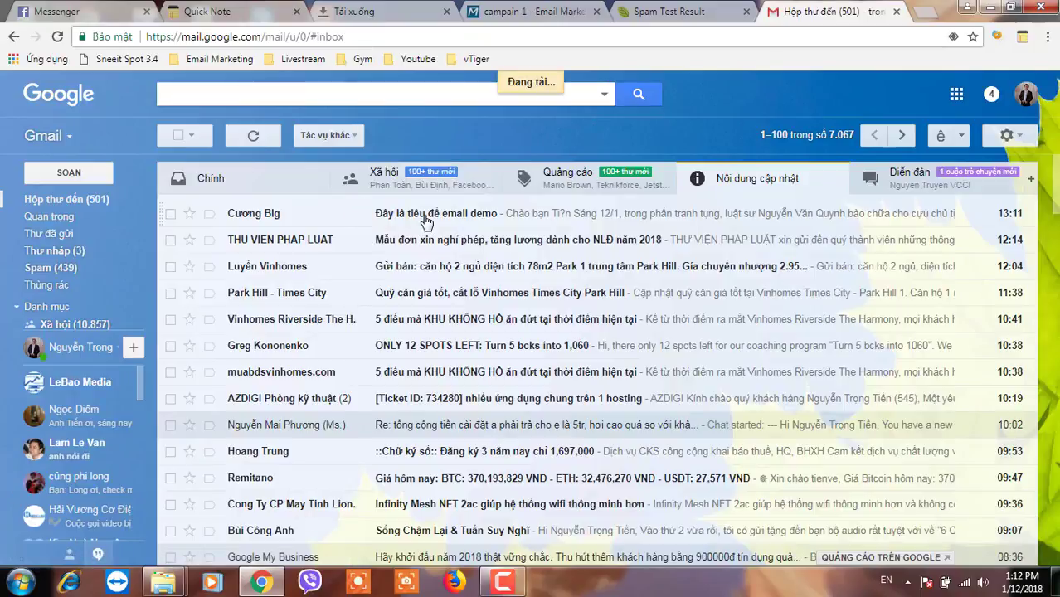
click(426, 221)
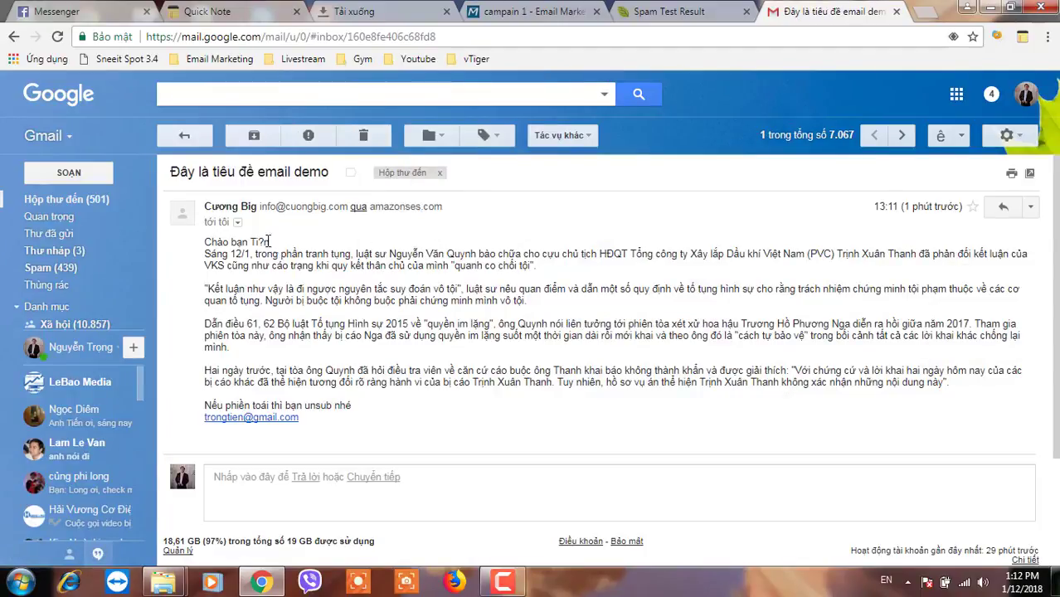
- Check the greeting's recipient name and the personalized recipient address at the end
drag(268, 241, 248, 242)
click(280, 292)
click(295, 418)
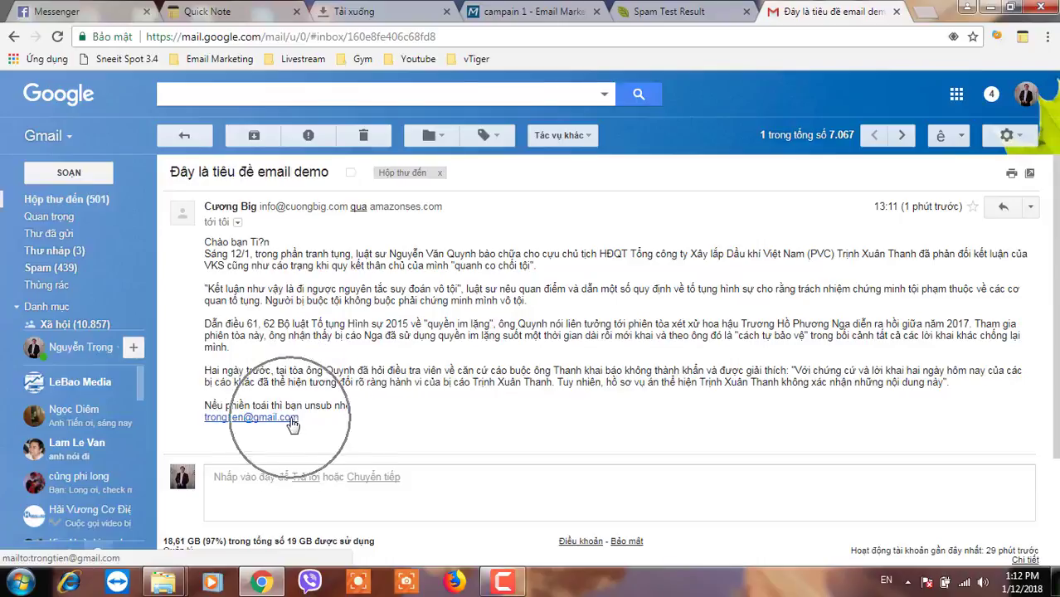
- View the full sender and delivery details, showing it was sent via amazonses.com
click(1030, 209)
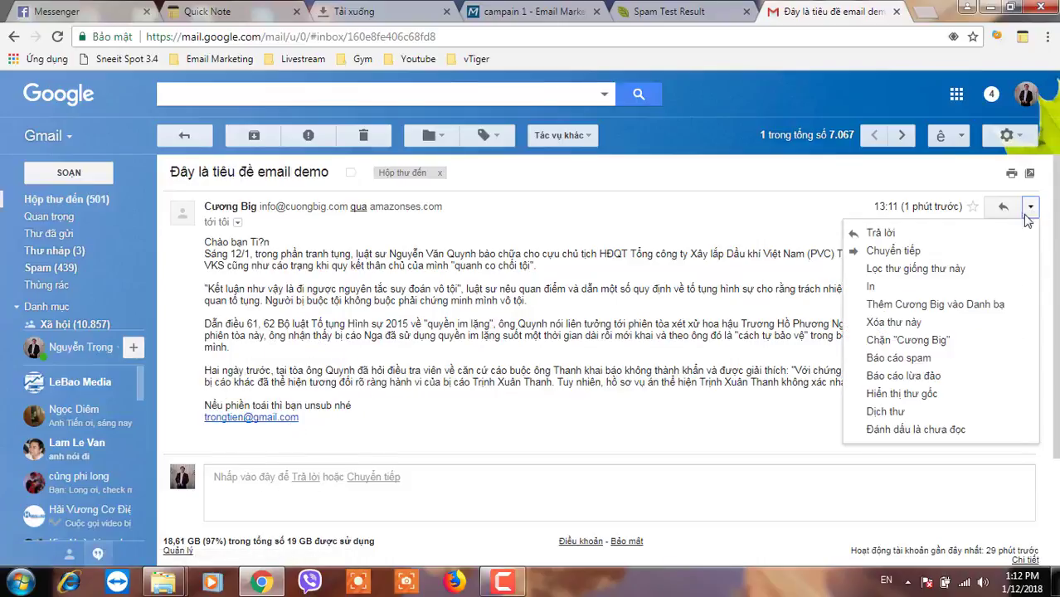
click(237, 222)
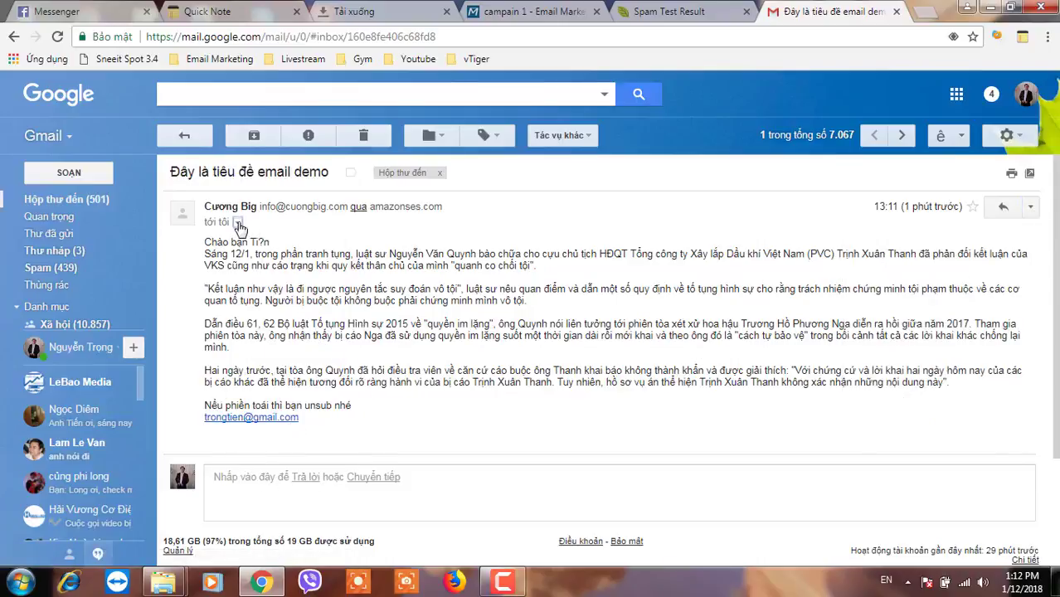
drag(399, 377, 329, 282)
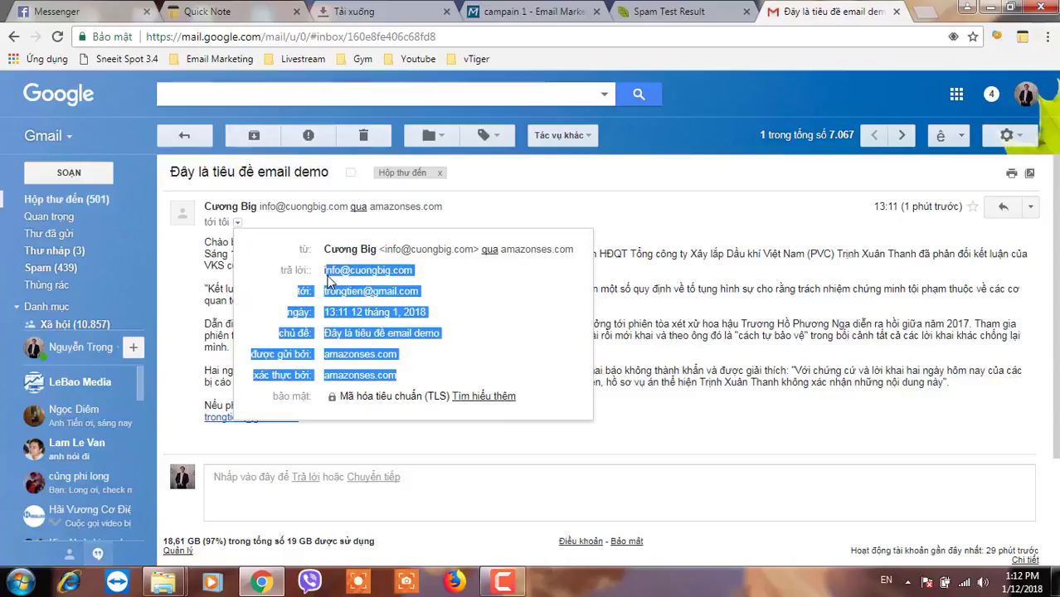
click(475, 334)
click(1031, 211)
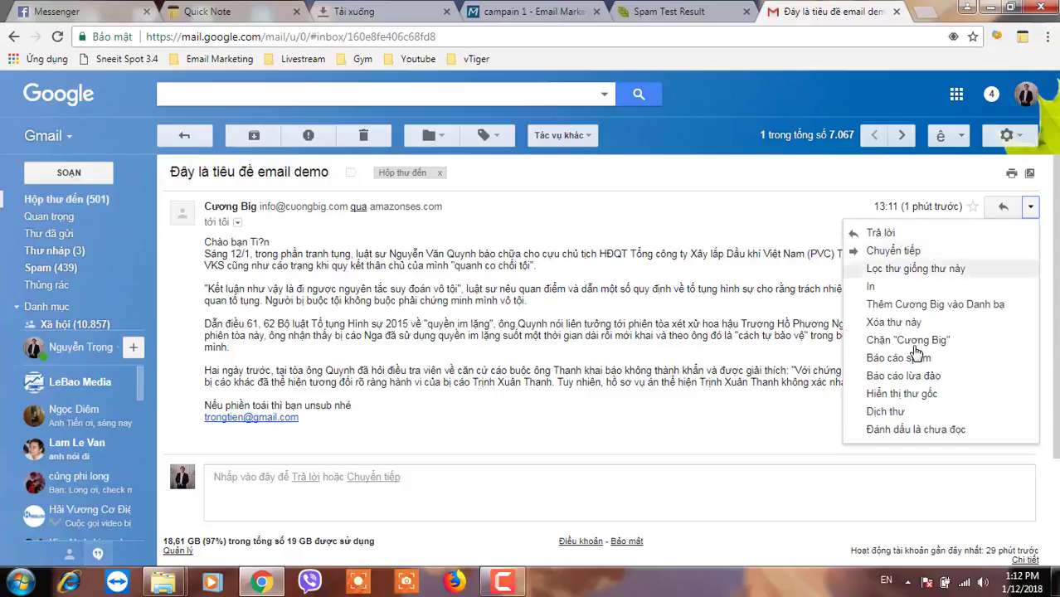
click(892, 398)
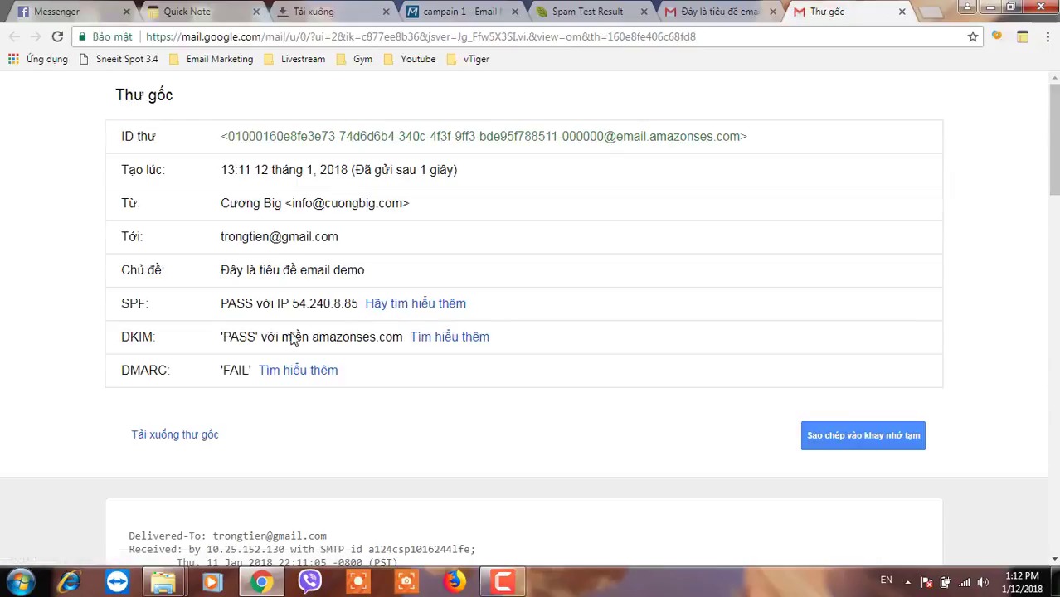
drag(190, 319, 277, 304)
drag(223, 338, 348, 338)
click(221, 373)
drag(227, 373, 245, 370)
click(767, 190)
- Switch to the second recipient's Gmail account and open the top demo email in Updates
click(902, 13)
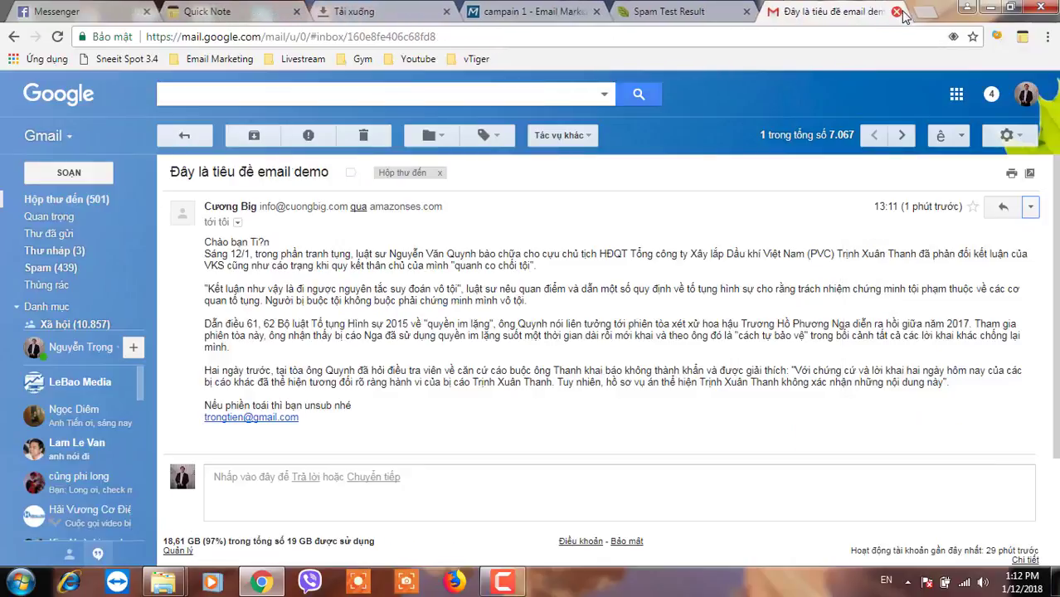
click(1027, 95)
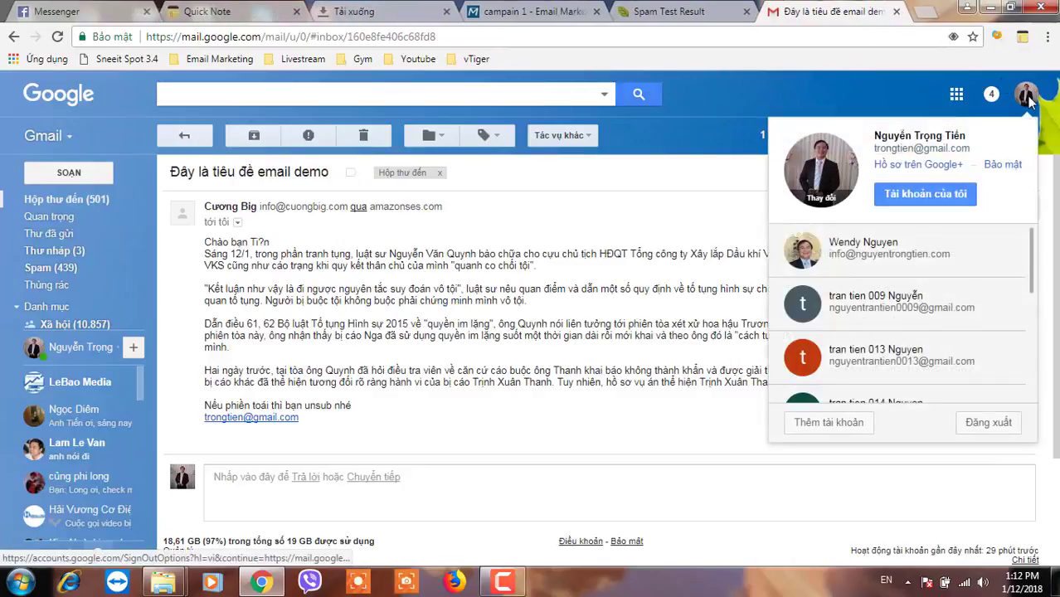
click(874, 307)
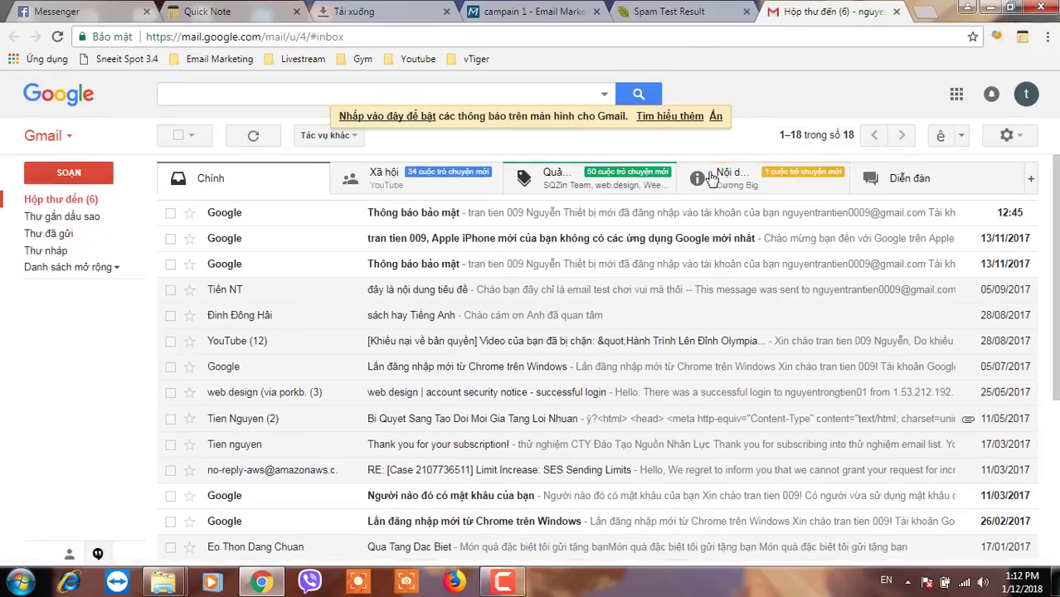
click(723, 184)
click(394, 222)
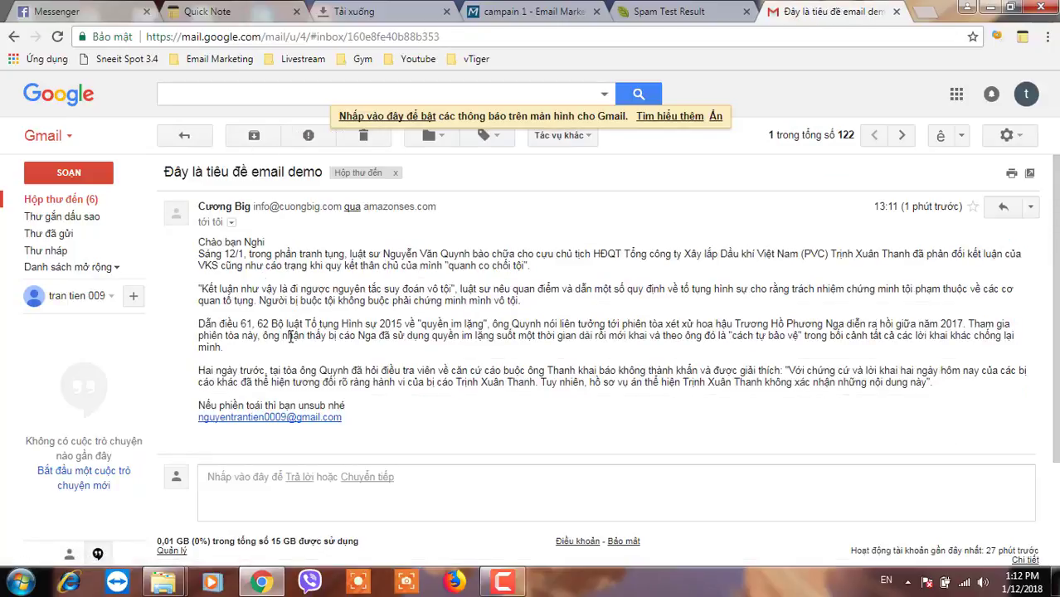
- Confirm the email body greets the second recipient by their own name
drag(251, 254, 484, 362)
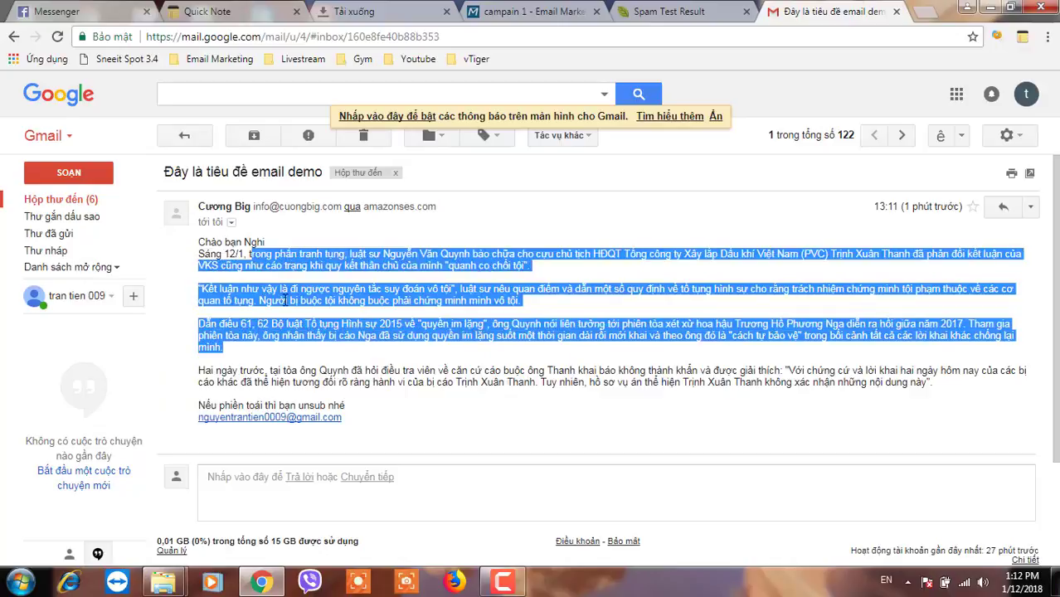
click(286, 300)
drag(265, 242, 212, 243)
click(292, 287)
click(348, 312)
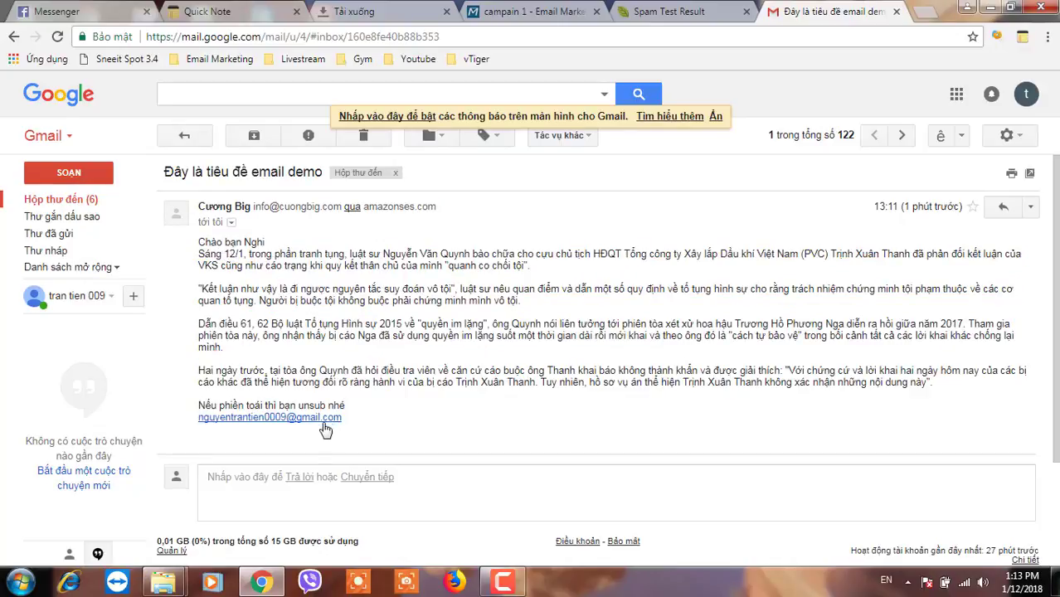
- Switch to the third recipient's account and open the demo email from Updates
click(1025, 94)
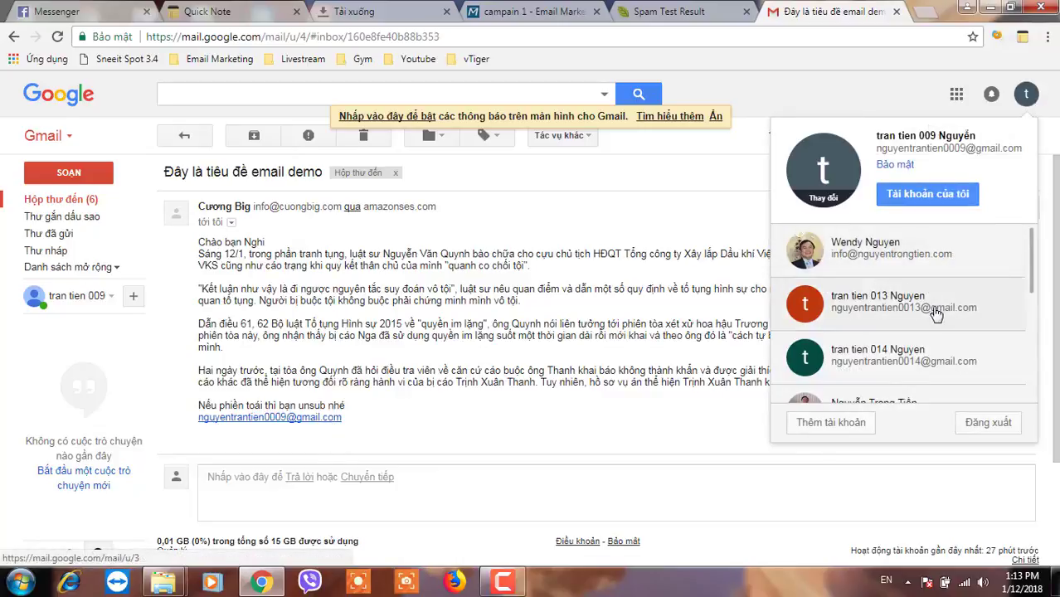
scroll(935, 314, down, 1)
click(898, 285)
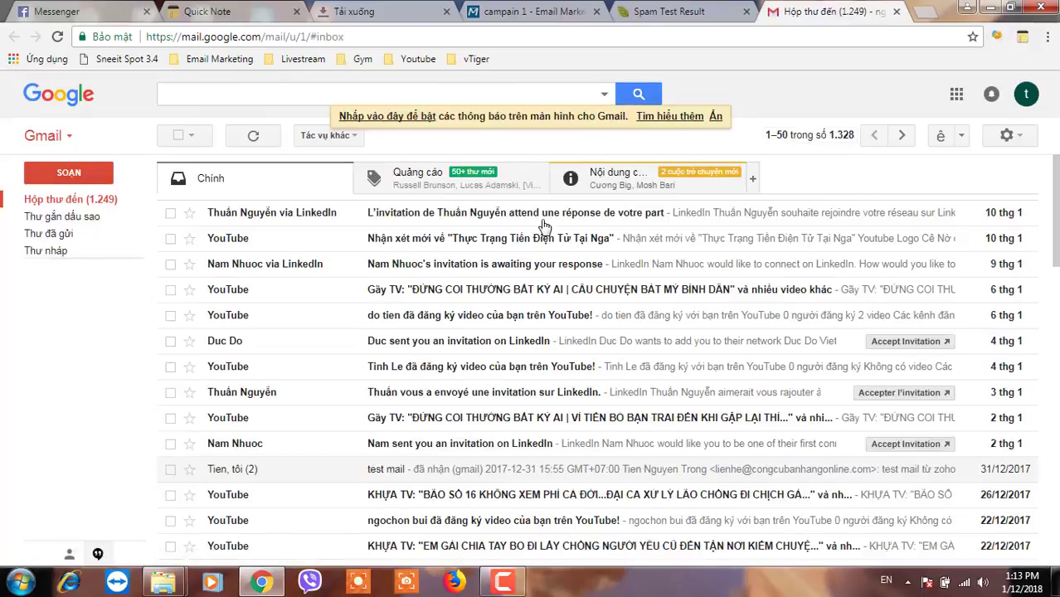
click(614, 190)
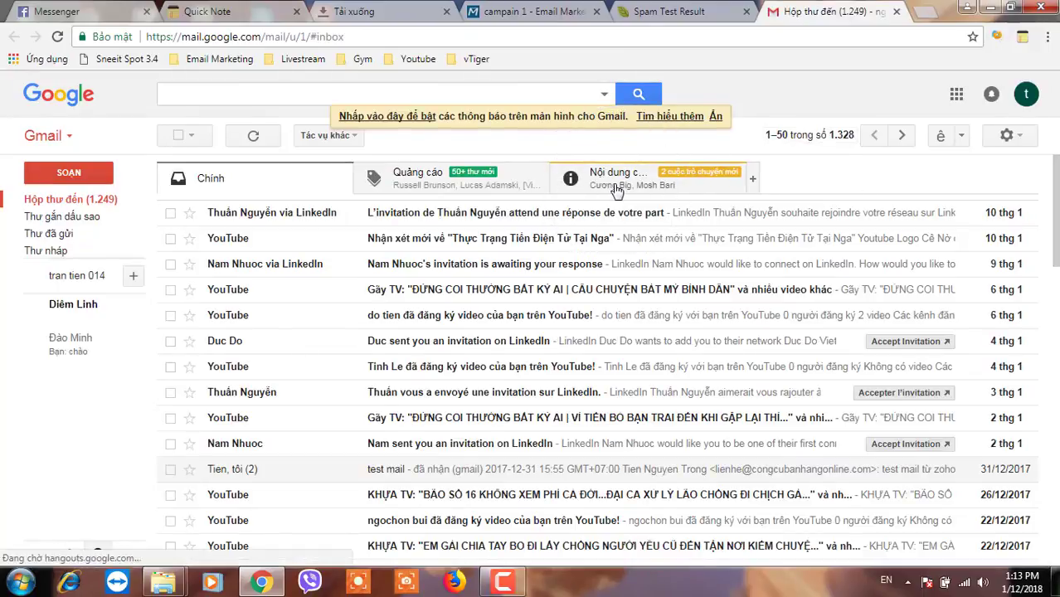
click(410, 218)
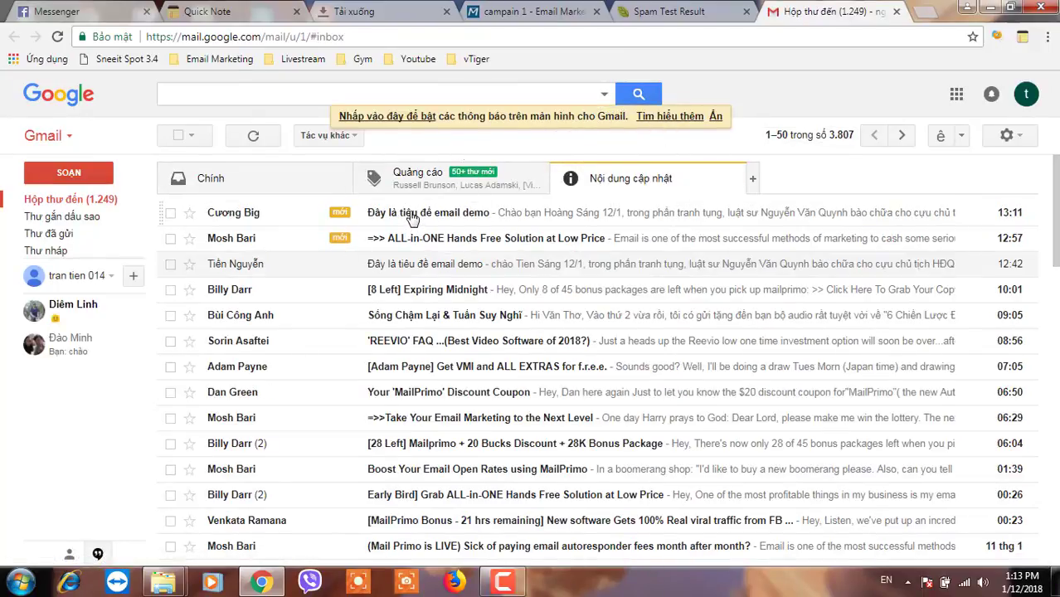
click(412, 217)
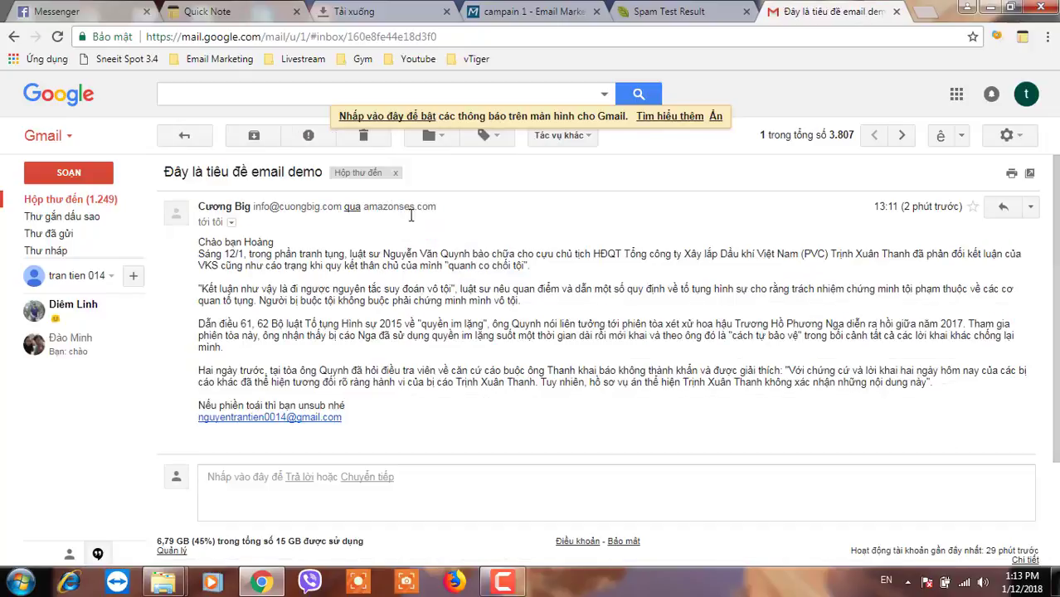